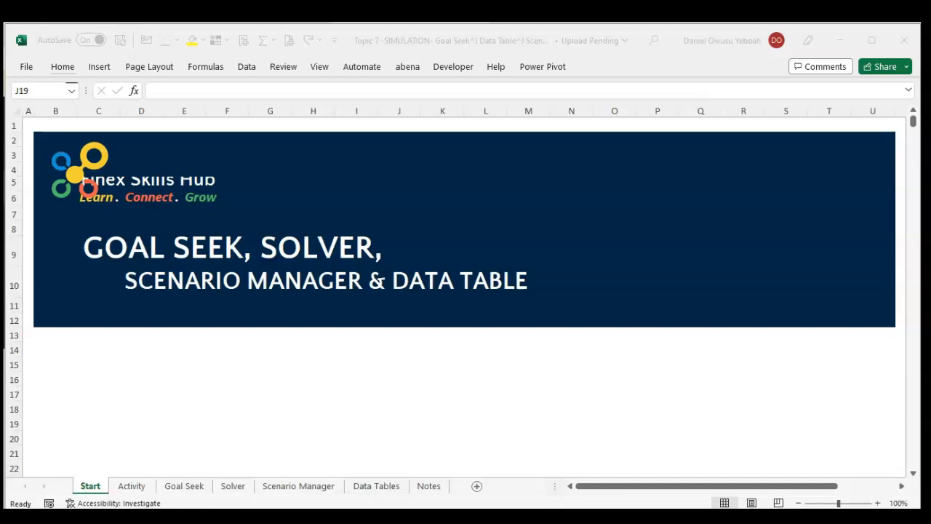
# Open the Goal Seek sheet and review its target profit and the empty Profit cell under Calculations.
pyautogui.click(84, 473)
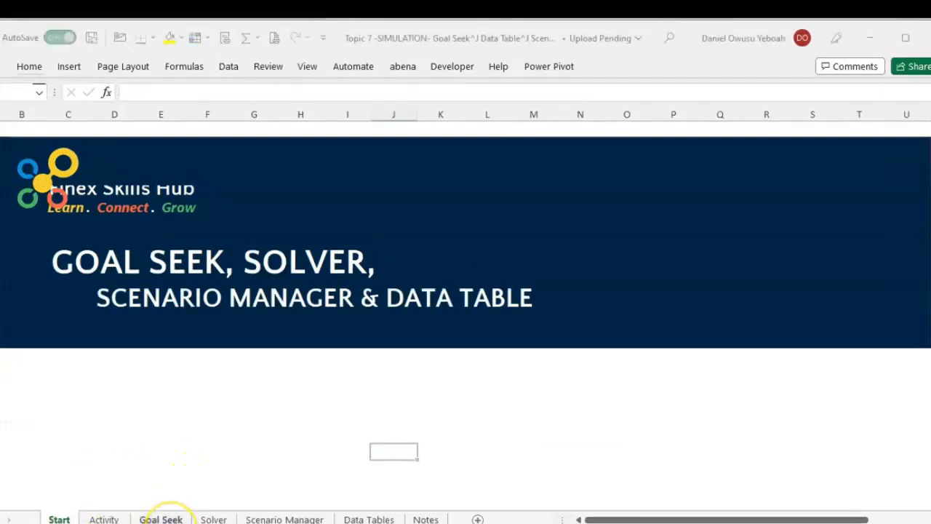
pyautogui.click(160, 518)
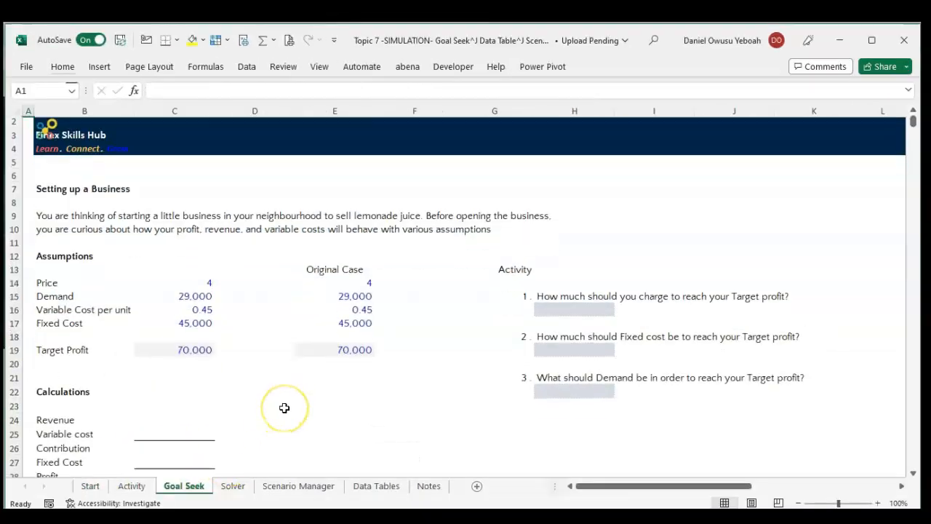
pyautogui.scroll(-1, 284, 408)
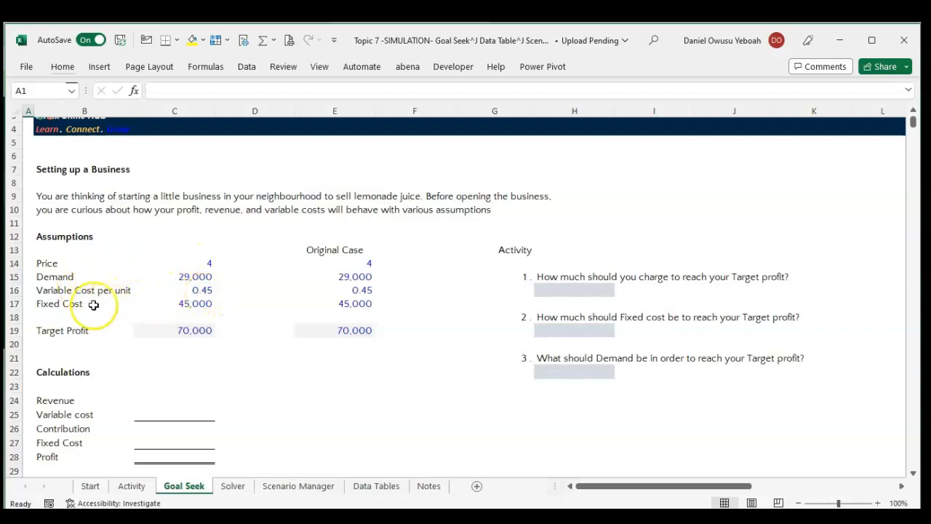
pyautogui.click(202, 332)
pyautogui.scroll(-1, 253, 368)
pyautogui.scroll(-1, 253, 368)
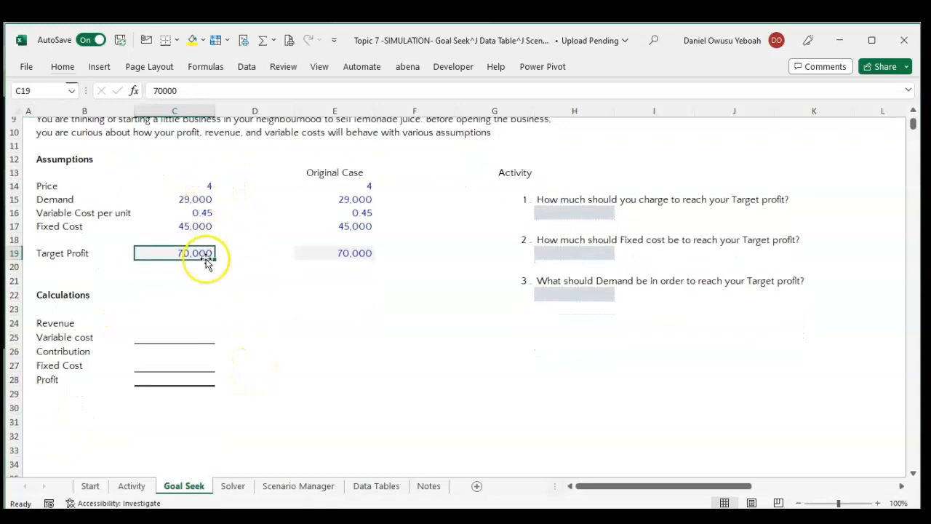
pyautogui.click(160, 379)
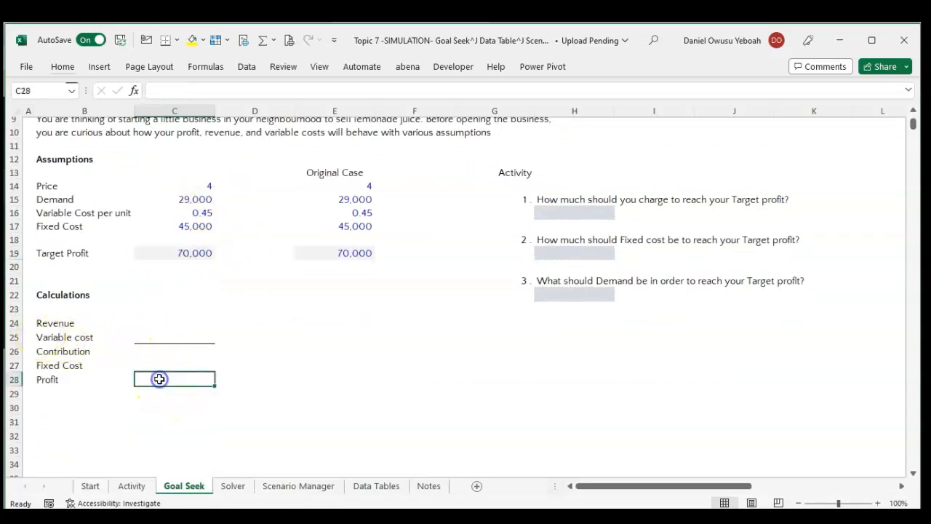
# Calculate Revenue in C24 as price times demand with the formula =C14*C15.
pyautogui.click(173, 318)
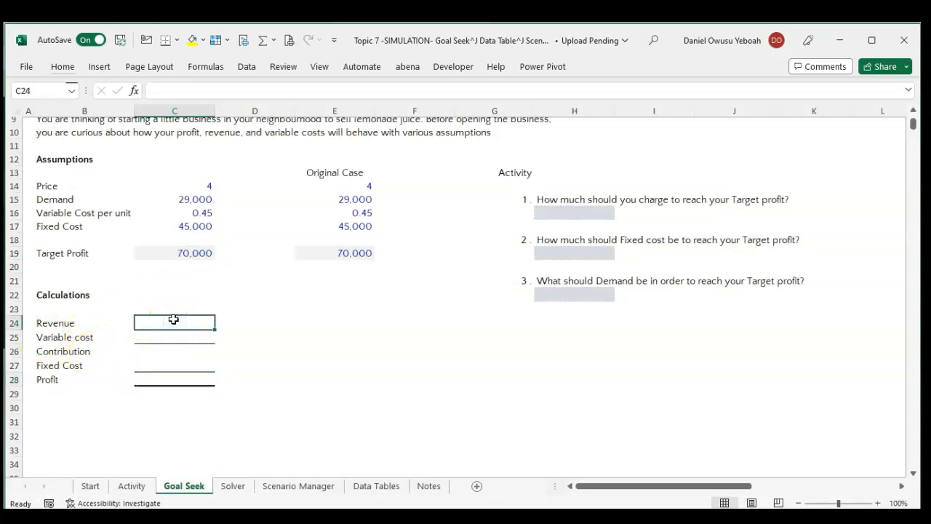
pyautogui.write('=')
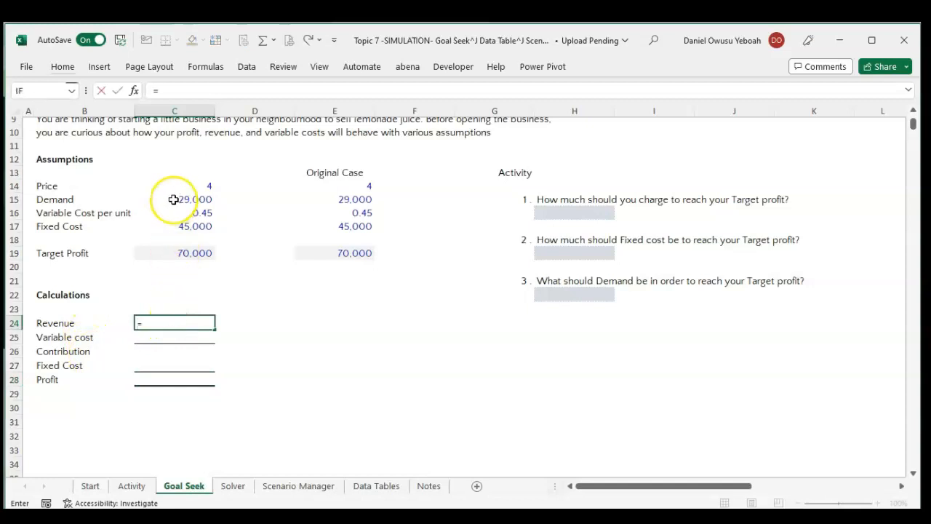
pyautogui.click(174, 186)
pyautogui.write('*')
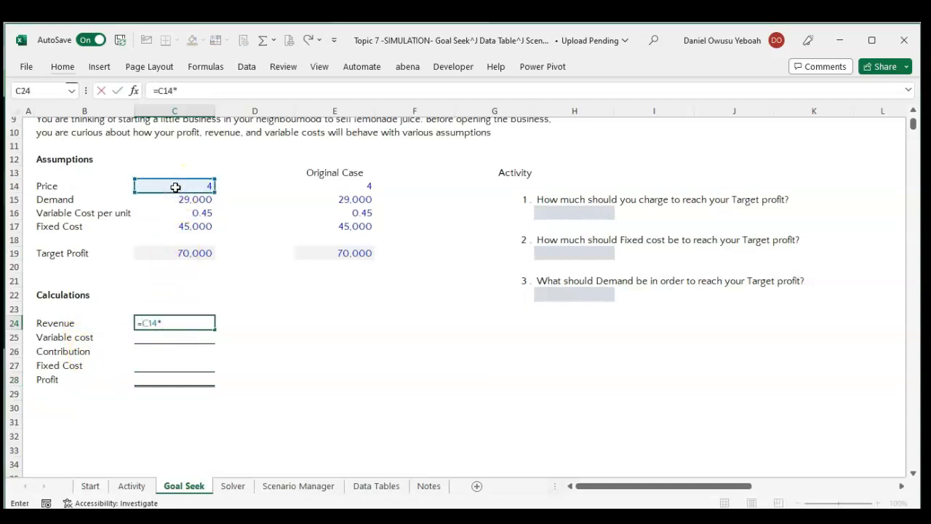
pyautogui.click(180, 198)
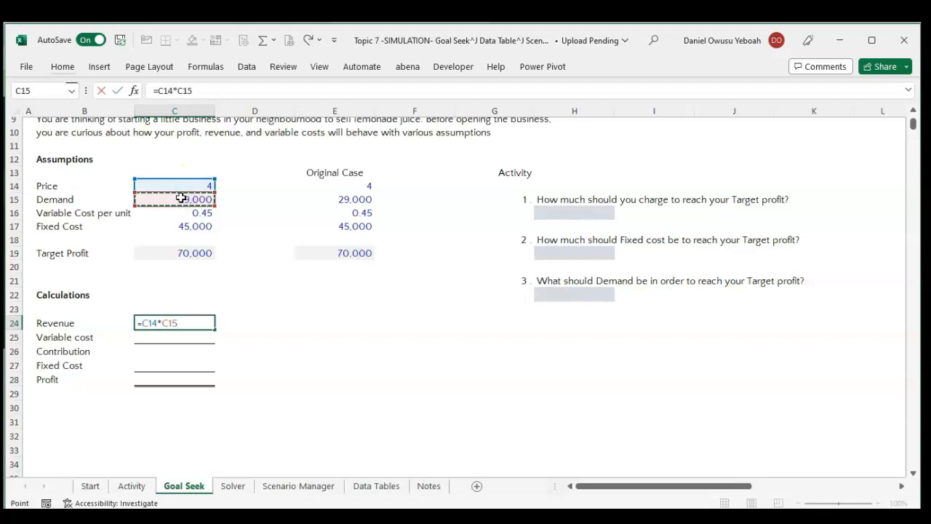
pyautogui.press('Return')
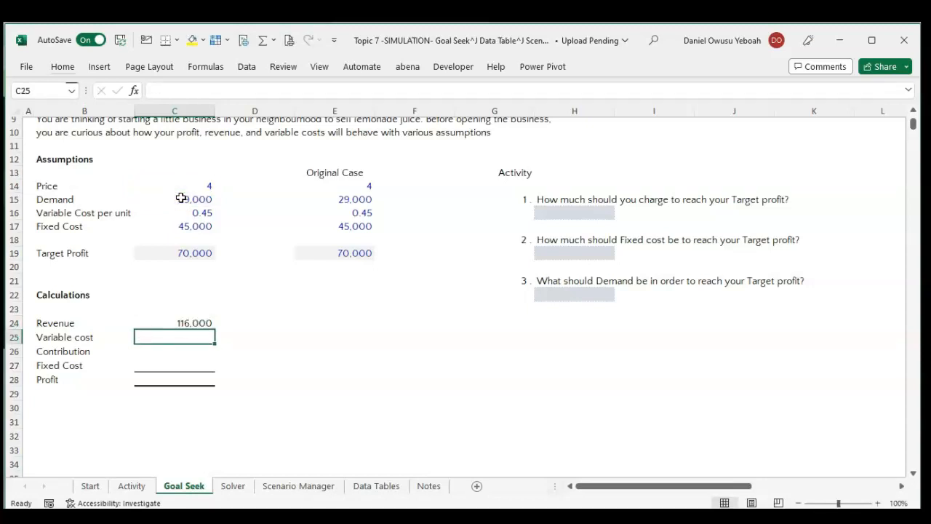
# Calculate Variable cost in C25 as variable cost per unit times demand with the formula =C16*C15.
pyautogui.write('=')
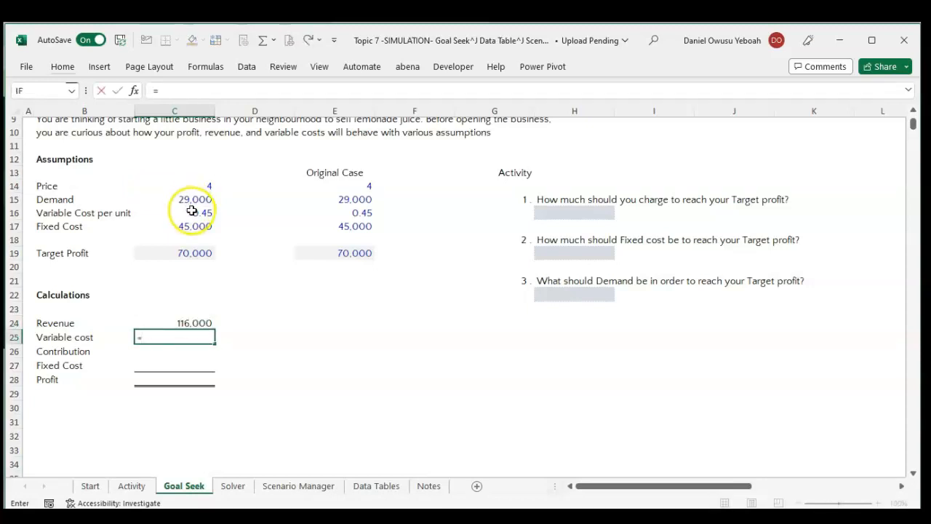
pyautogui.click(191, 211)
pyautogui.write('*')
pyautogui.click(180, 199)
pyautogui.press('Return')
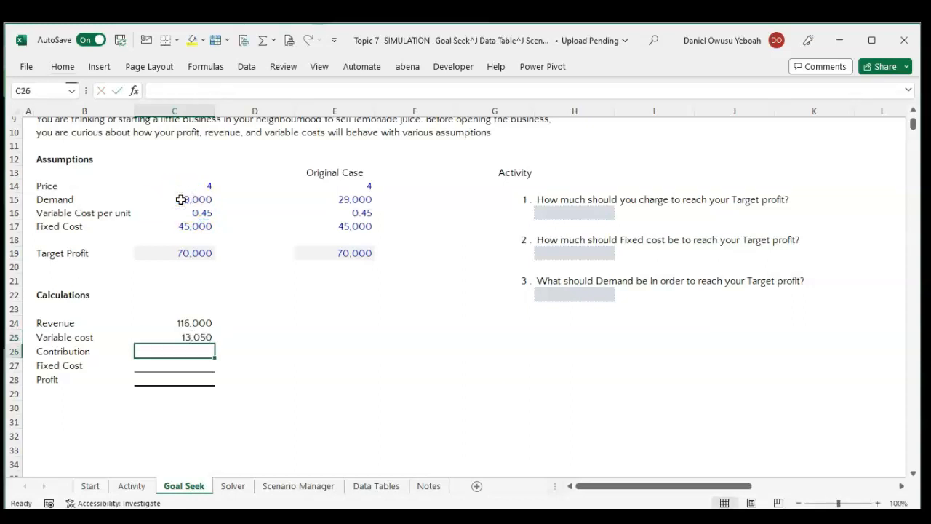
# Calculate Contribution in C26 as revenue minus variable cost with the formula =C24-C25.
pyautogui.write('=')
pyautogui.press('Up')
pyautogui.press('Up')
pyautogui.write('-')
pyautogui.press('Up')
pyautogui.press('Return')
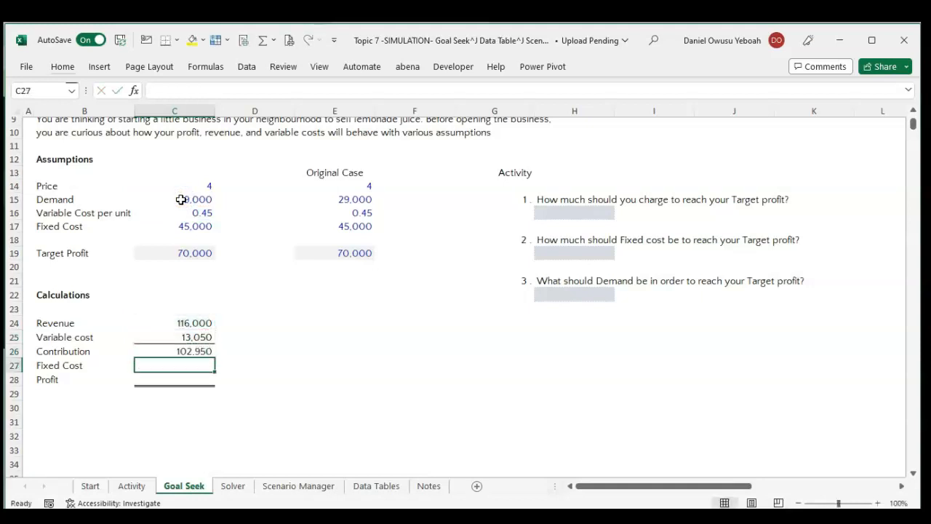
# Link Fixed Cost in C27 to the fixed cost assumption with the formula =C17.
pyautogui.write('=')
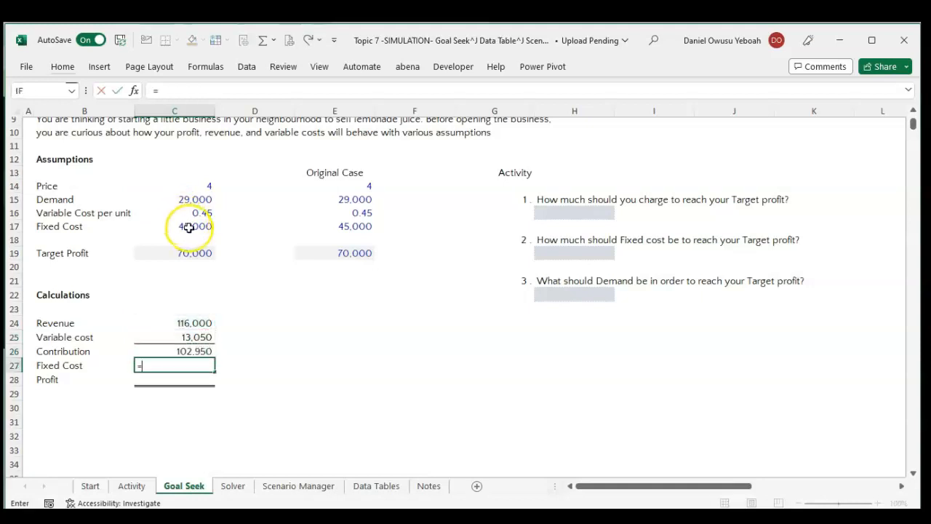
pyautogui.click(189, 227)
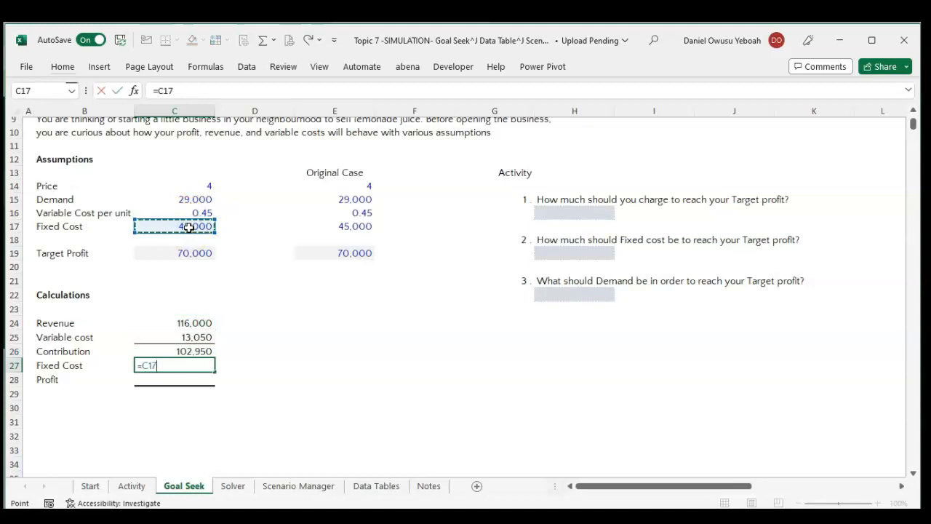
pyautogui.press('Return')
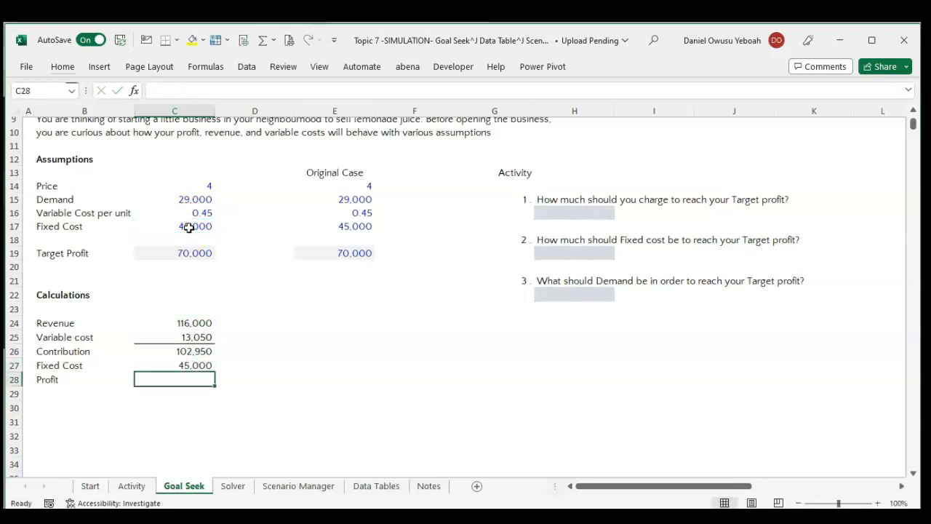
# Calculate Profit in C28 as contribution minus fixed cost with the formula =C26-C27.
pyautogui.write('=')
pyautogui.press('Up')
pyautogui.press('Up')
pyautogui.press('Up')
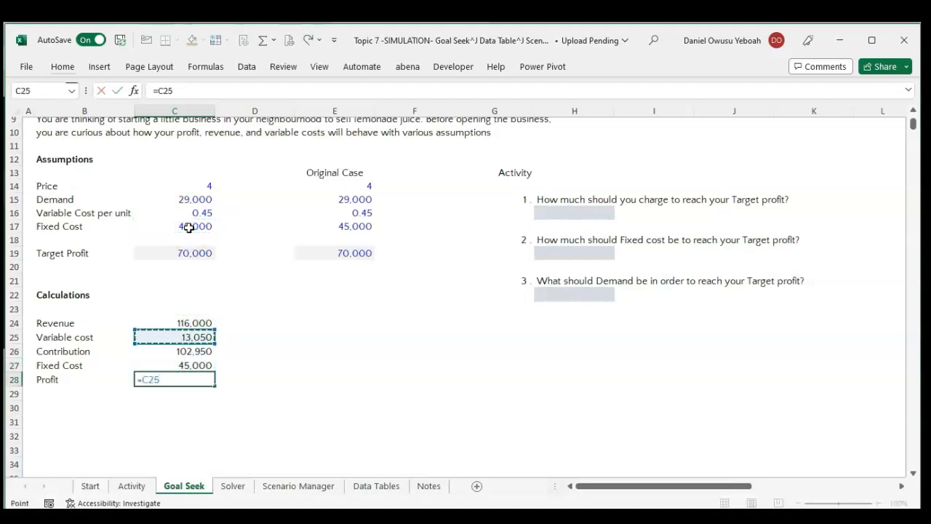
pyautogui.press('Down')
pyautogui.write('-')
pyautogui.press('Up')
pyautogui.press('Return')
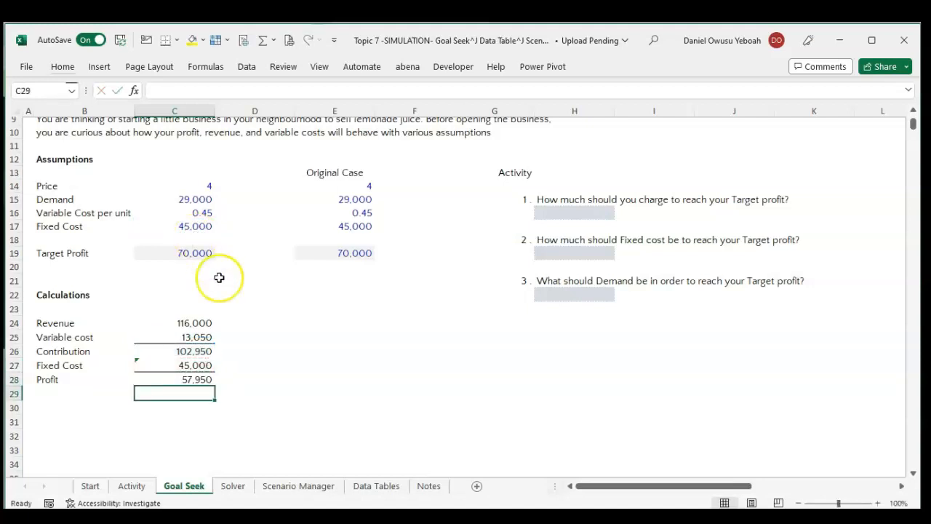
pyautogui.click(227, 292)
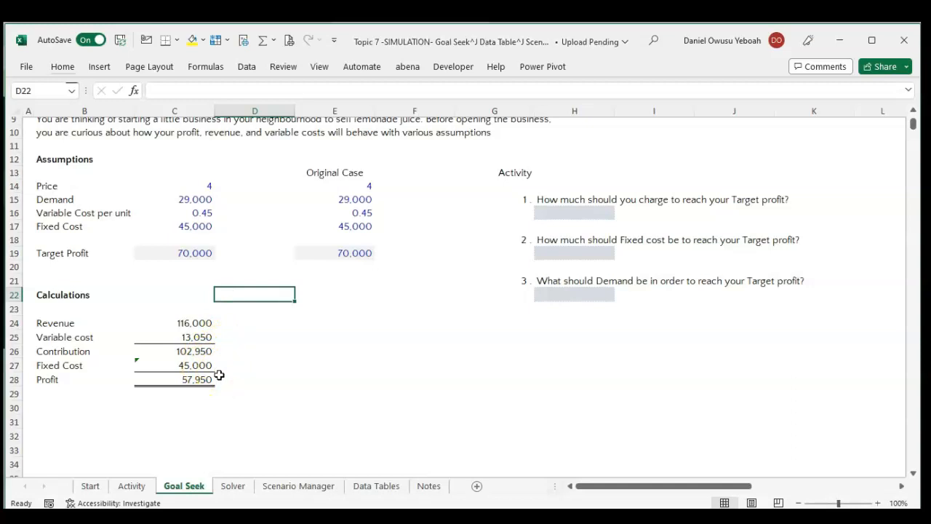
# Compare Profit with Target Profit and start a Goal Seek what-if analysis with Profit cell C28 as the set cell.
pyautogui.click(198, 382)
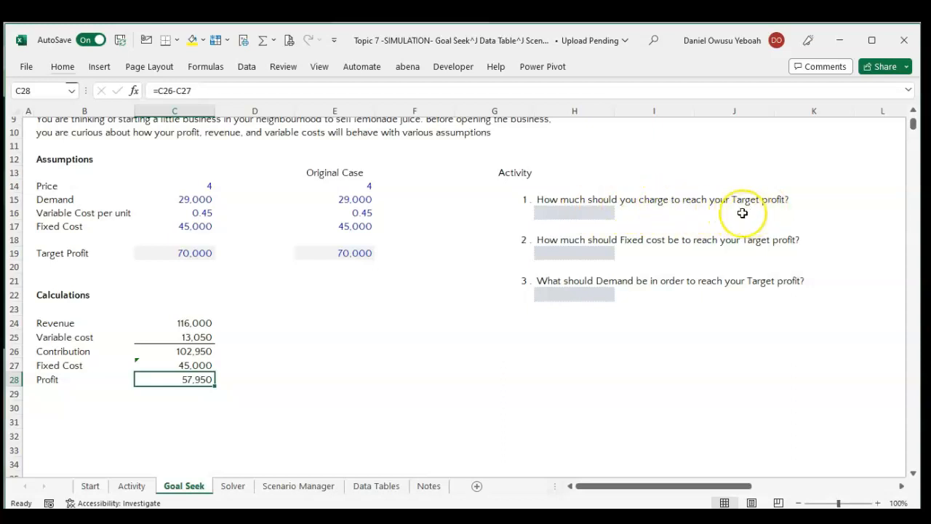
pyautogui.click(168, 251)
pyautogui.click(202, 388)
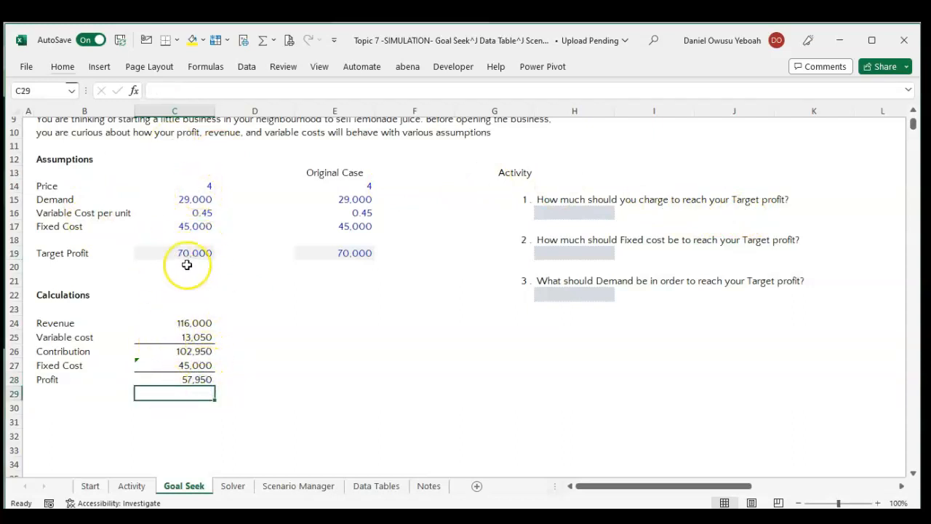
pyautogui.click(175, 385)
pyautogui.click(182, 378)
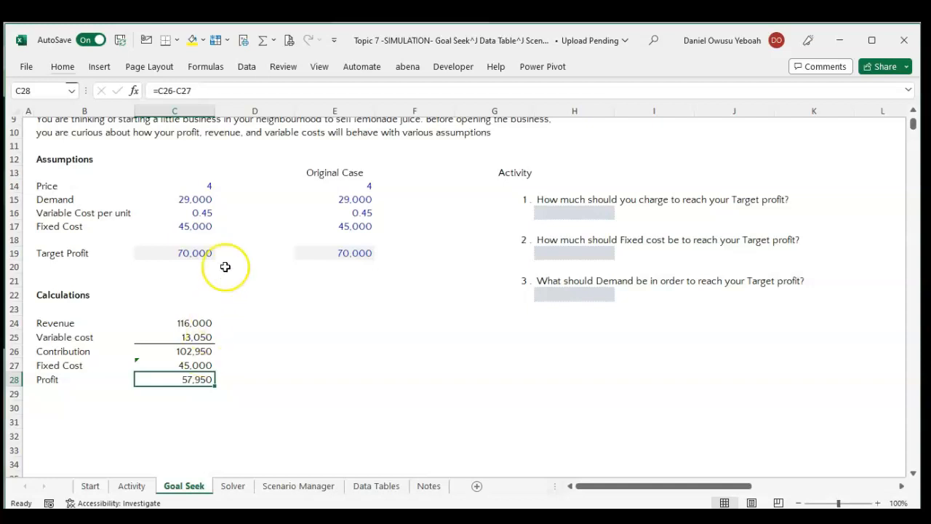
pyautogui.click(248, 71)
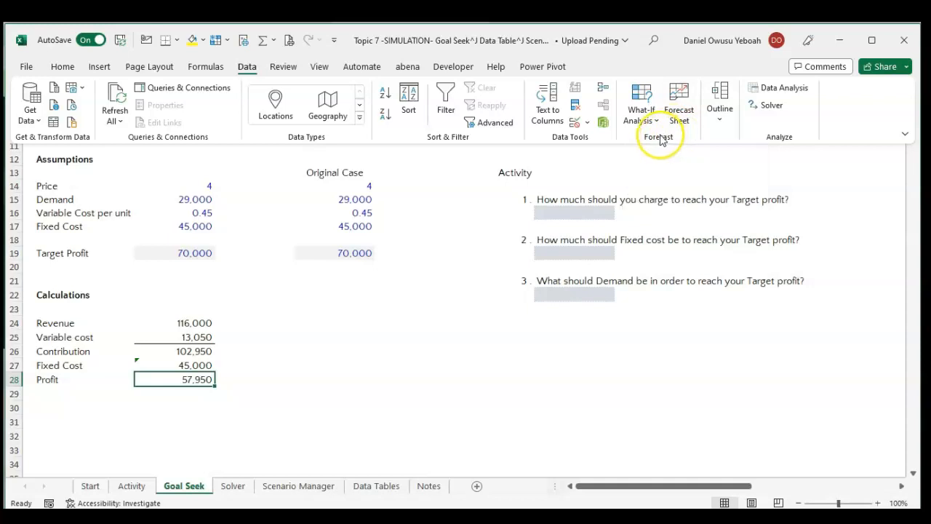
pyautogui.click(649, 119)
pyautogui.click(661, 162)
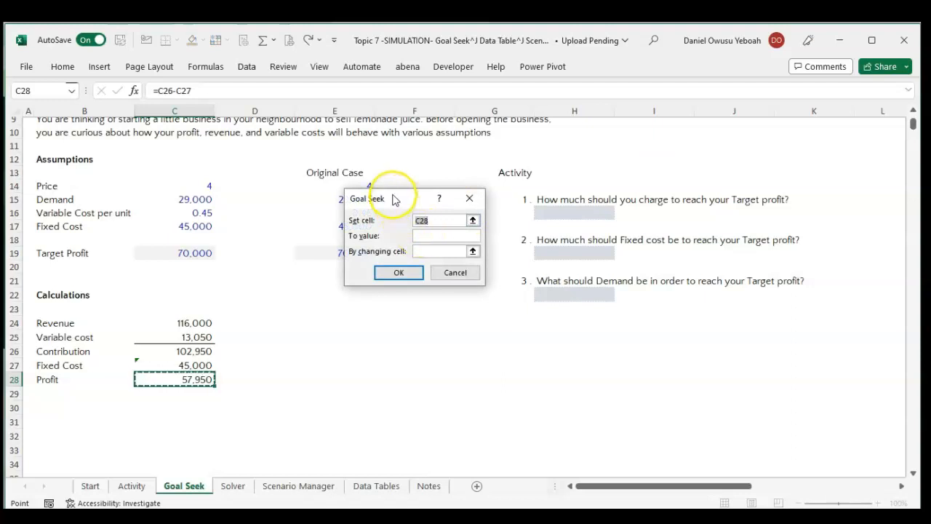
pyautogui.moveTo(395, 198); pyautogui.dragTo(400, 224)
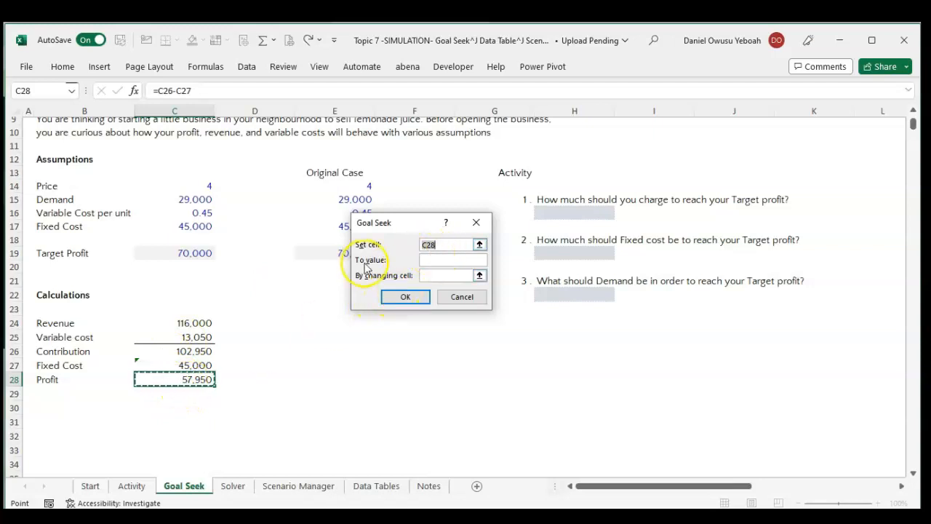
# Run Goal Seek to bring profit to 70000 by changing price cell C14, and accept the solution.
pyautogui.click(447, 260)
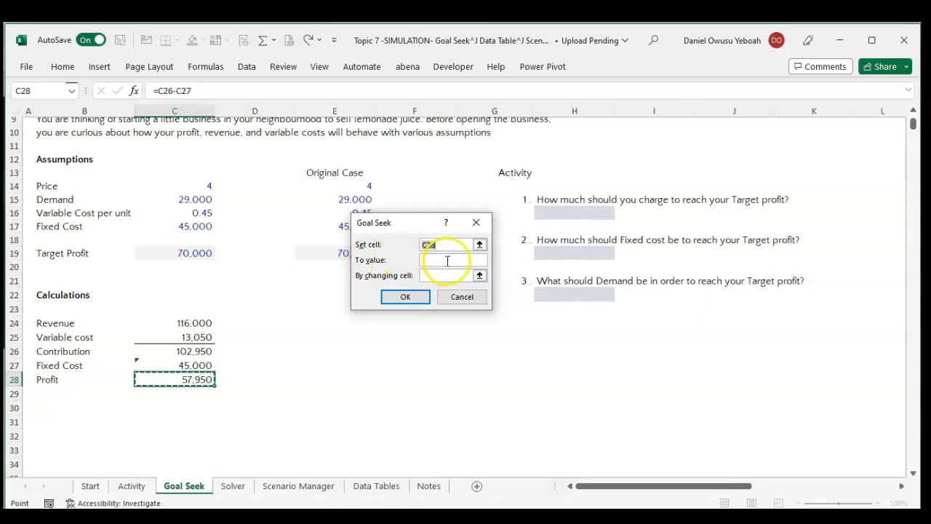
pyautogui.click(448, 259)
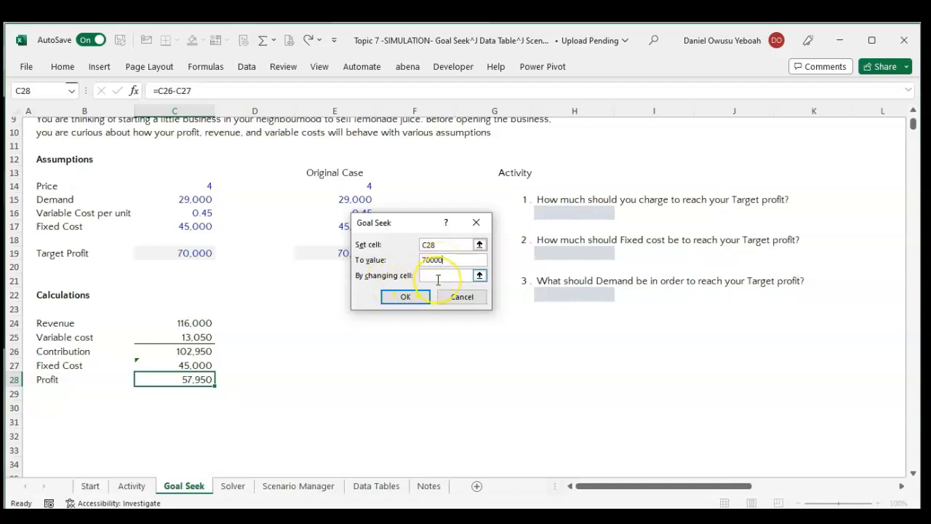
pyautogui.click(479, 275)
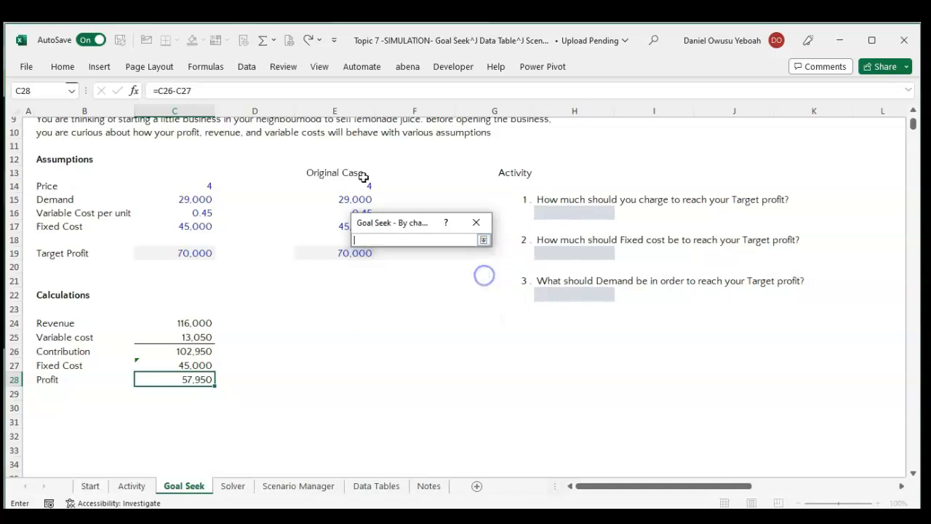
pyautogui.click(187, 186)
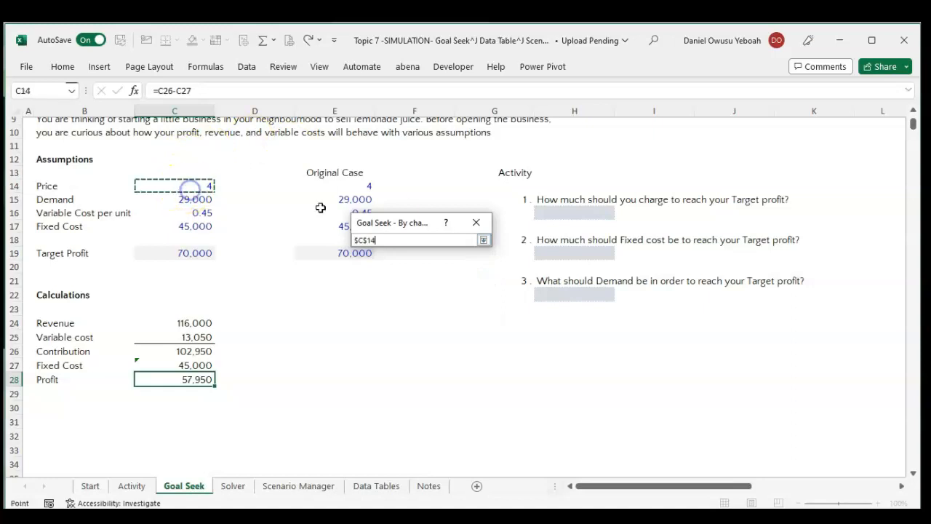
pyautogui.click(483, 241)
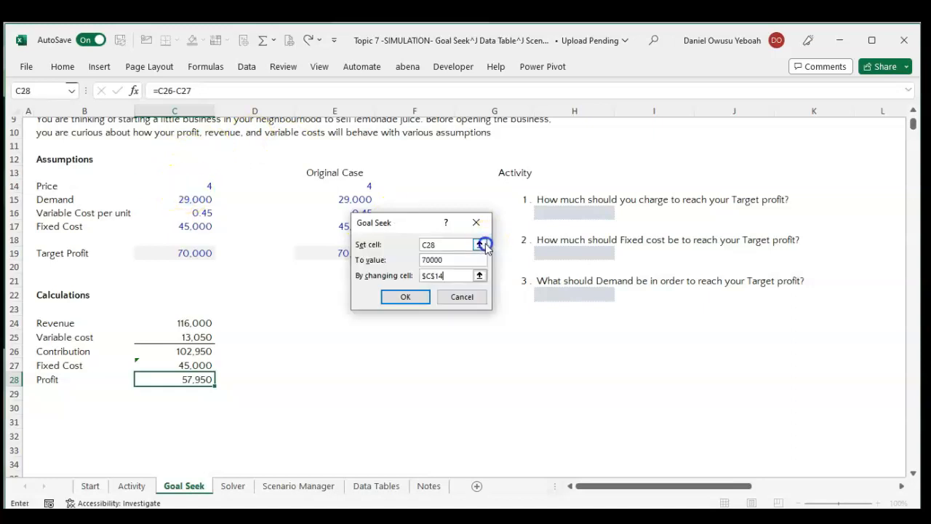
pyautogui.click(412, 299)
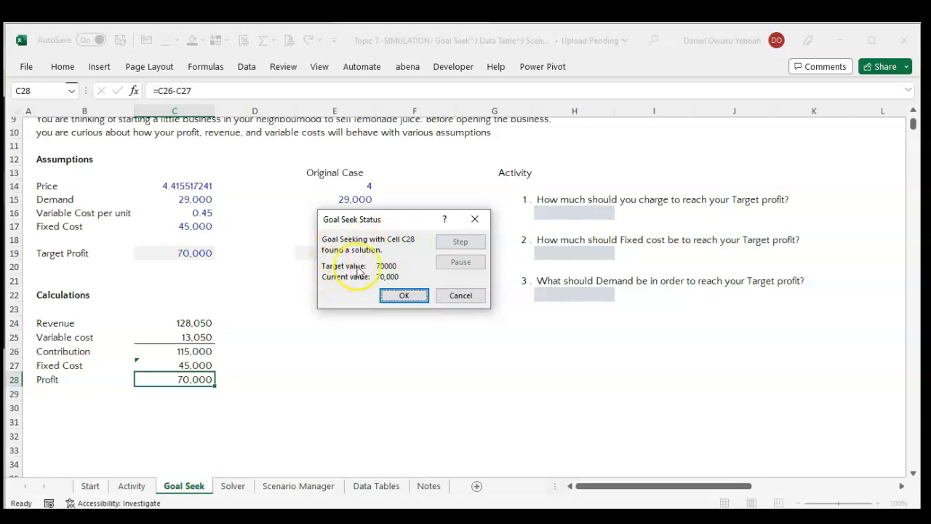
pyautogui.click(406, 298)
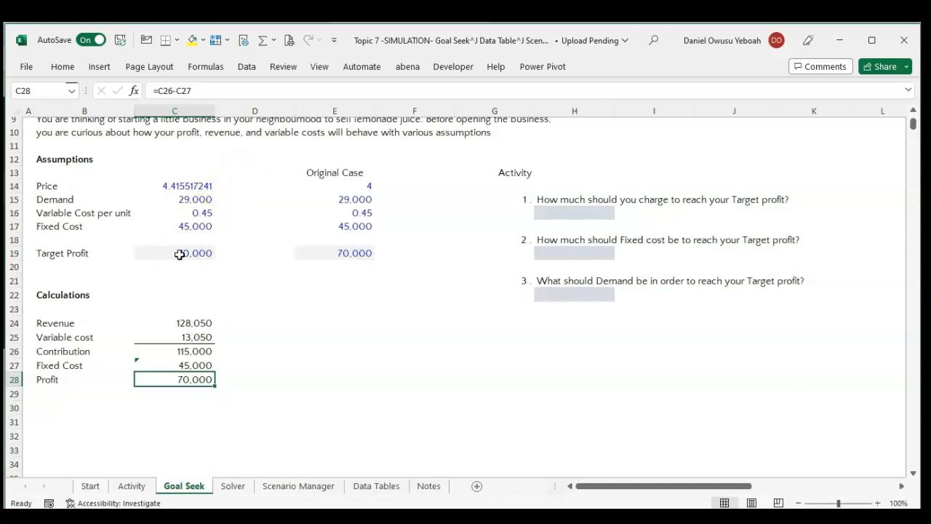
# Copy the Original Case values E14:E17 over the working assumptions starting at the Price cell C14.
pyautogui.click(186, 187)
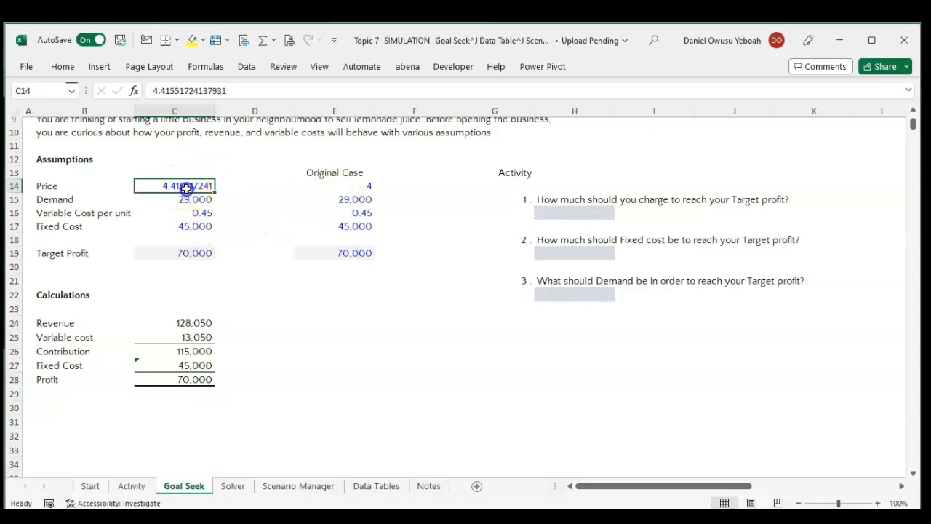
pyautogui.moveTo(365, 184); pyautogui.dragTo(365, 233)
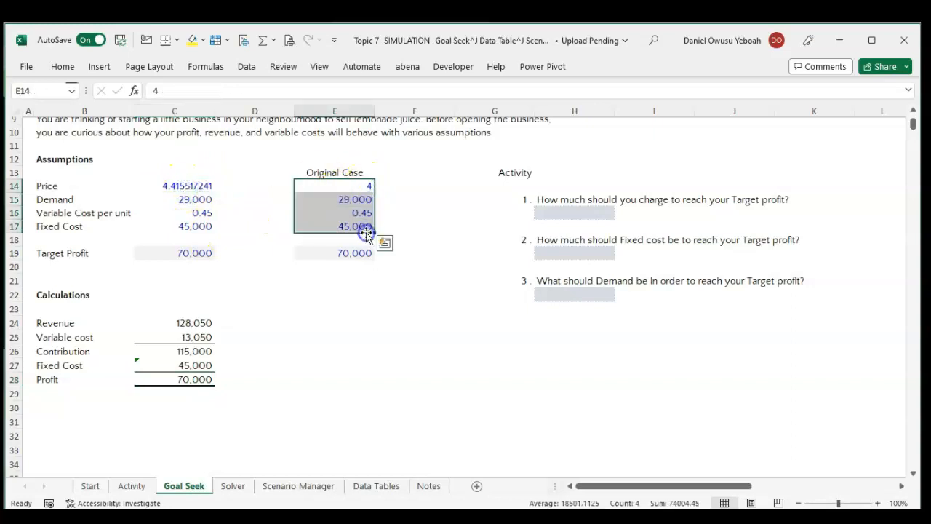
pyautogui.hotkey('ctrl', 'c')
pyautogui.click(206, 187)
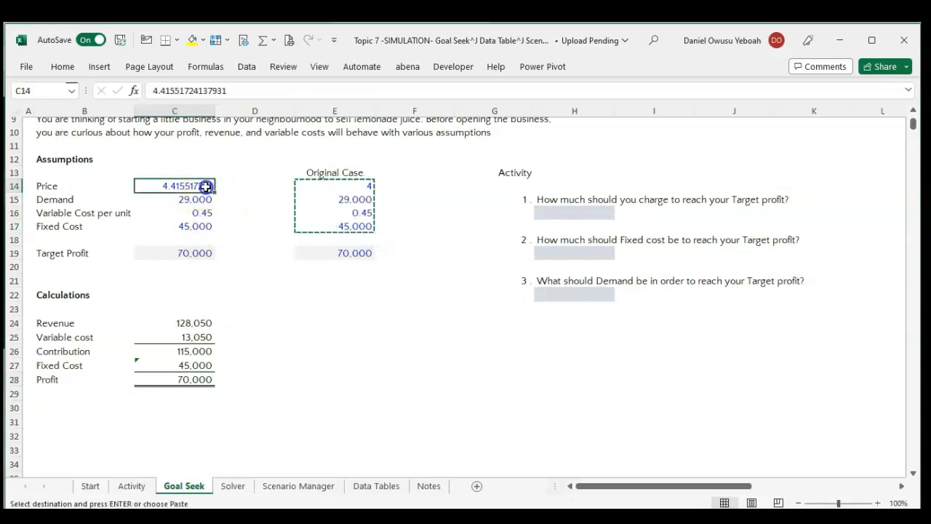
pyautogui.hotkey('ctrl', 'v')
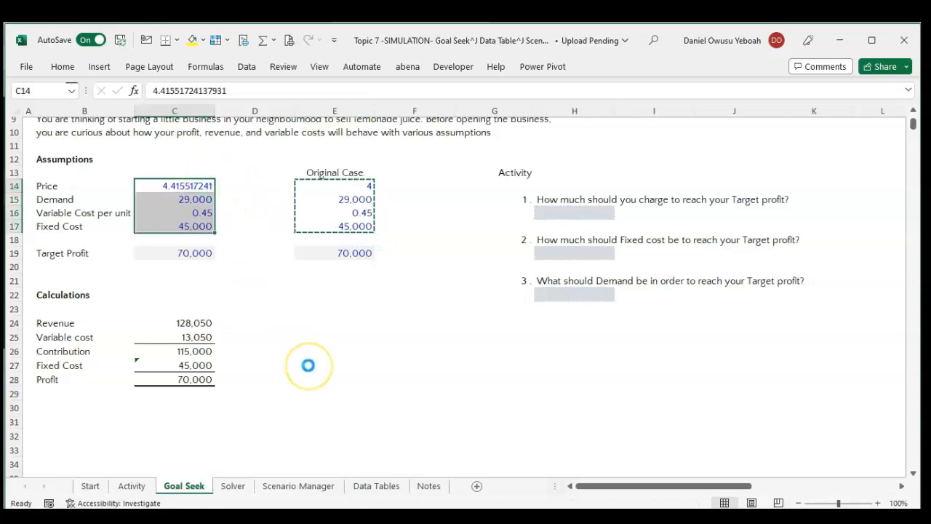
# Enter 4.42 in H16 as the price to charge to reach the target profit.
pyautogui.click(292, 340)
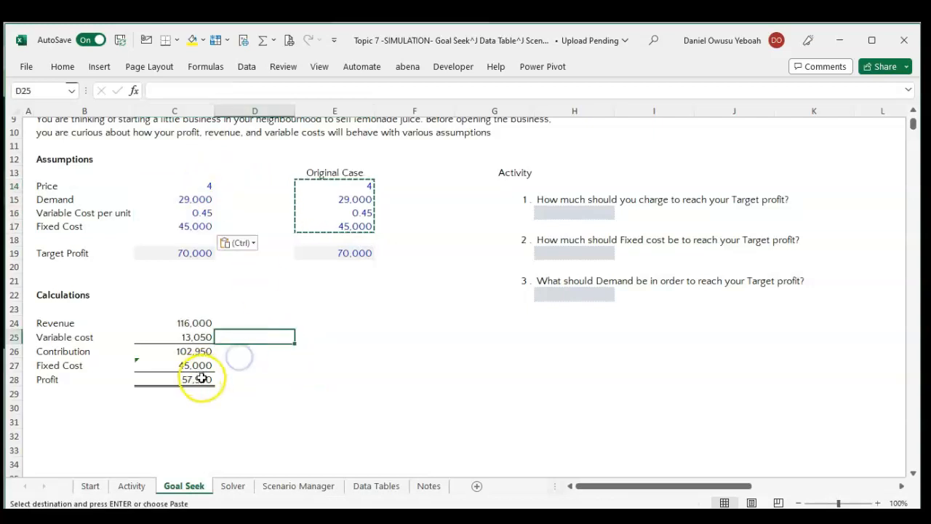
pyautogui.click(202, 378)
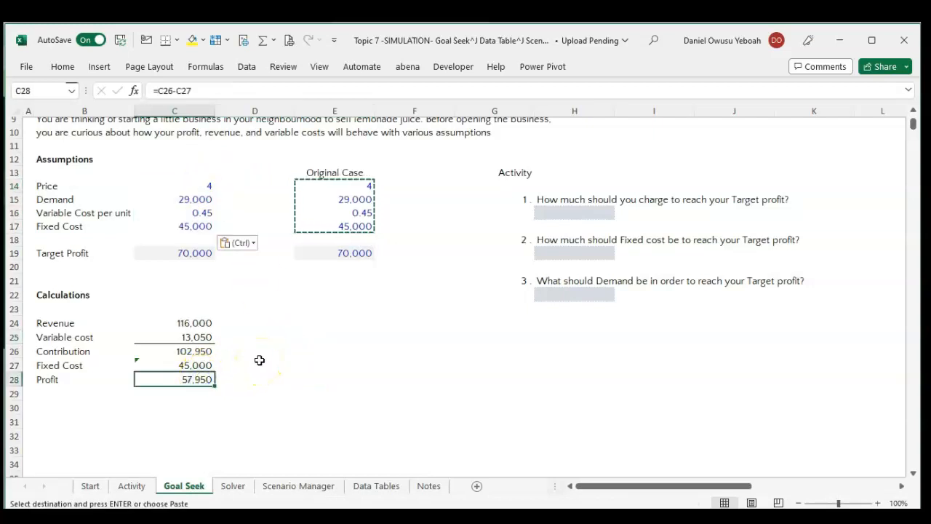
pyautogui.press('Escape')
pyautogui.click(598, 214)
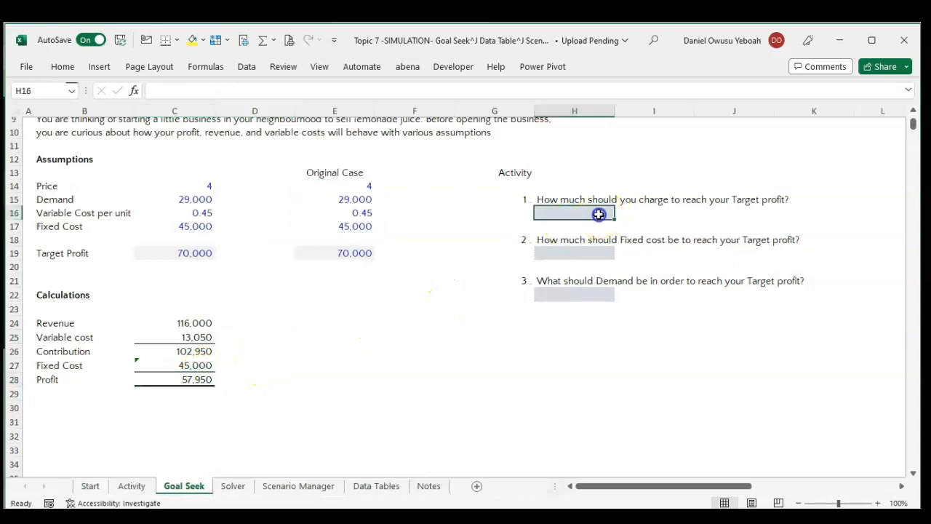
pyautogui.write('4,4')
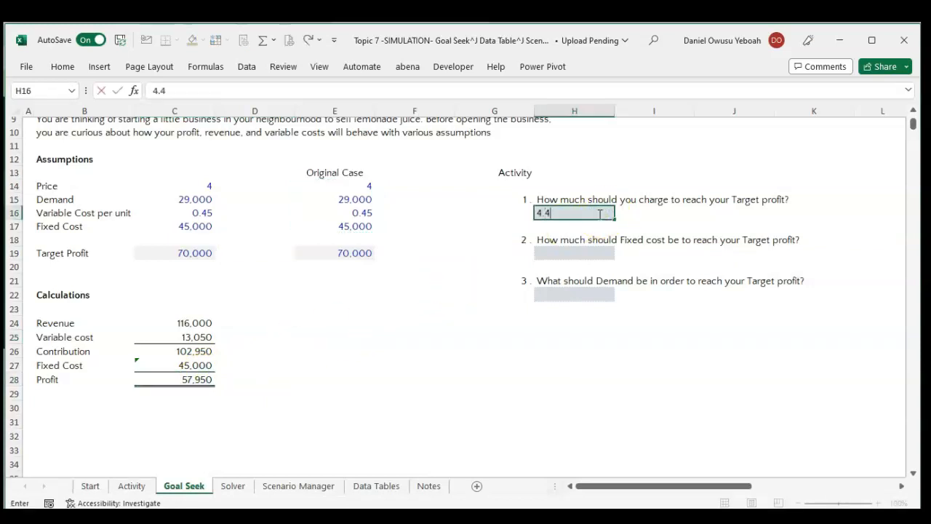
pyautogui.write('2')
pyautogui.press('Return')
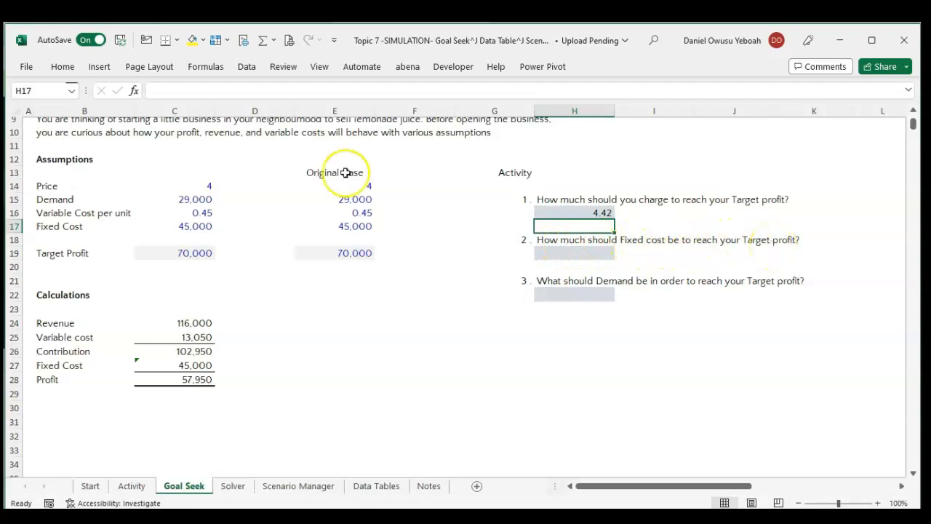
# Run Goal Seek on Profit cell C28 to reach 70000 by changing Fixed Cost cell C17, and accept the solution.
pyautogui.click(187, 377)
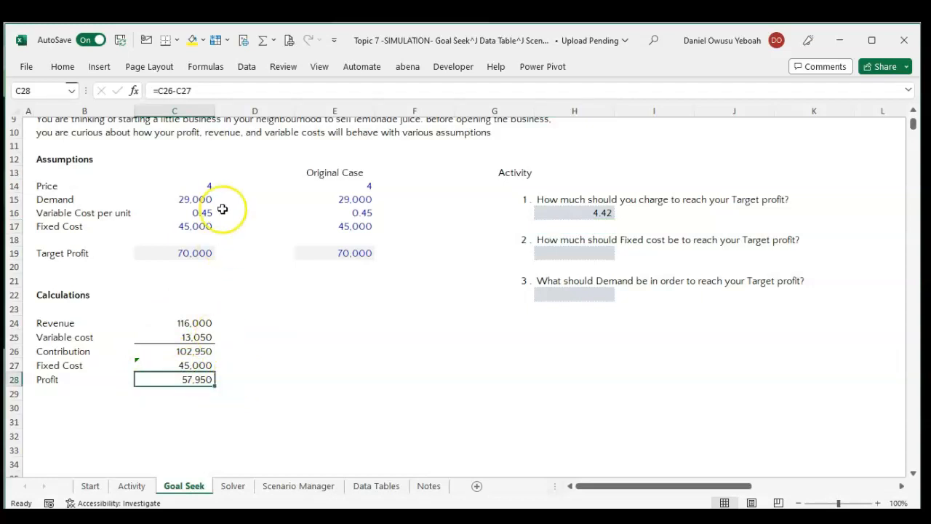
pyautogui.click(244, 69)
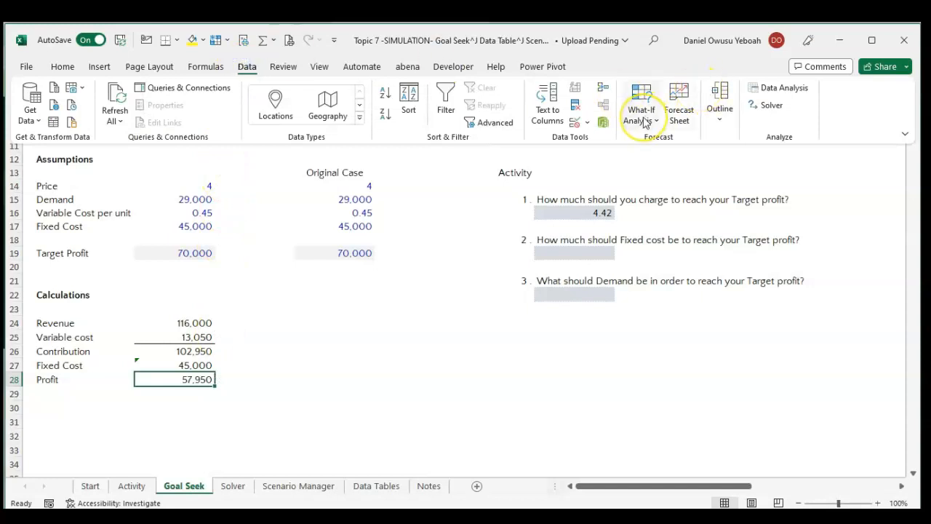
pyautogui.click(641, 116)
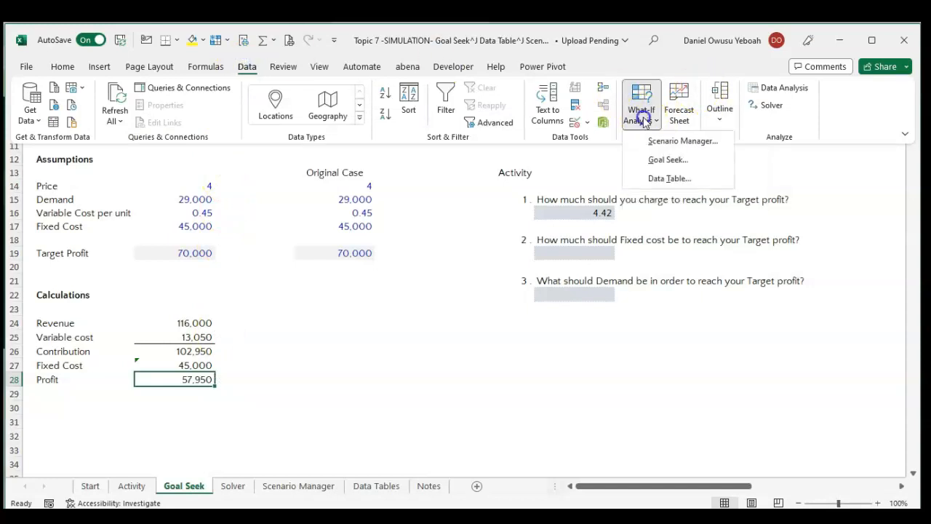
pyautogui.click(658, 159)
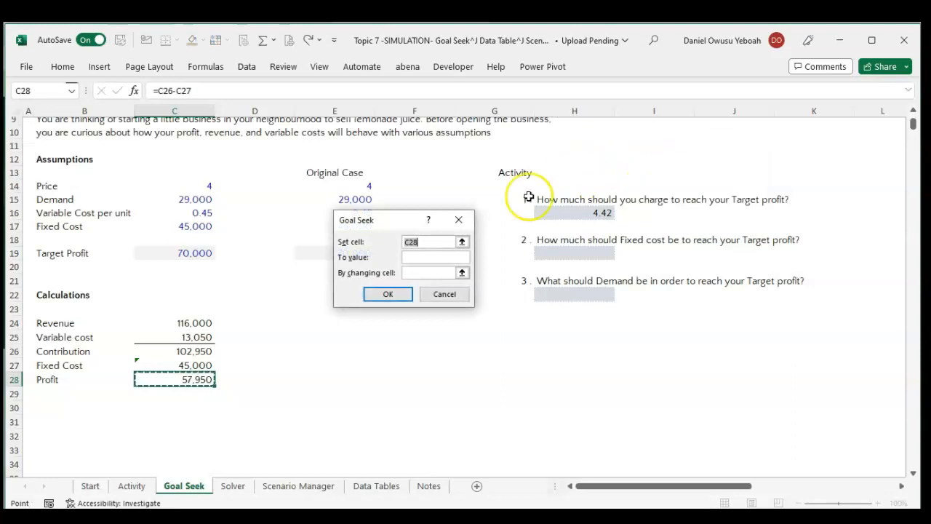
pyautogui.click(416, 257)
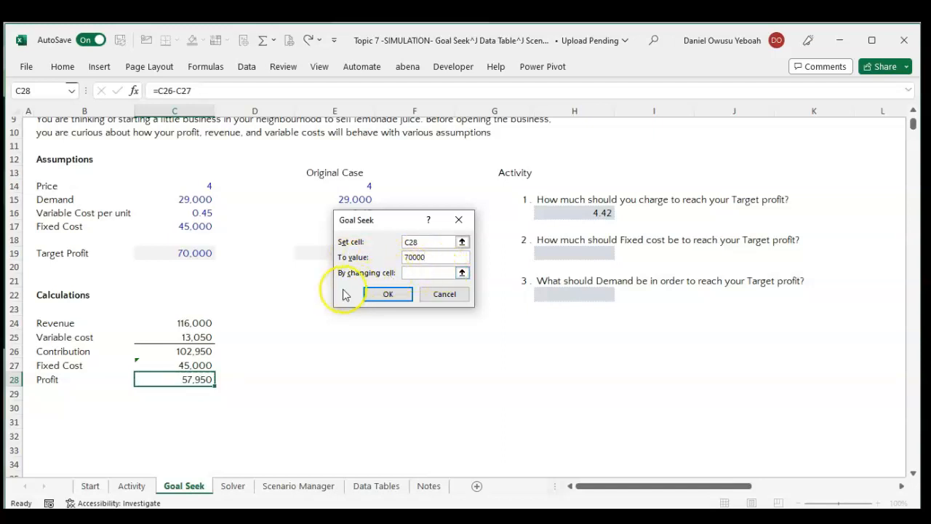
pyautogui.click(461, 272)
pyautogui.click(201, 228)
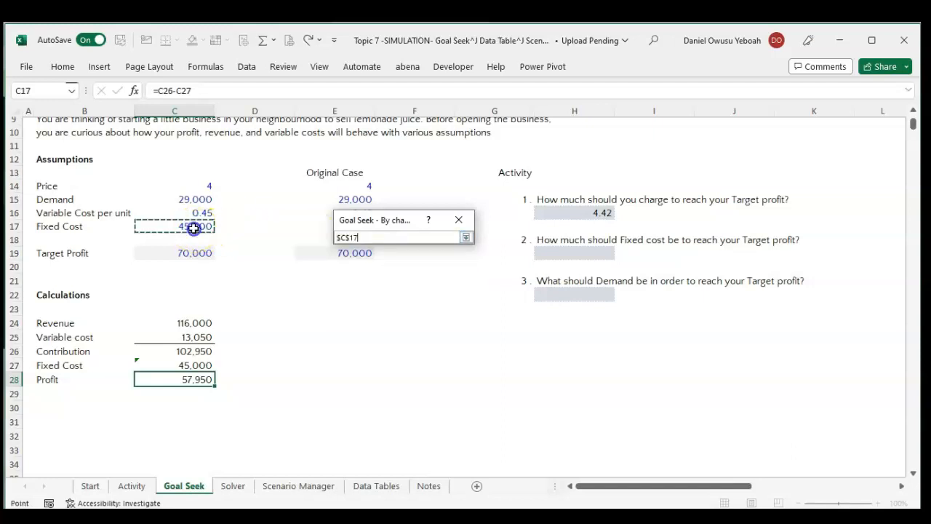
pyautogui.click(466, 238)
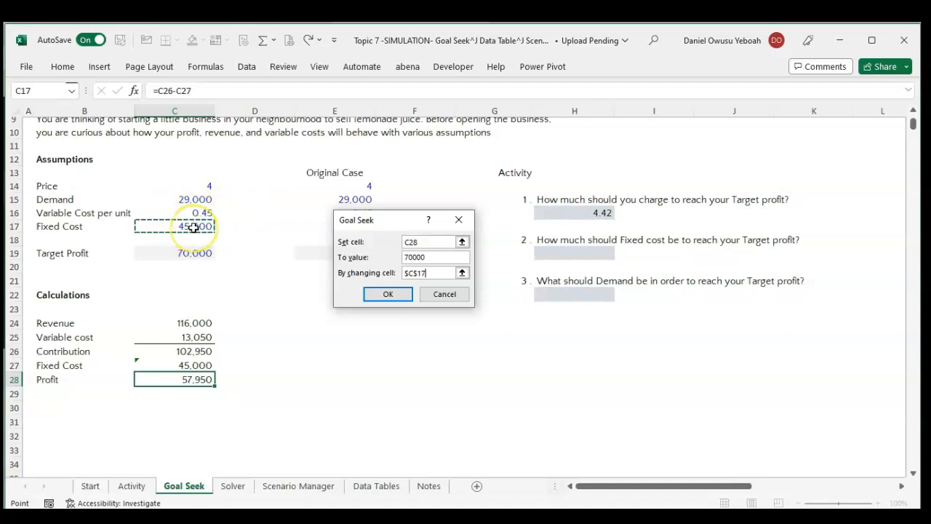
pyautogui.click(379, 293)
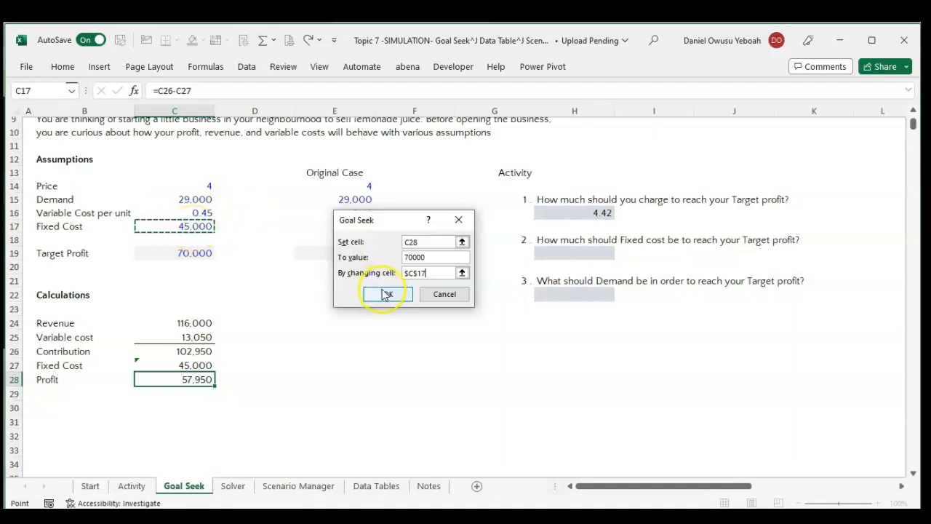
pyautogui.click(387, 294)
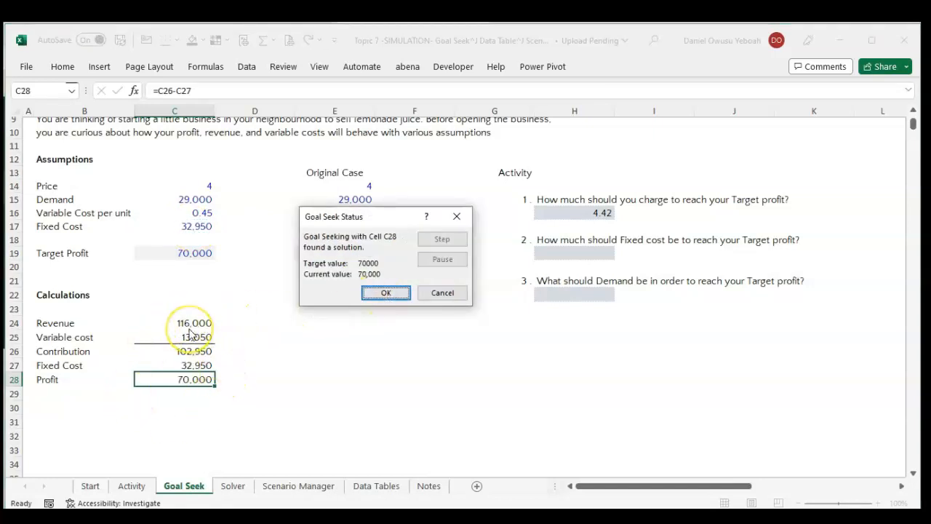
pyautogui.click(379, 294)
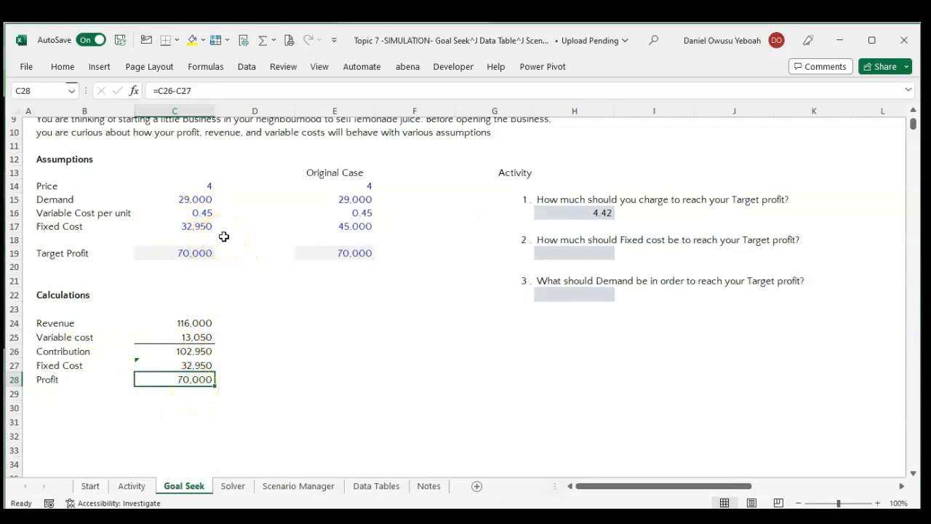
# Enter 32,950 in H19 as the fixed cost needed to reach the target profit.
pyautogui.click(575, 253)
pyautogui.write('3')
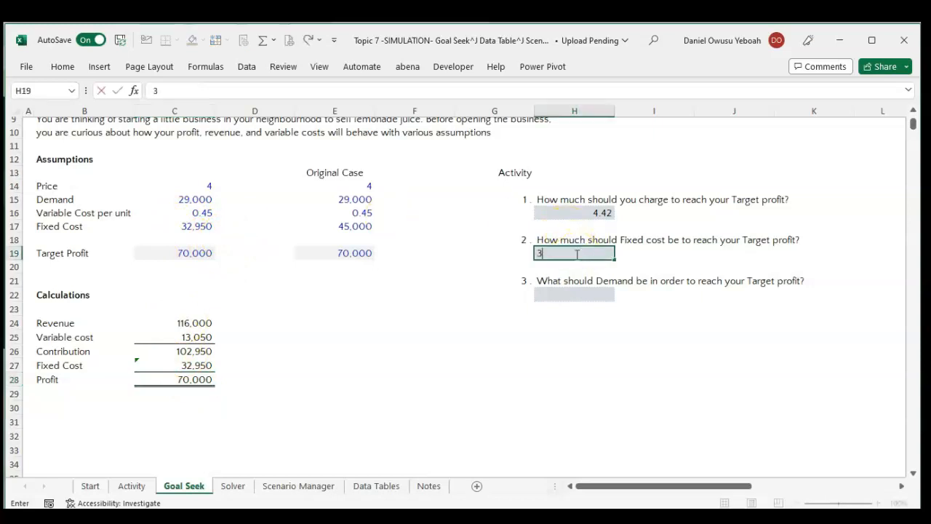
pyautogui.write('2,950')
pyautogui.press('Return')
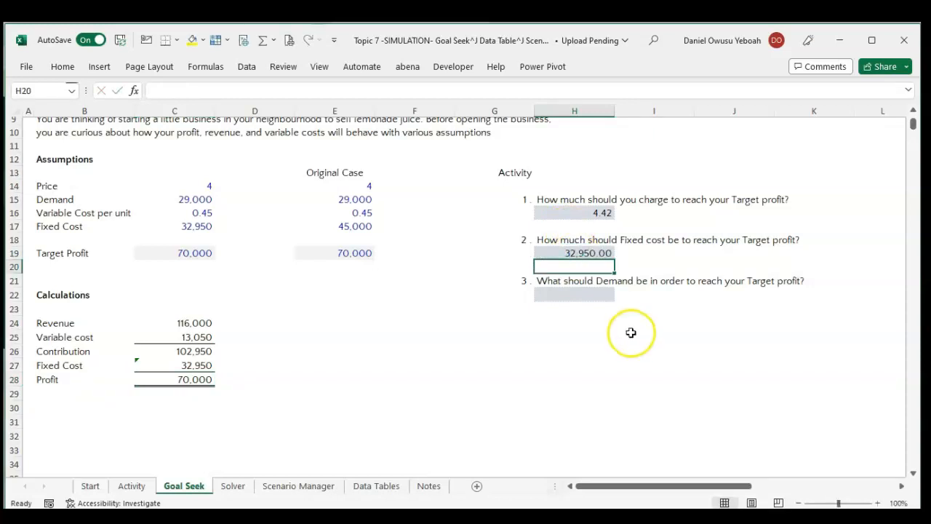
# Restore the working Fixed Cost in C17 by copying the Original Case value from E17.
pyautogui.click(357, 226)
pyautogui.hotkey('ctrl', 'c')
pyautogui.click(201, 226)
pyautogui.hotkey('ctrl', 'v')
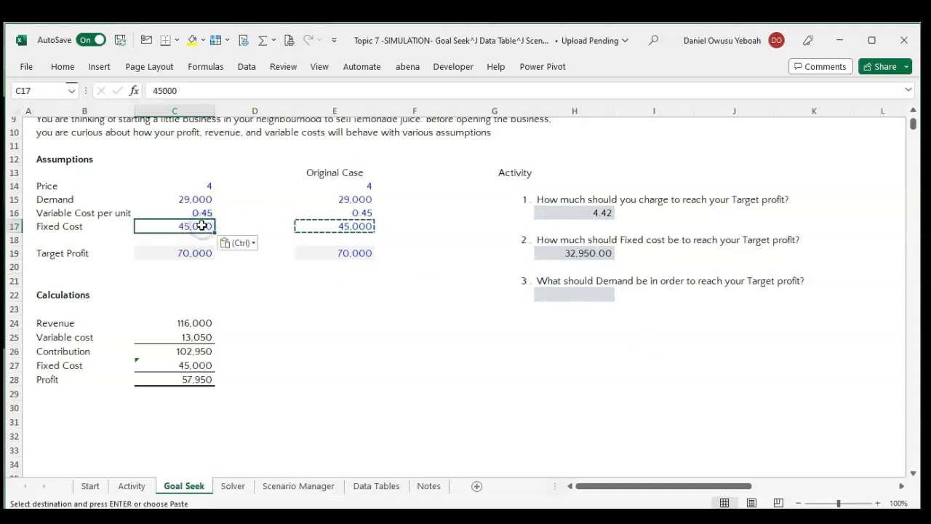
pyautogui.click(274, 349)
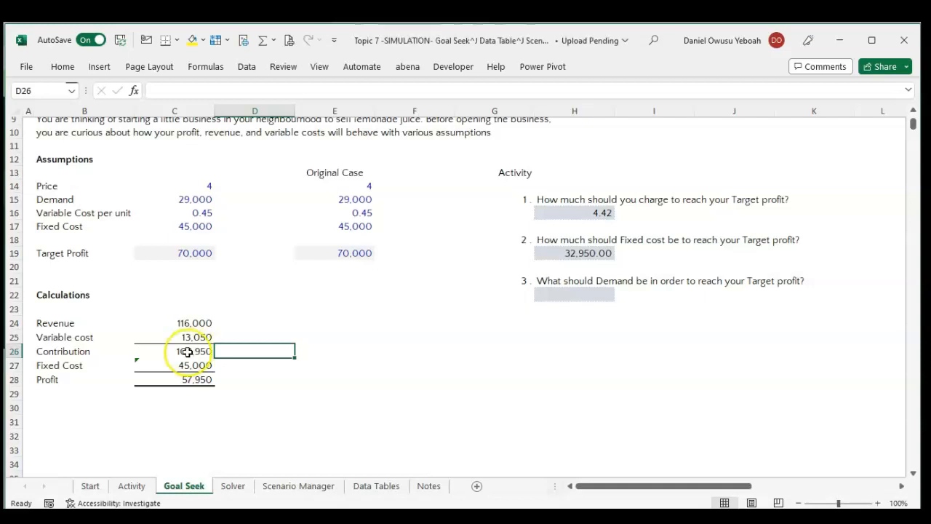
# Run Goal Seek on Profit cell C28 to reach 70000 by changing Demand cell C15, and accept the solution.
pyautogui.click(191, 377)
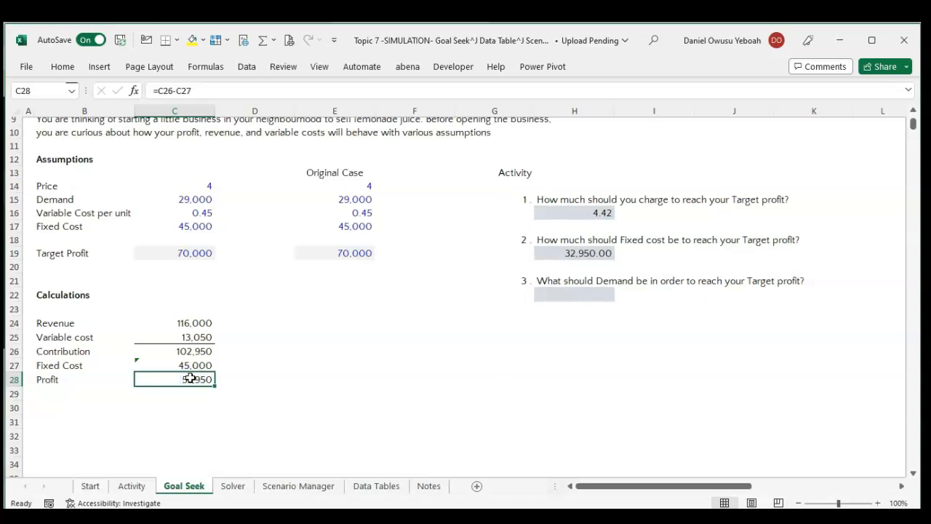
pyautogui.click(248, 68)
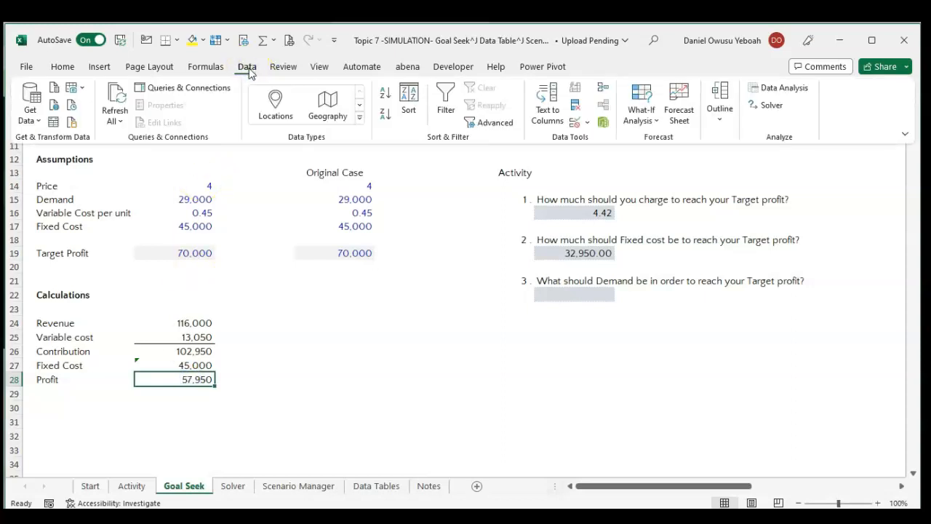
pyautogui.click(651, 115)
pyautogui.click(638, 161)
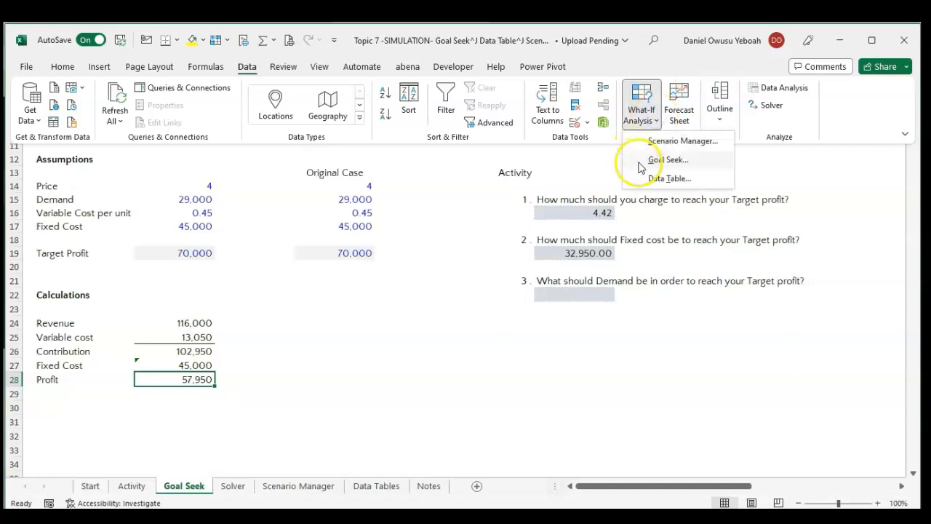
pyautogui.click(410, 256)
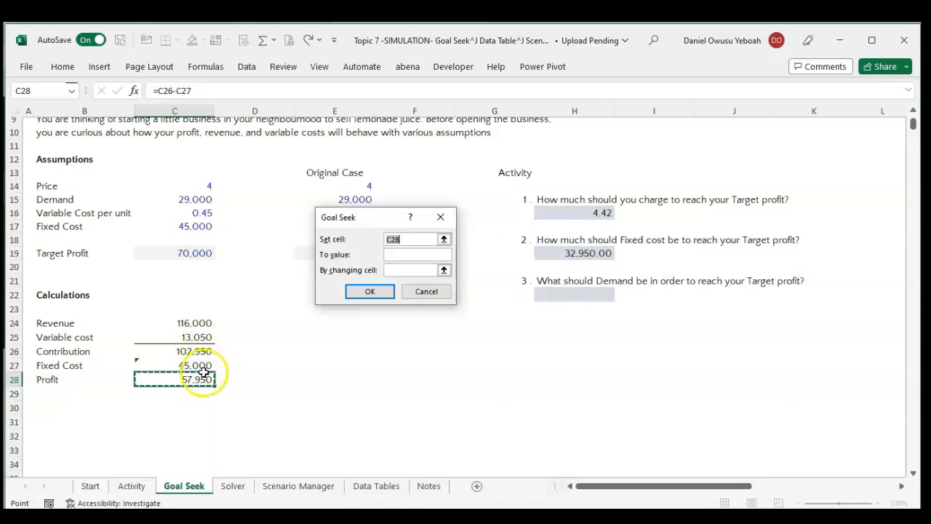
pyautogui.click(392, 253)
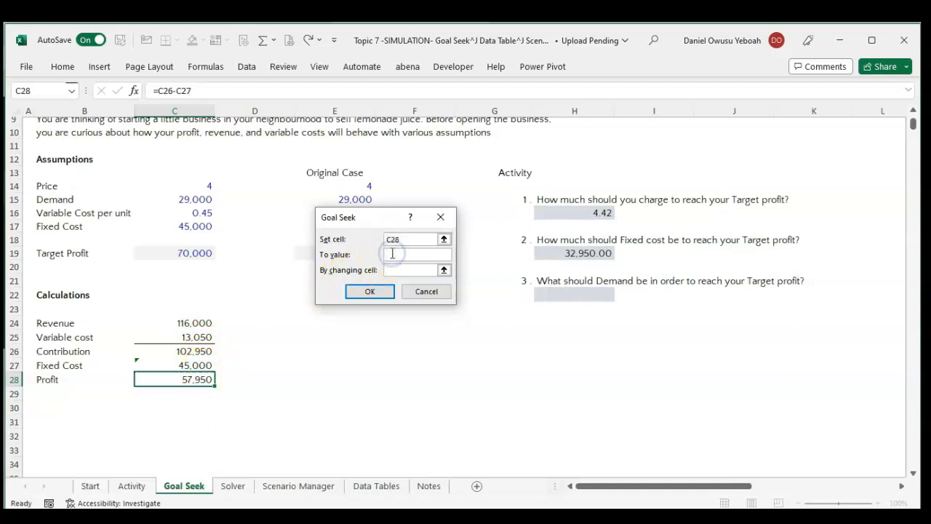
pyautogui.write('70000')
pyautogui.click(444, 270)
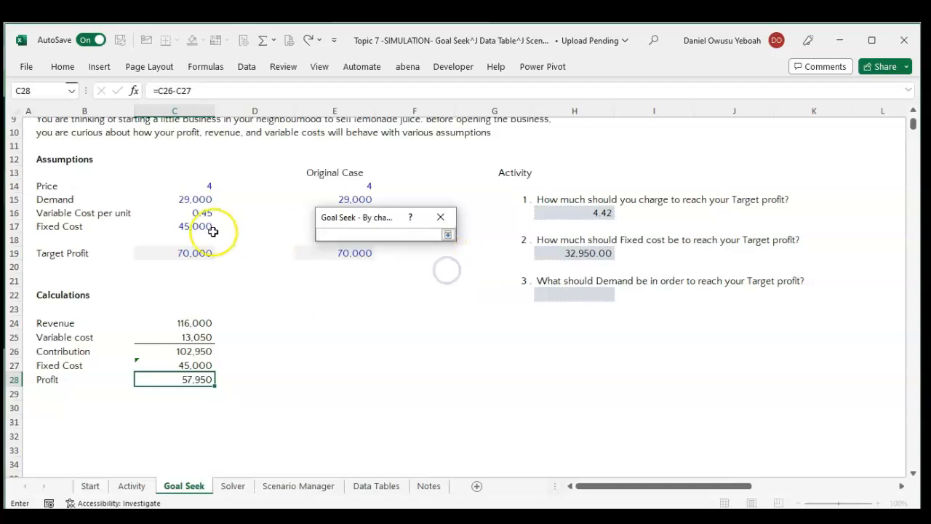
pyautogui.click(191, 253)
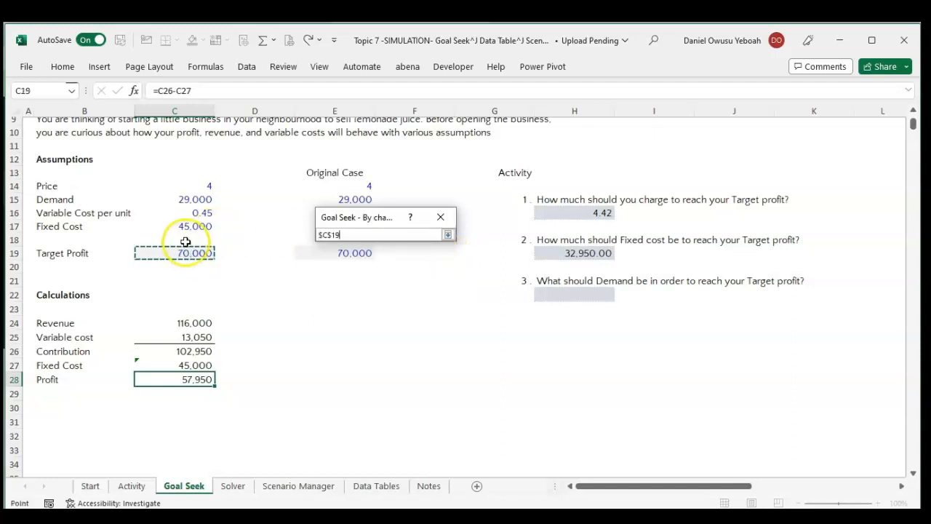
pyautogui.click(208, 199)
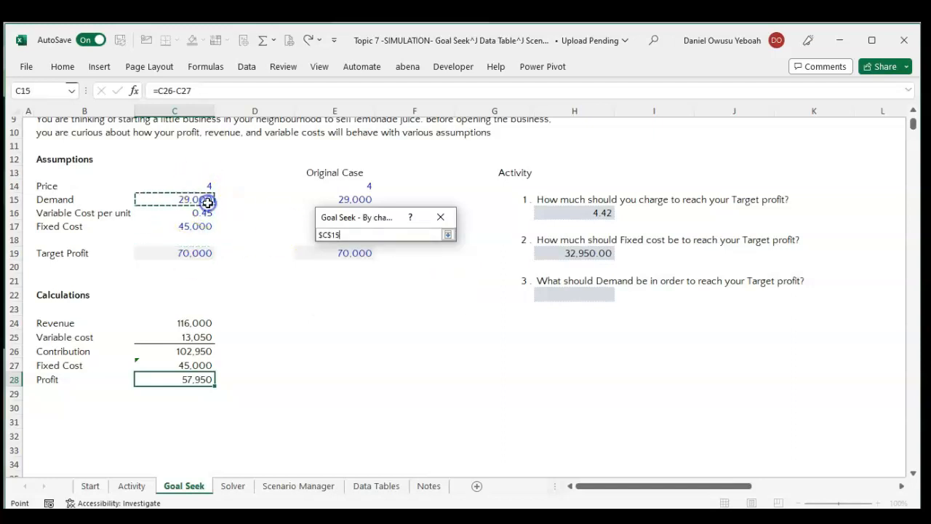
pyautogui.click(448, 236)
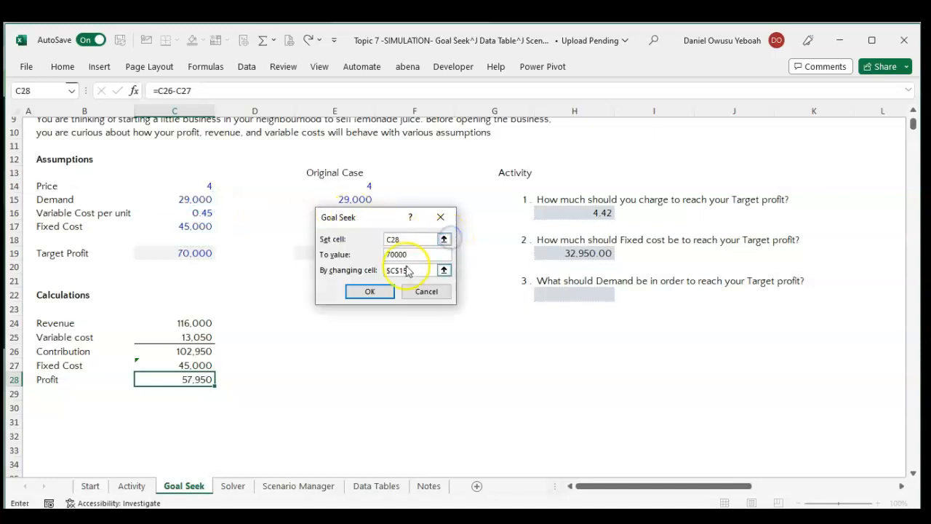
pyautogui.click(371, 291)
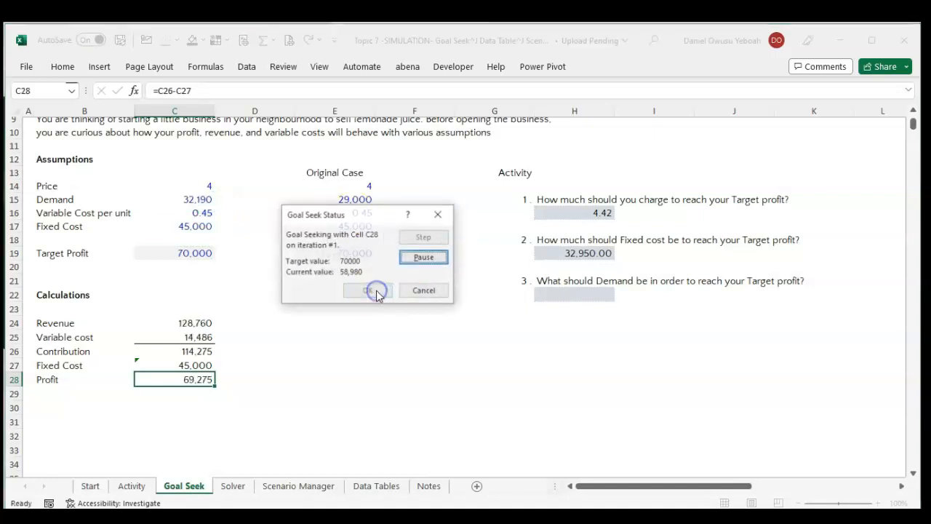
pyautogui.click(366, 292)
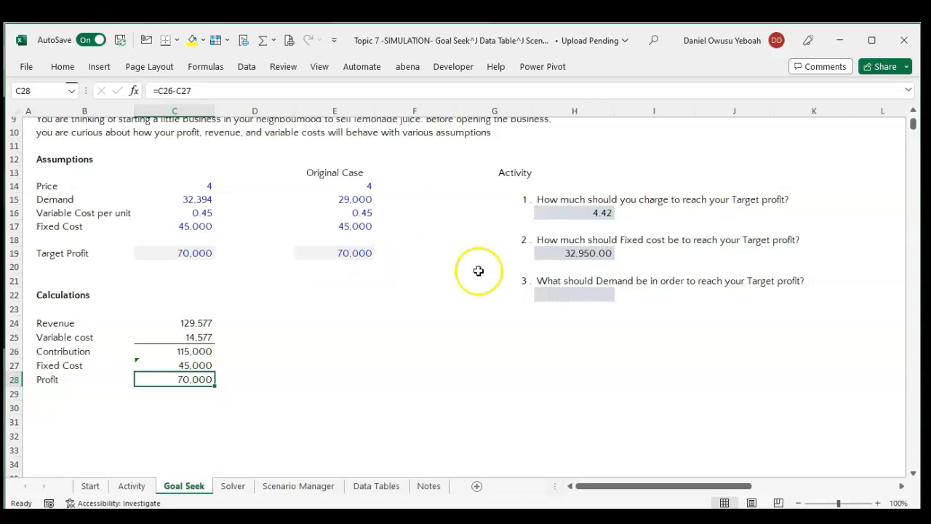
# Enter 32394 in H22 as the demand needed to reach the target profit.
pyautogui.click(553, 295)
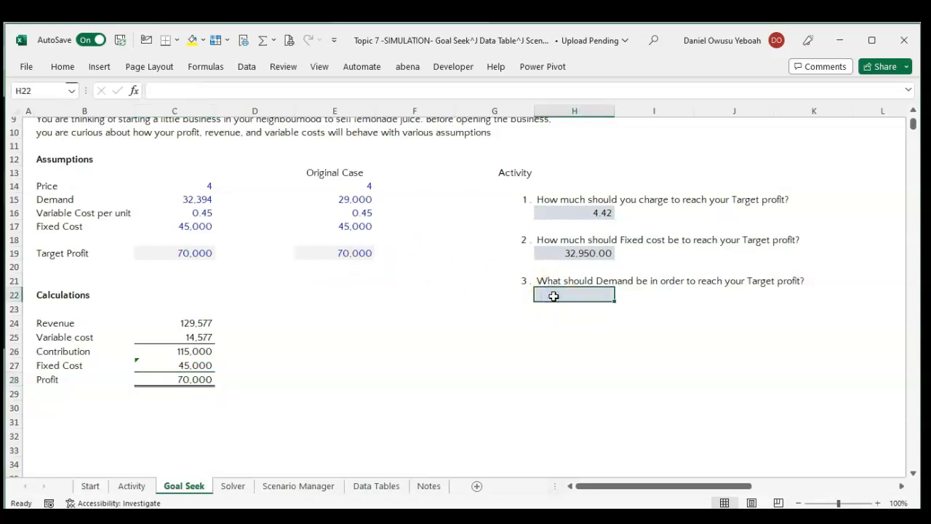
pyautogui.write('32394')
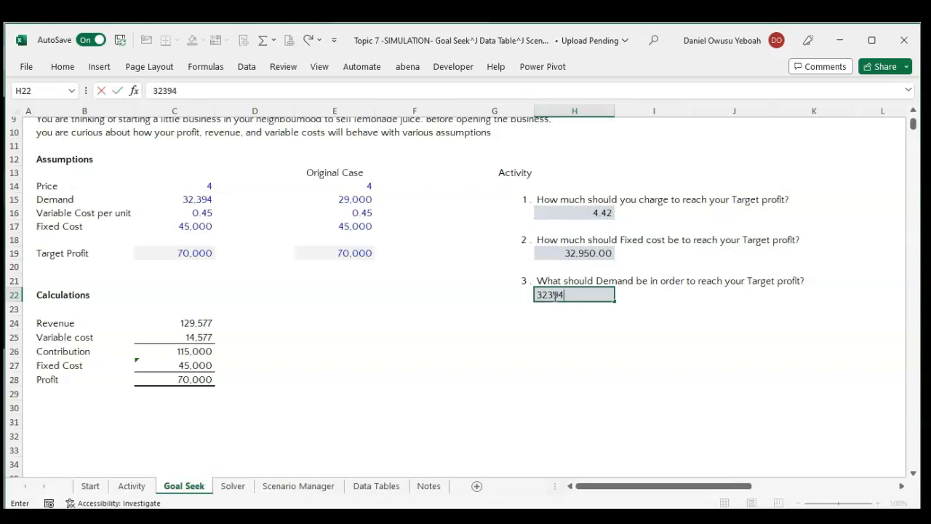
pyautogui.click(568, 335)
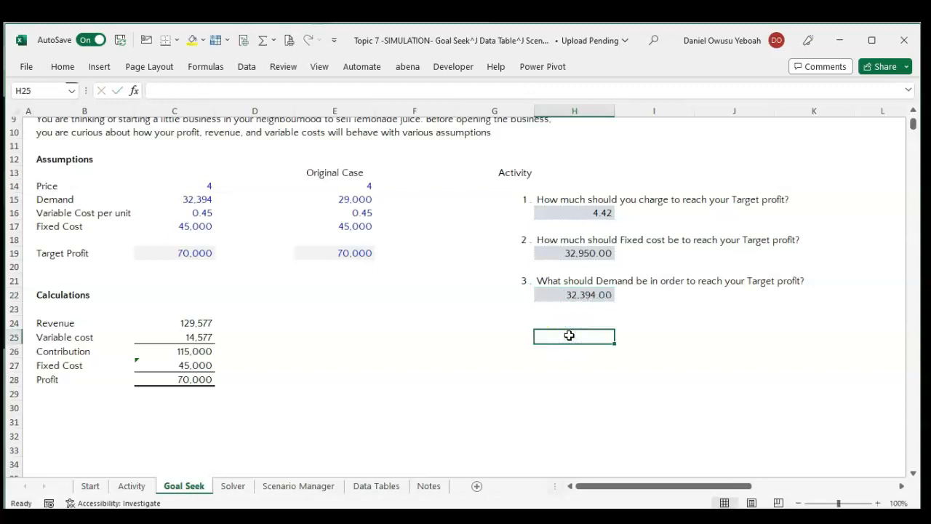
pyautogui.scroll(1, 569, 335)
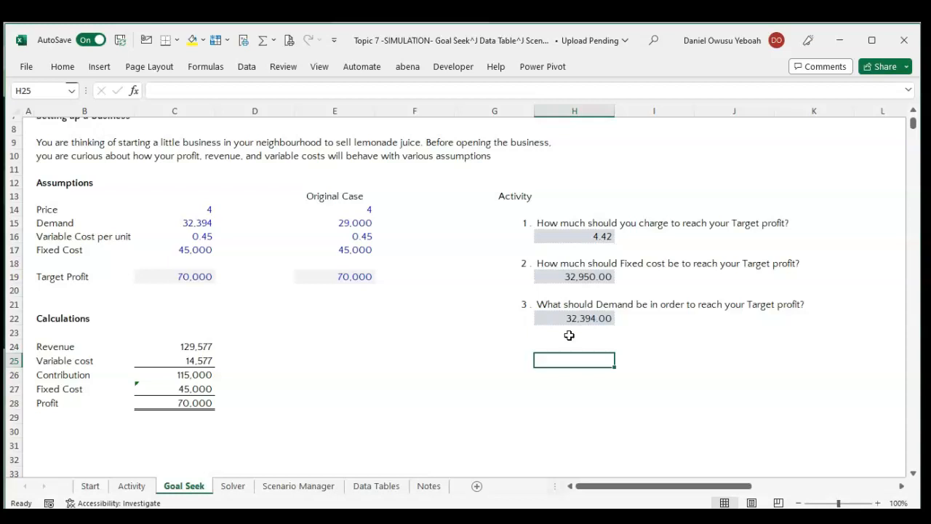
pyautogui.scroll(1, 568, 335)
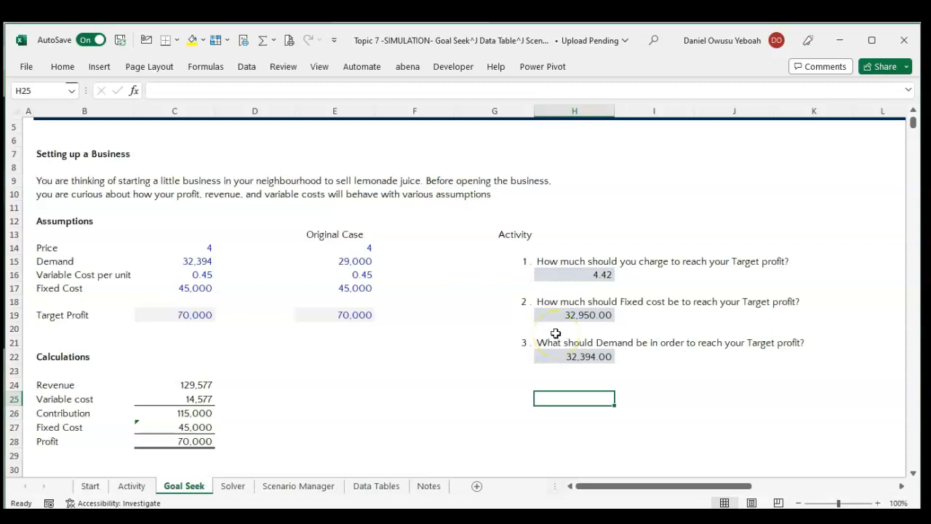
# Switch to the Solver sheet and make sure the Solver Add-in is enabled in the Excel add-ins list.
pyautogui.click(231, 488)
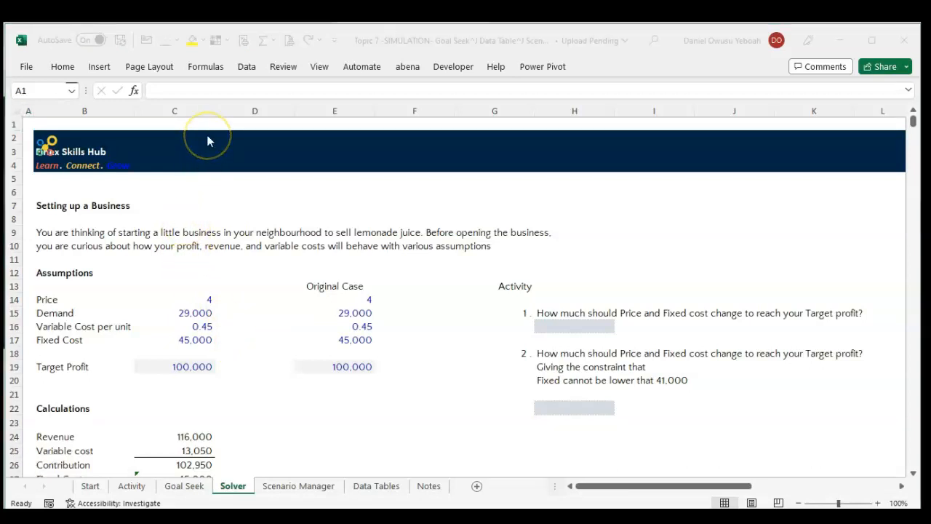
pyautogui.click(242, 69)
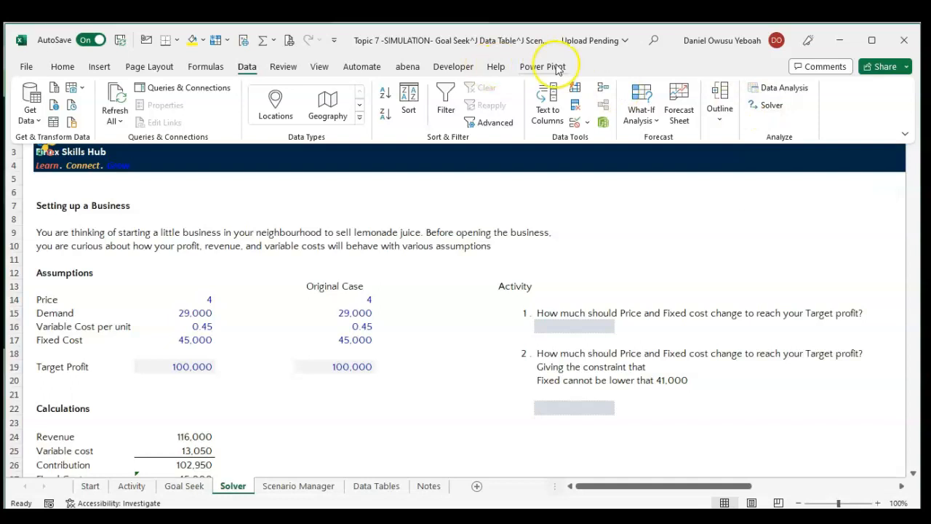
pyautogui.rightClick(445, 67)
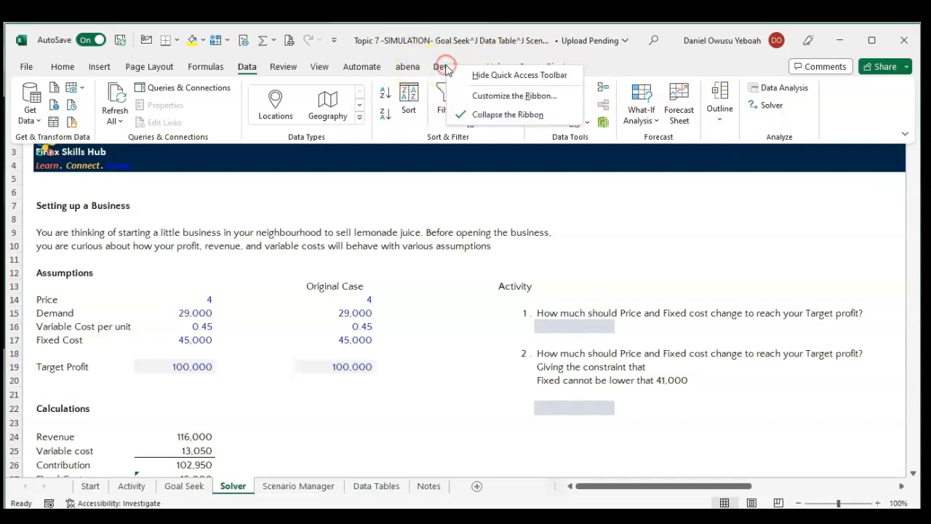
pyautogui.click(485, 98)
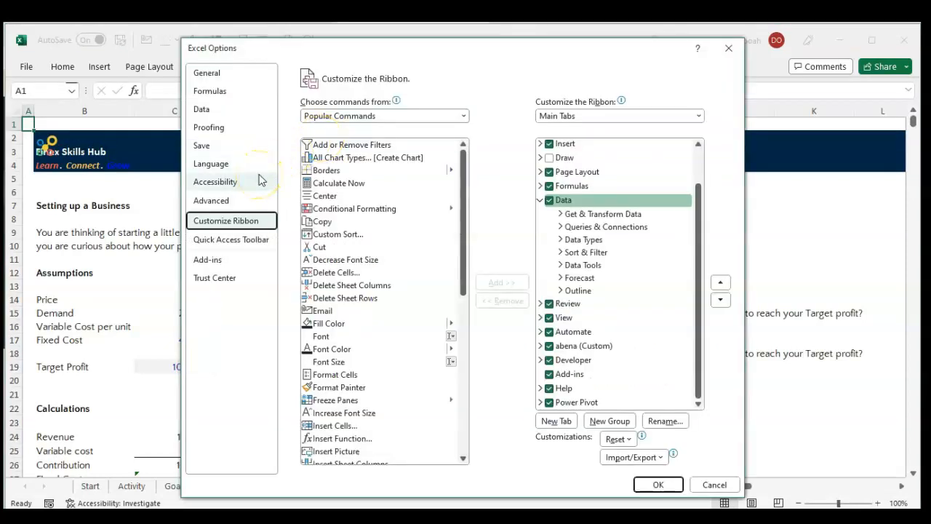
pyautogui.click(207, 266)
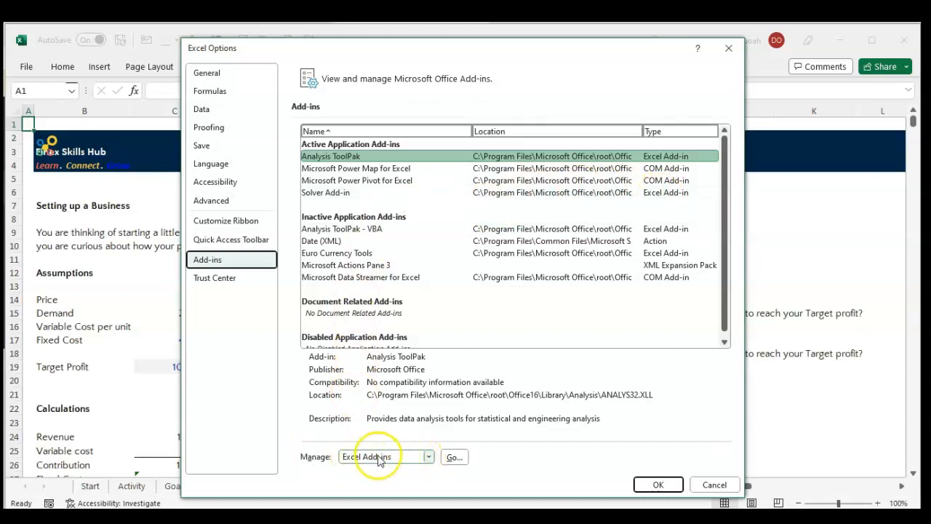
pyautogui.click(428, 457)
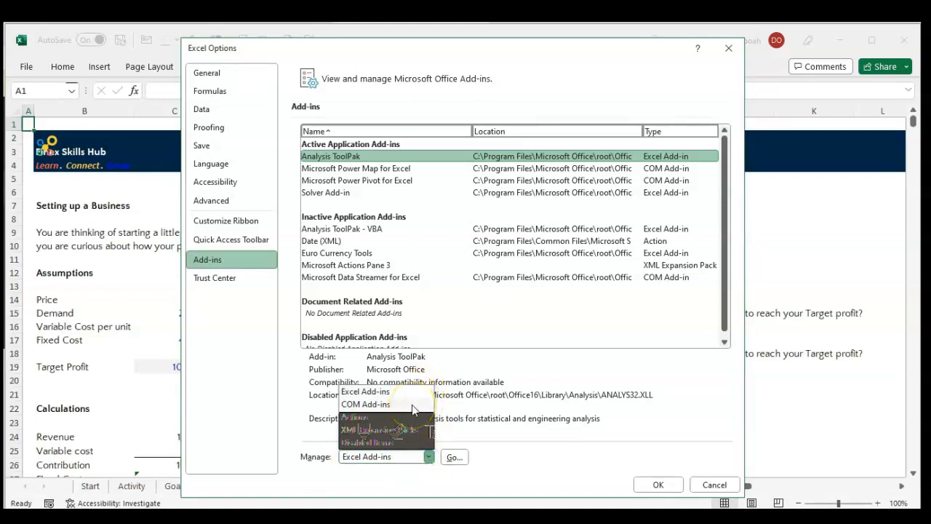
pyautogui.click(365, 392)
pyautogui.click(457, 461)
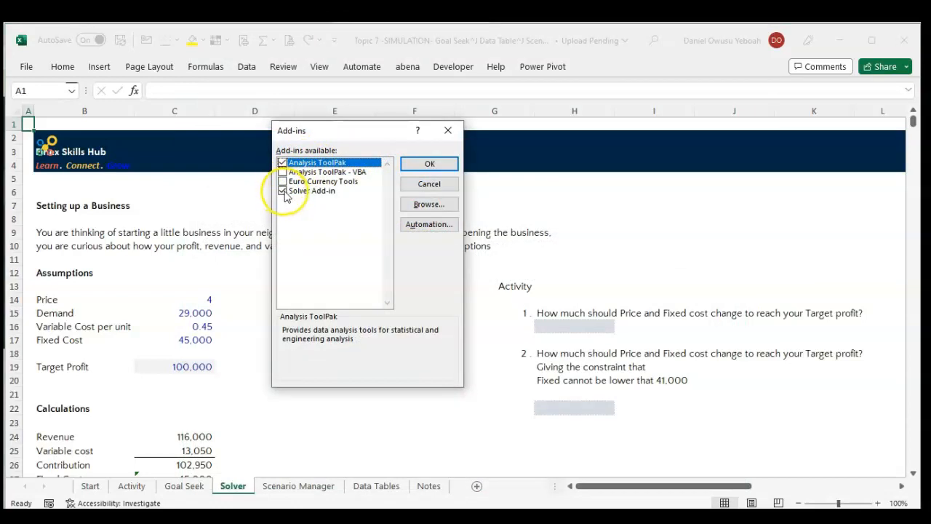
pyautogui.click(431, 166)
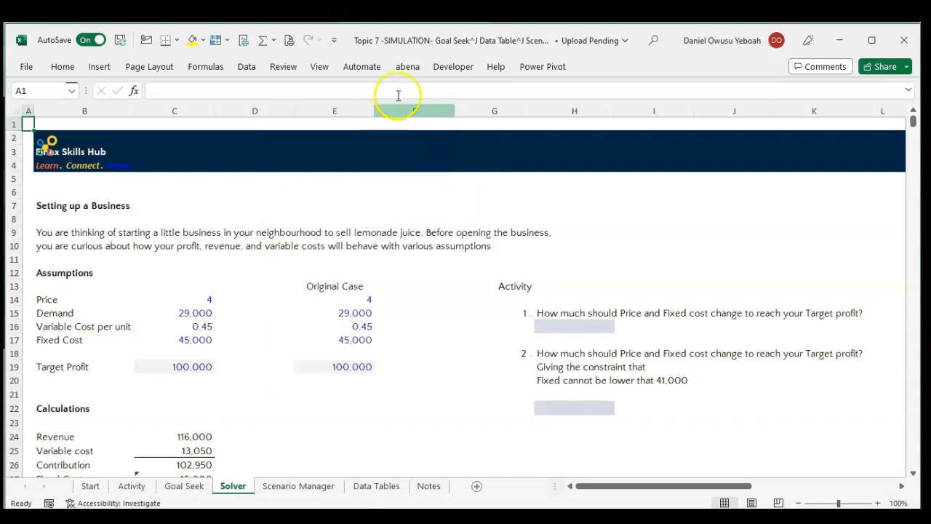
pyautogui.click(247, 67)
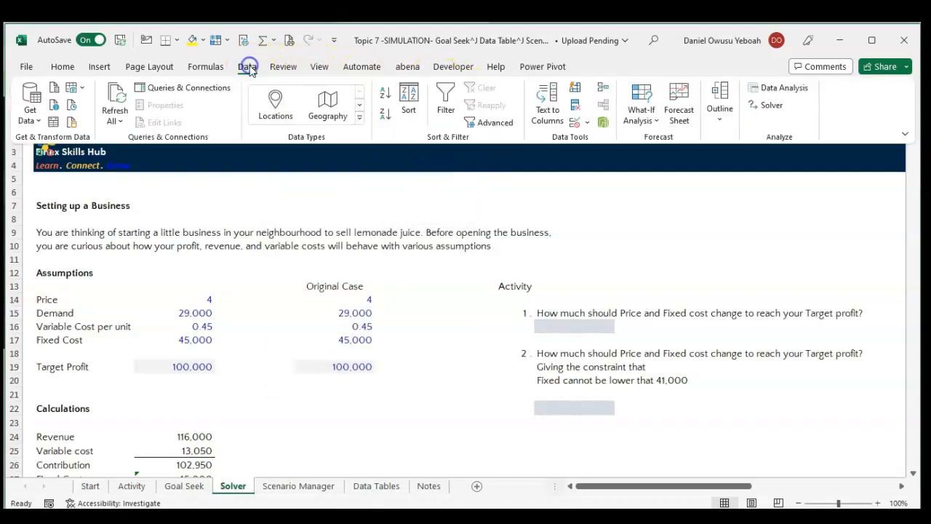
pyautogui.click(773, 111)
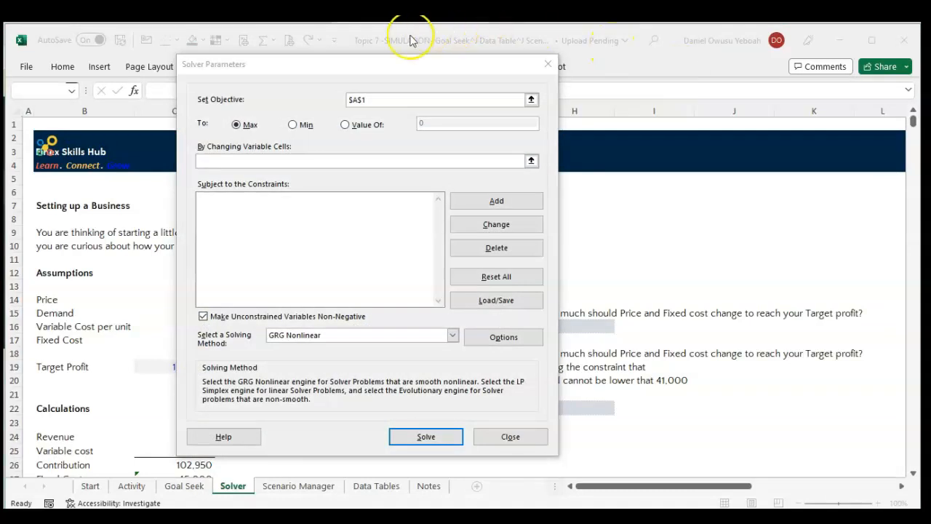
pyautogui.moveTo(365, 68); pyautogui.dragTo(494, 61)
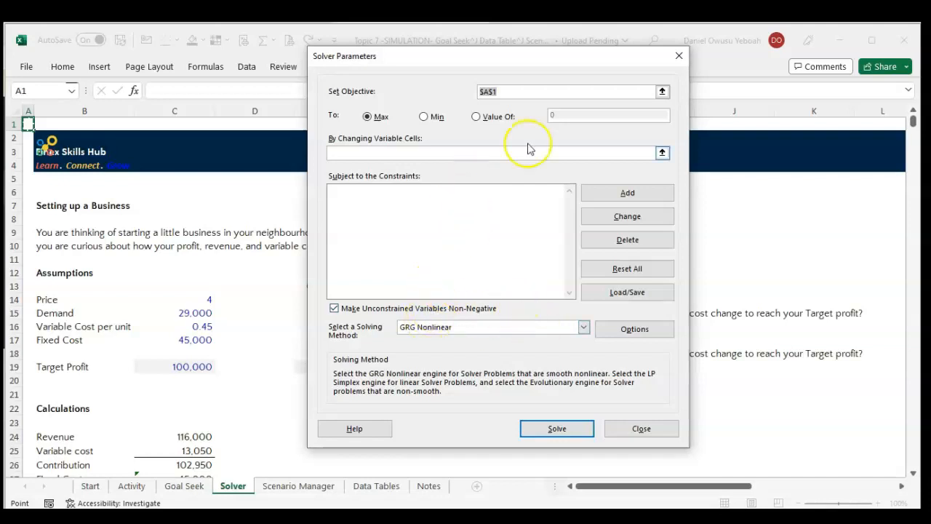
pyautogui.click(649, 431)
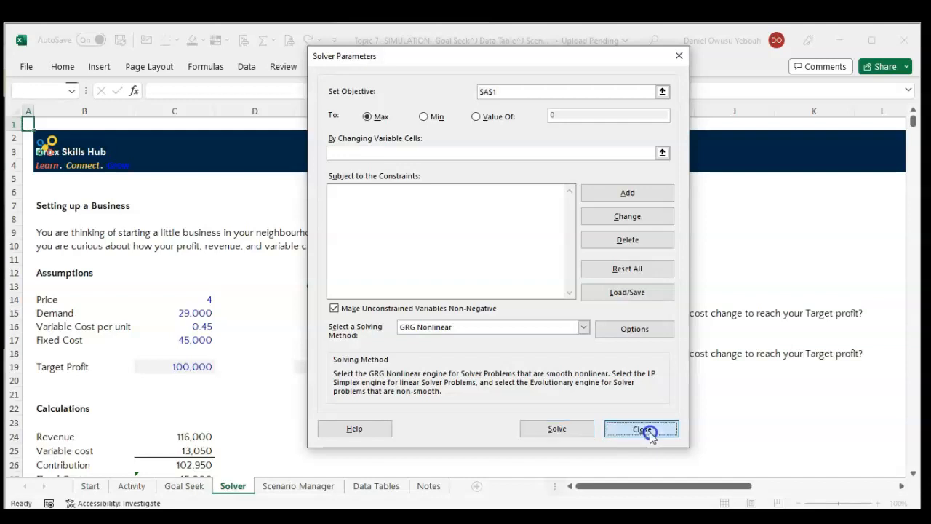
# Examine the target profit in C19, the calculations in C24:C28, and the Price and Fixed Cost assumptions in C14 and C17.
pyautogui.scroll(-9, 347, 309)
pyautogui.scroll(9, 347, 310)
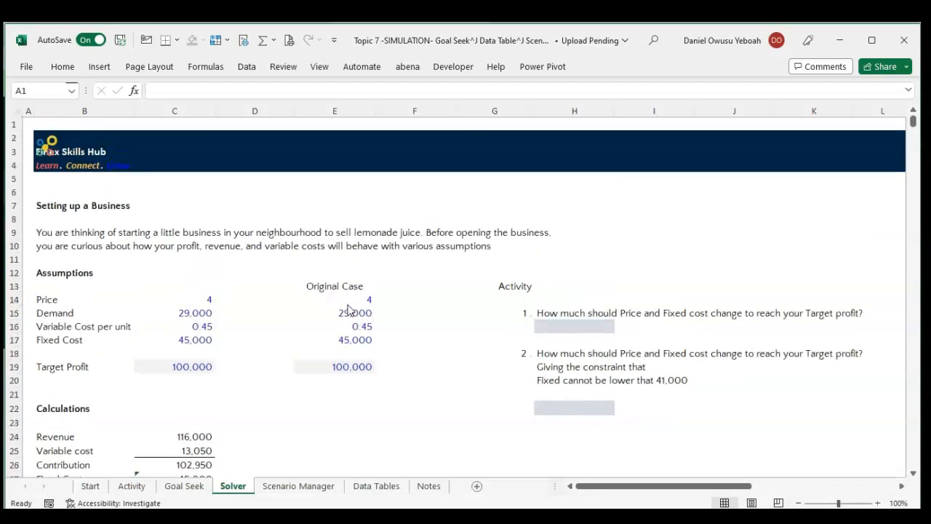
pyautogui.click(913, 473)
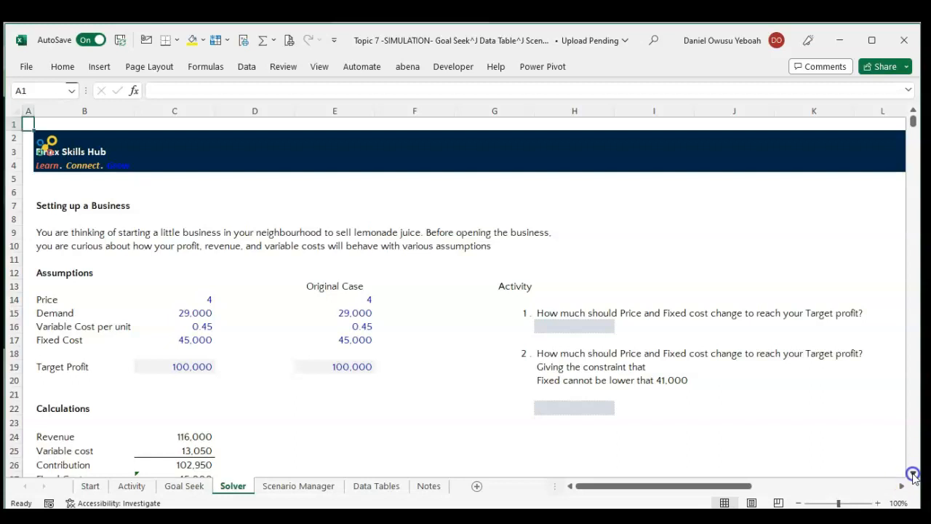
pyautogui.scroll(-2, 913, 473)
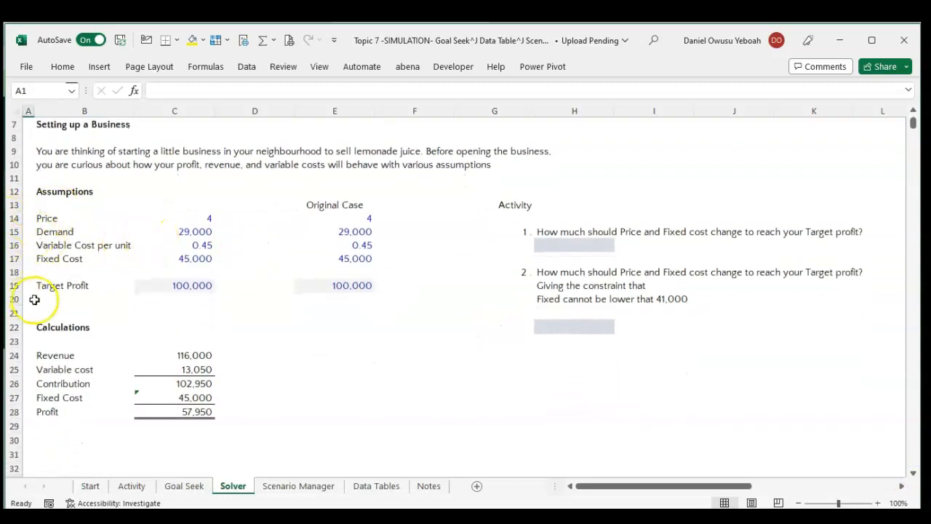
pyautogui.click(193, 285)
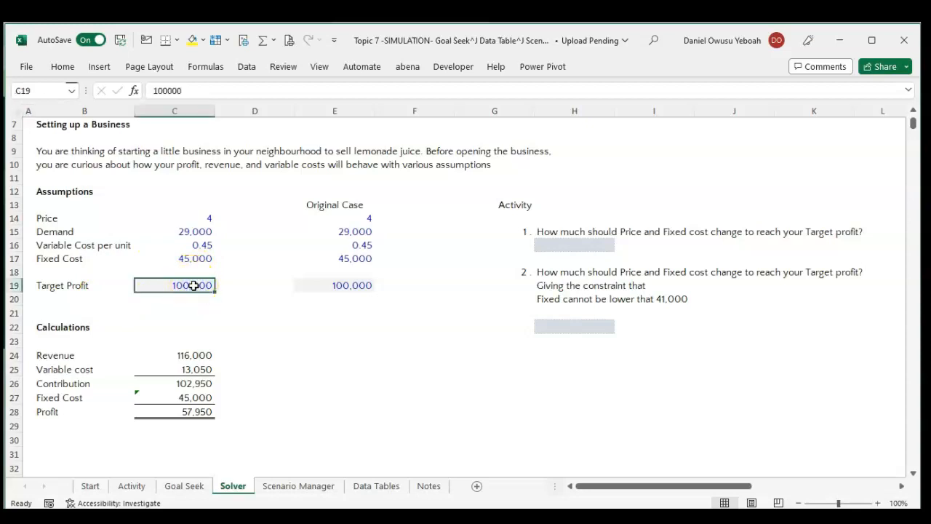
pyautogui.click(167, 359)
pyautogui.moveTo(167, 358); pyautogui.dragTo(165, 400)
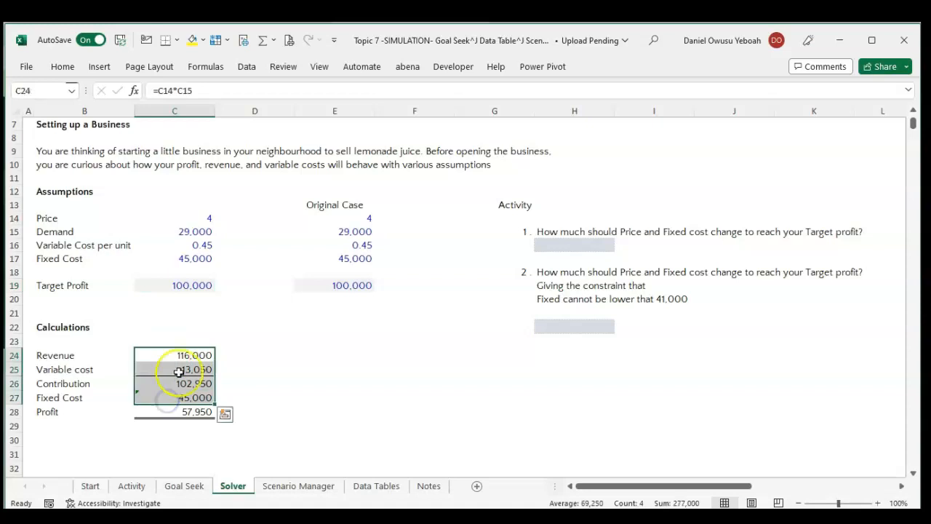
pyautogui.click(178, 411)
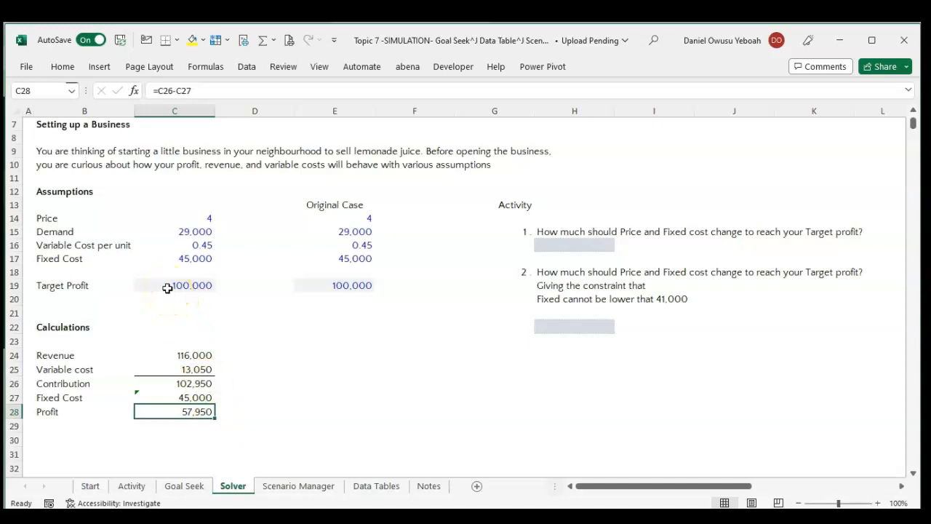
pyautogui.click(202, 217)
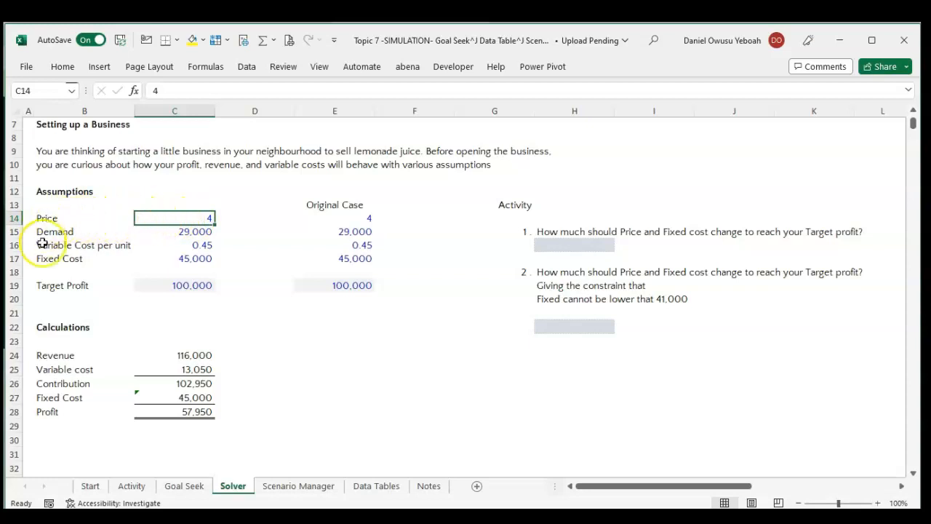
pyautogui.click(175, 260)
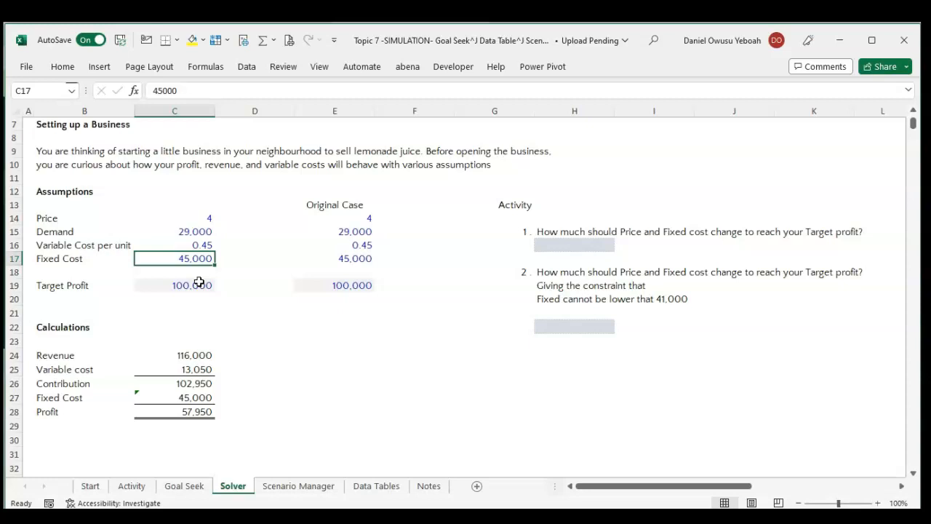
# Open the Solver parameters and set Profit cell C28 as the objective.
pyautogui.click(193, 411)
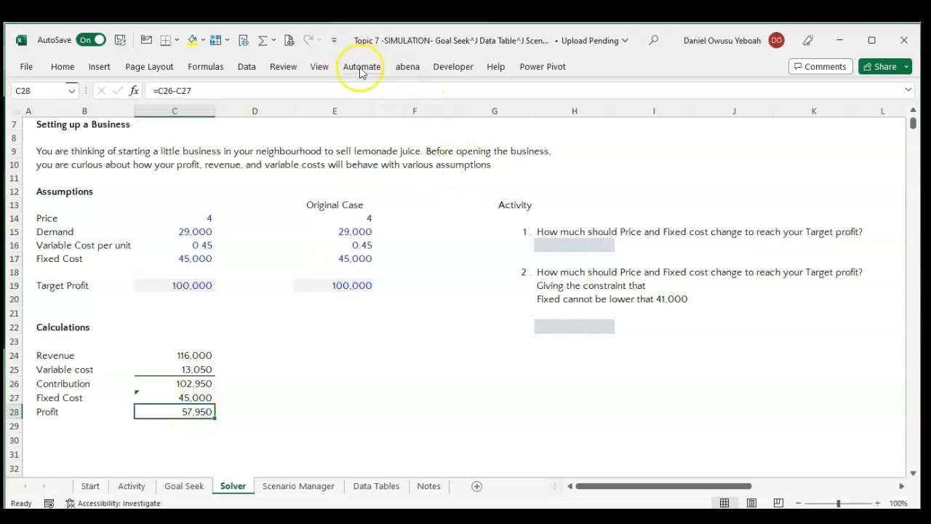
pyautogui.click(251, 69)
pyautogui.click(770, 107)
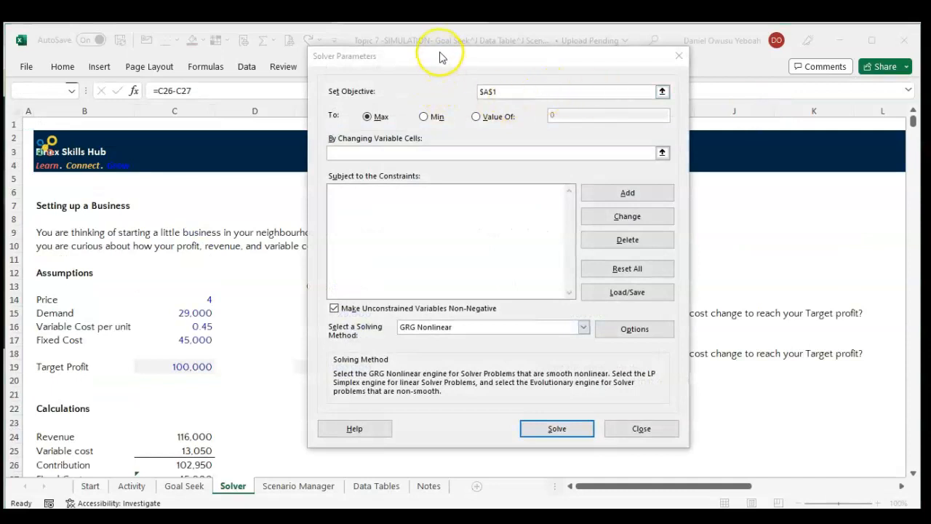
pyautogui.moveTo(439, 57); pyautogui.dragTo(515, 62)
pyautogui.scroll(-1, 290, 251)
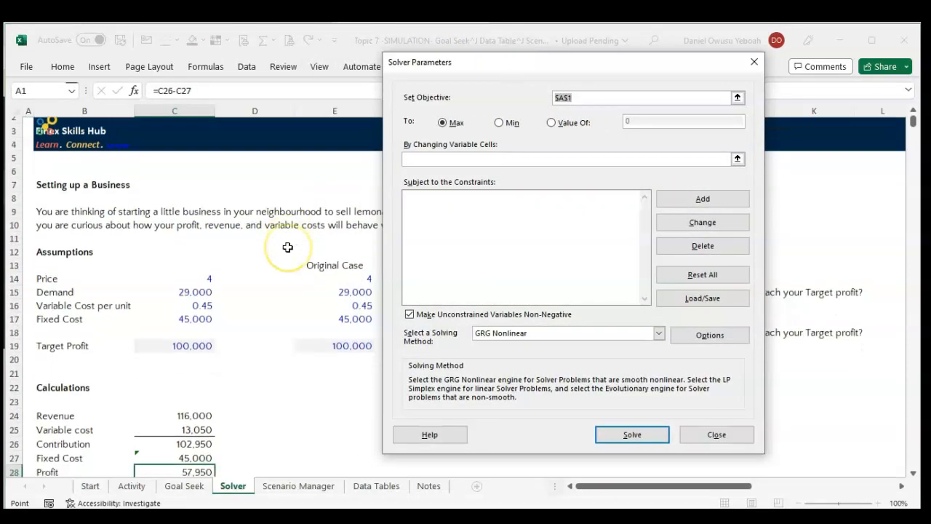
pyautogui.scroll(-3, 287, 247)
pyautogui.click(408, 157)
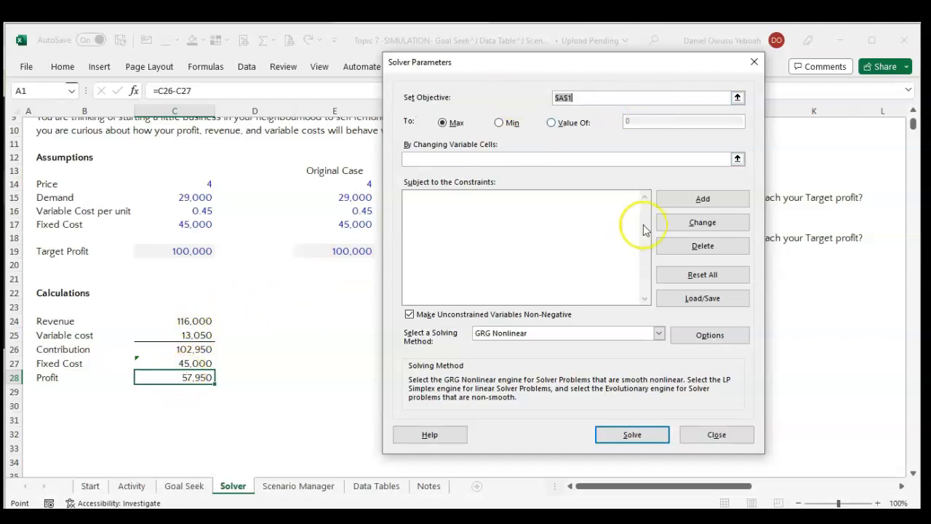
pyautogui.click(736, 98)
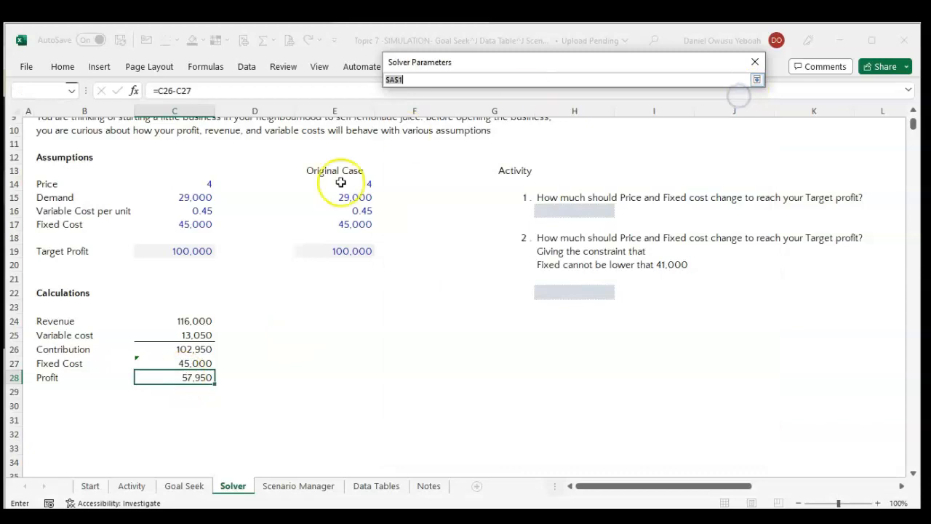
pyautogui.click(186, 374)
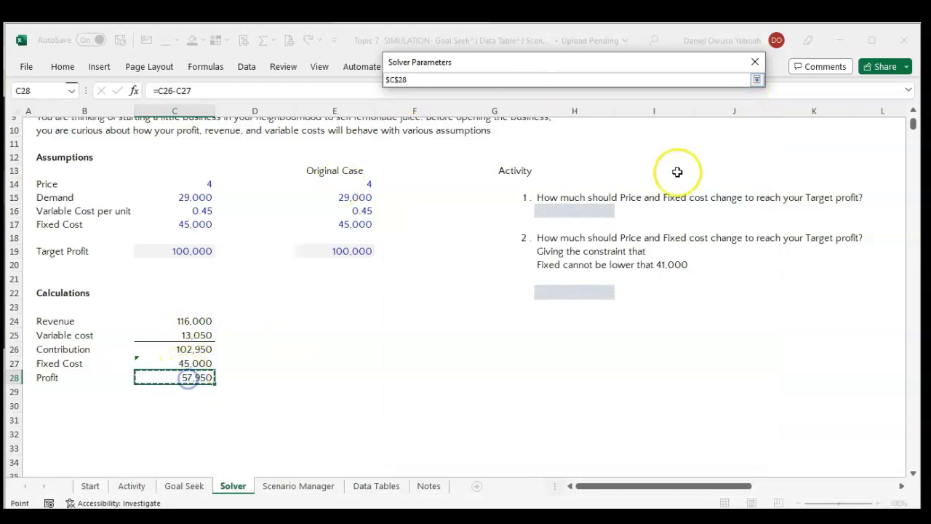
pyautogui.click(757, 79)
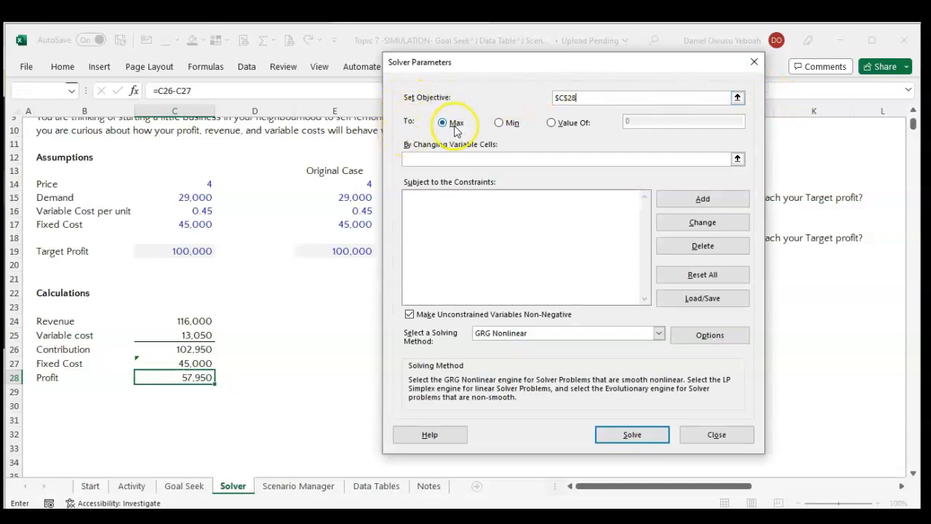
# Set the Solver objective to reach a specific value of 100000.
pyautogui.click(553, 122)
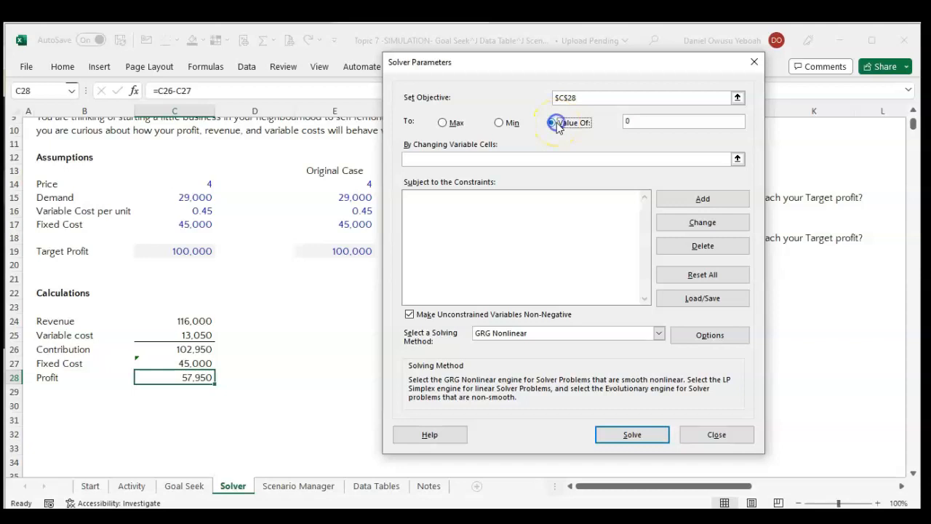
pyautogui.click(649, 120)
pyautogui.press('BackSpace')
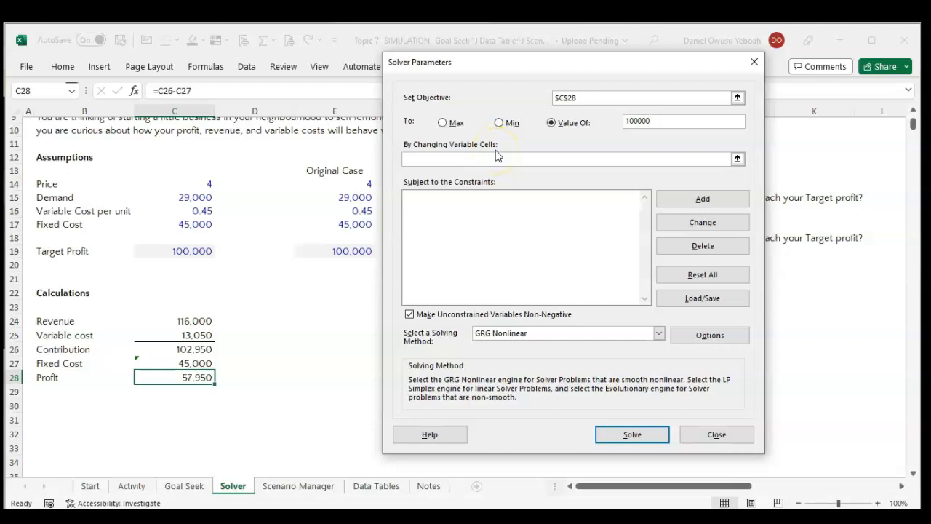
# Specify Price cell C14 and Fixed Cost cell C17 as the variable cells Solver may change.
pyautogui.click(737, 159)
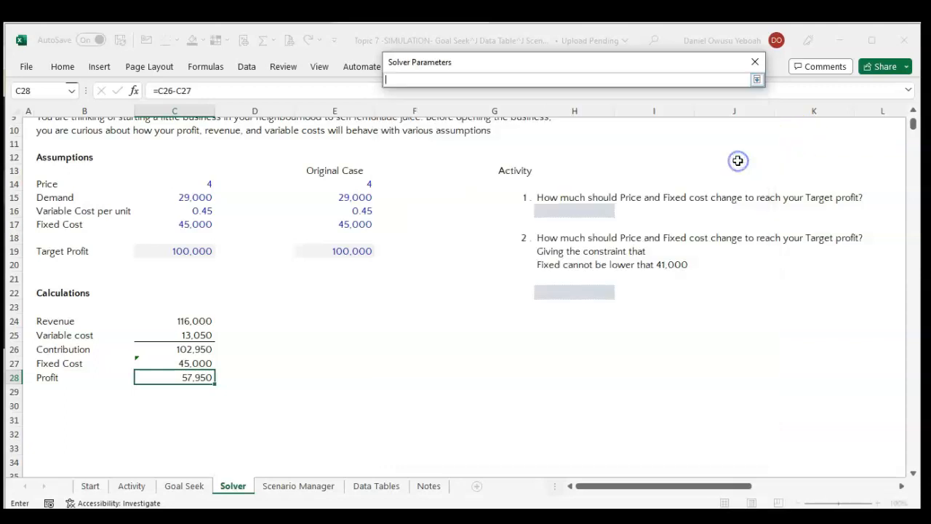
pyautogui.click(192, 184)
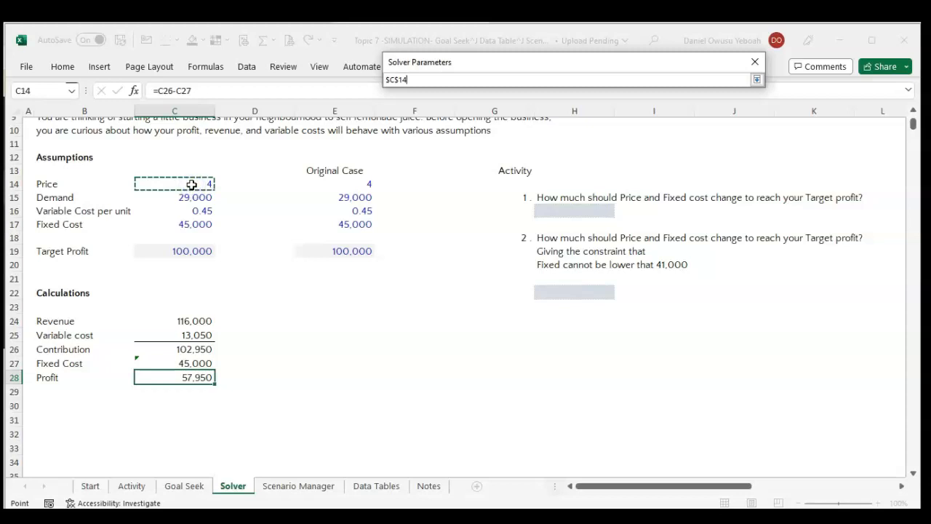
pyautogui.write(',')
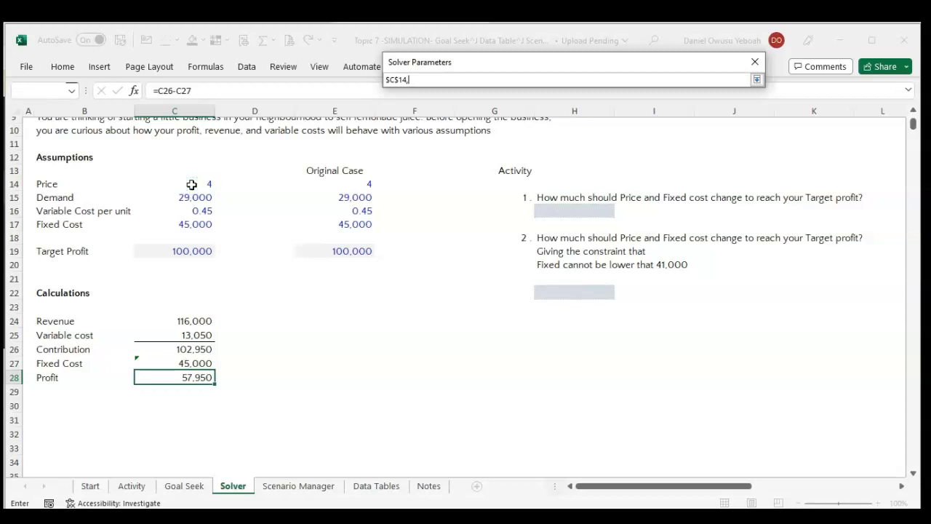
pyautogui.click(184, 224)
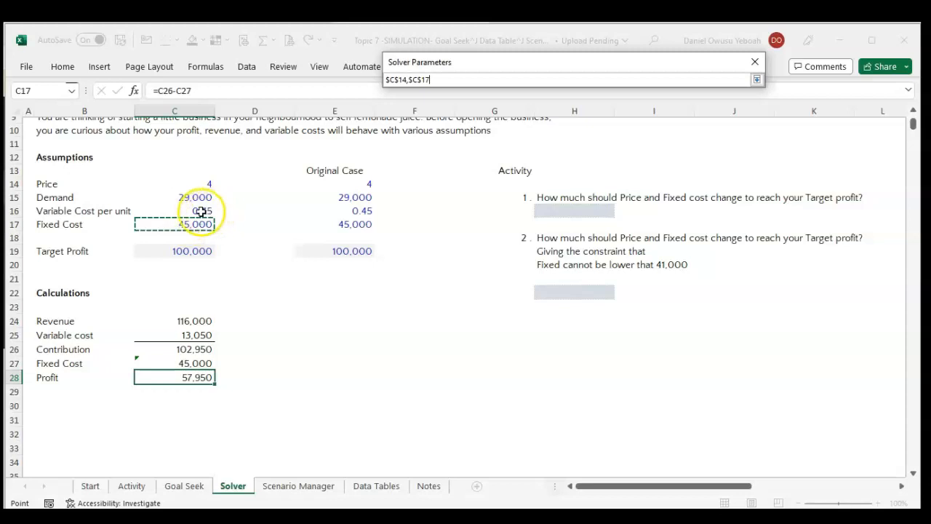
# Try adding Variable Cost per unit cell C16 to Solver's variable cells, and remove it again.
pyautogui.keyDown('ctrl'); pyautogui.click(197, 211); pyautogui.keyUp('ctrl')
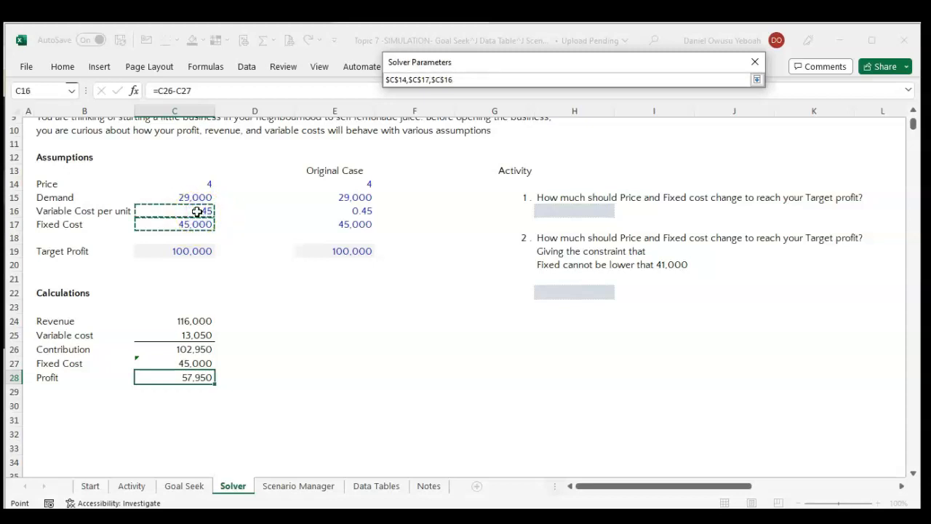
pyautogui.press('BackSpace')
pyautogui.press('BackSpace')
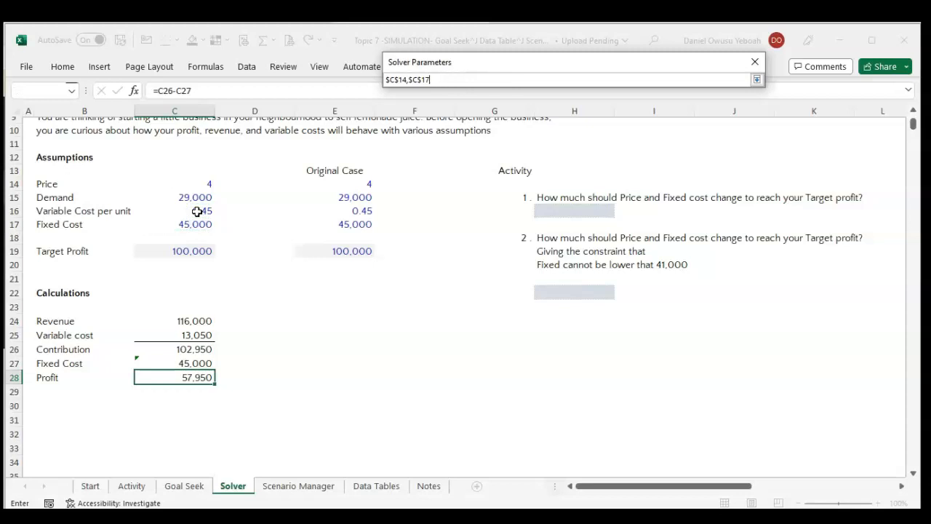
# Solve for the price and fixed cost that reach the profit objective, and keep the Solver solution.
pyautogui.click(757, 80)
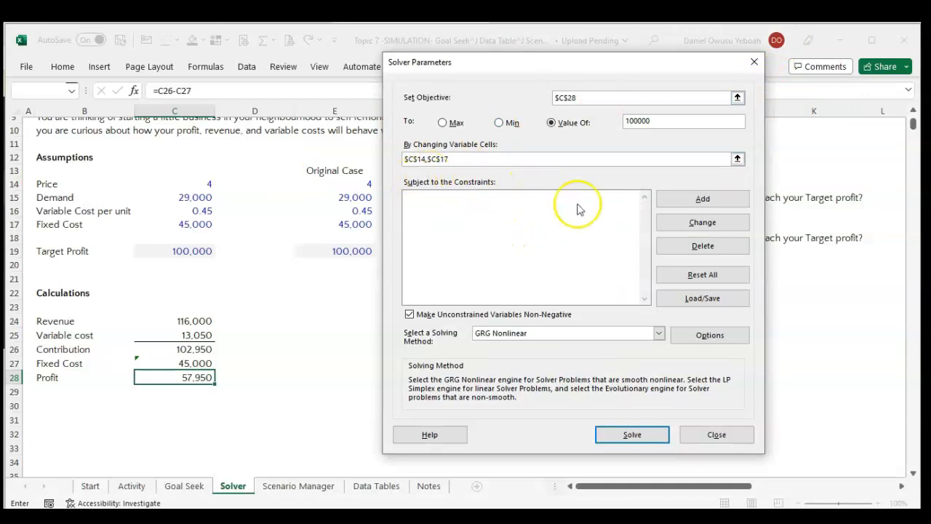
pyautogui.click(442, 203)
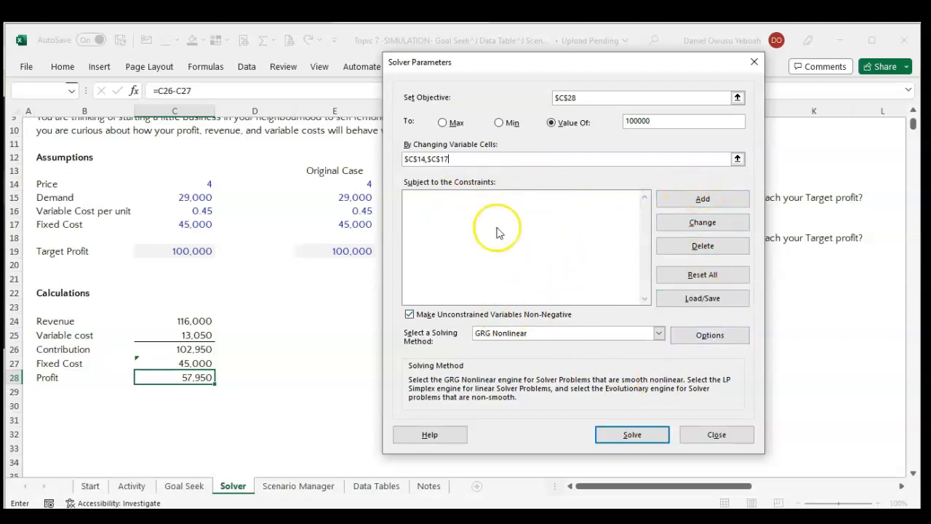
pyautogui.click(644, 435)
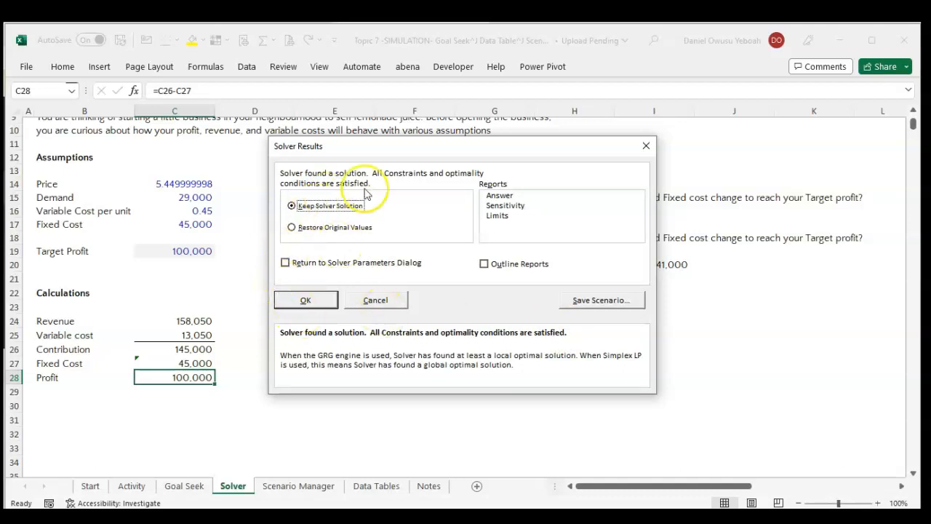
pyautogui.moveTo(386, 151); pyautogui.dragTo(558, 143)
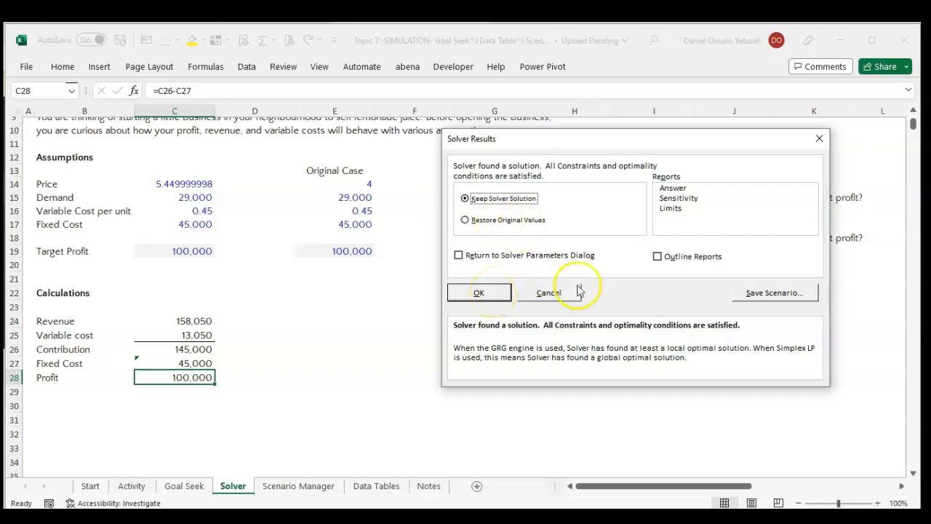
pyautogui.click(465, 219)
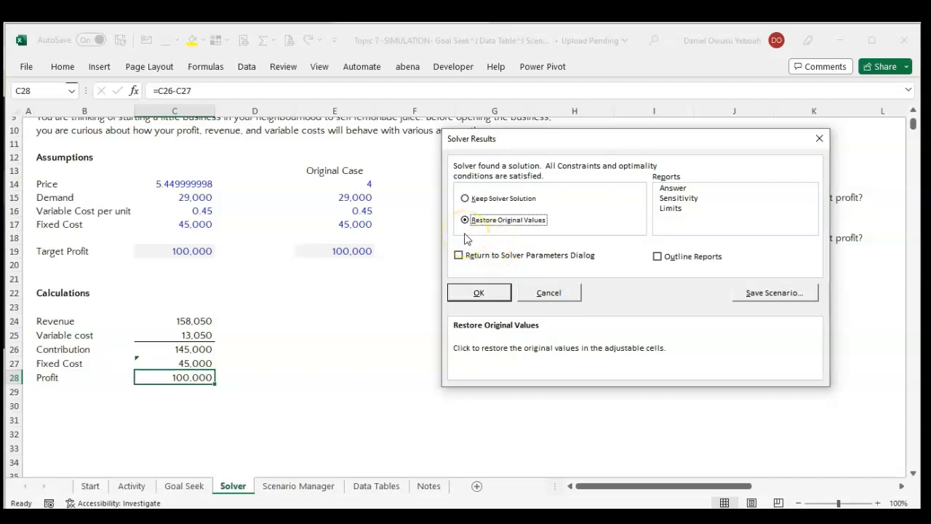
pyautogui.click(465, 198)
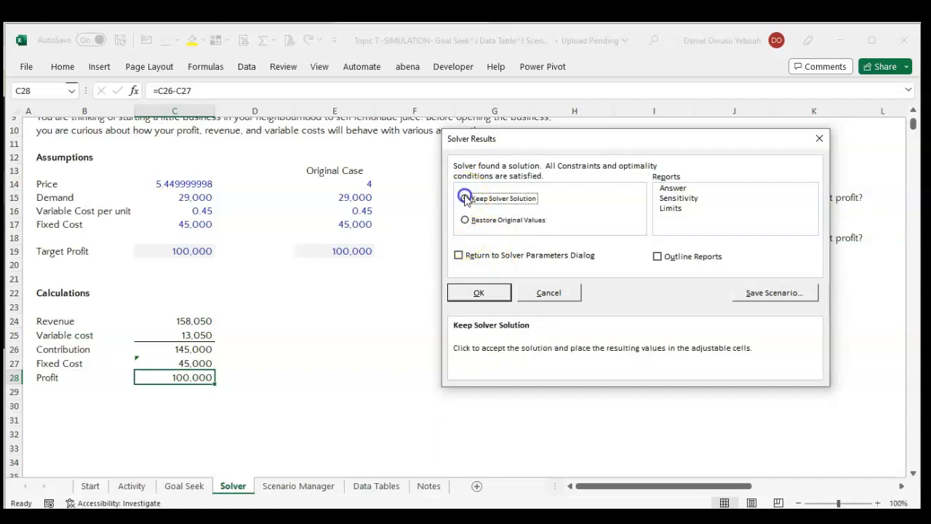
pyautogui.click(481, 290)
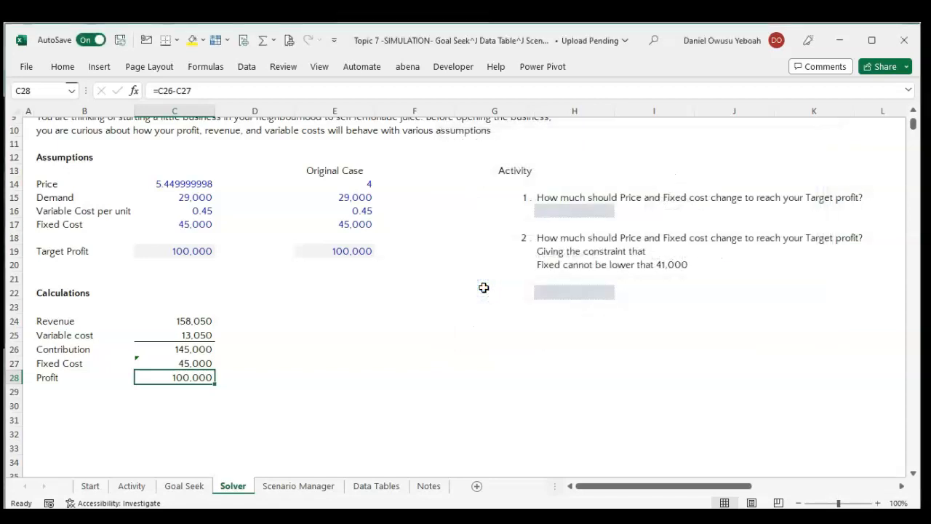
# Reset Price cell C14 to its original value of 4.
pyautogui.click(191, 184)
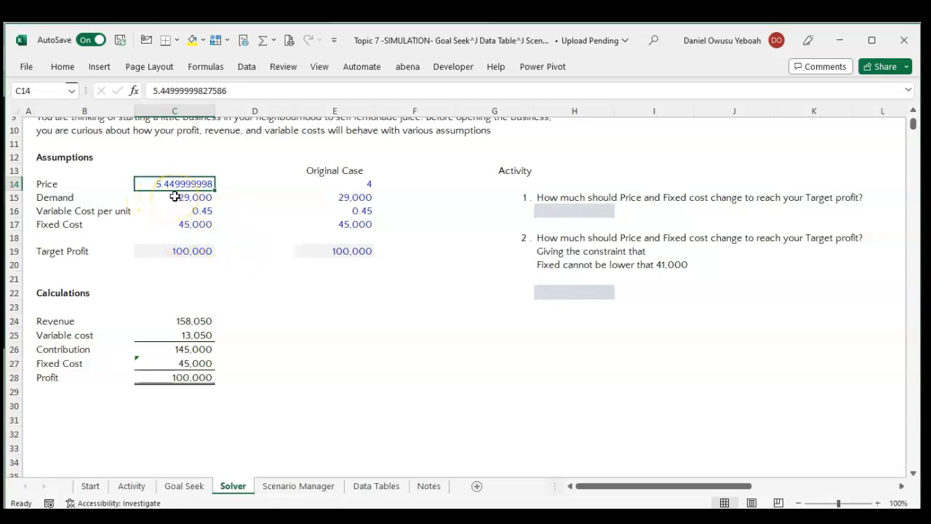
pyautogui.write('4')
pyautogui.click(175, 195)
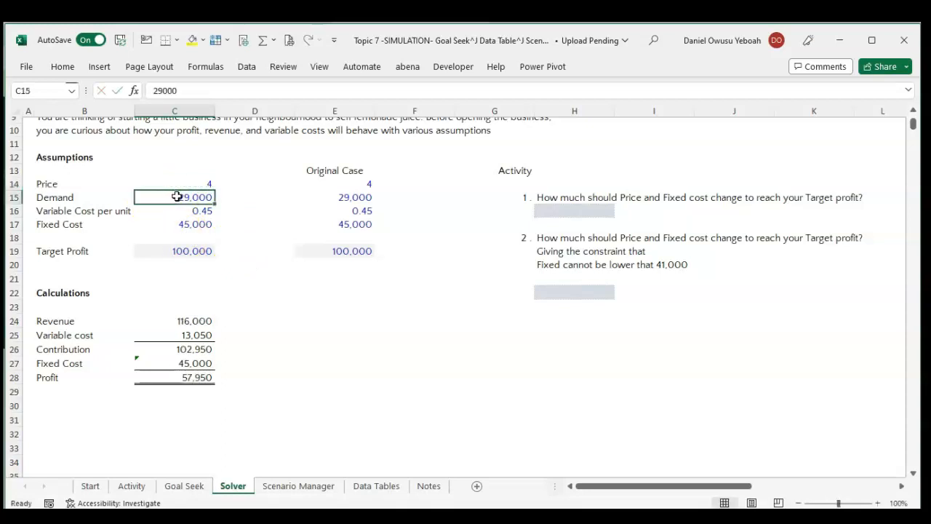
pyautogui.click(182, 185)
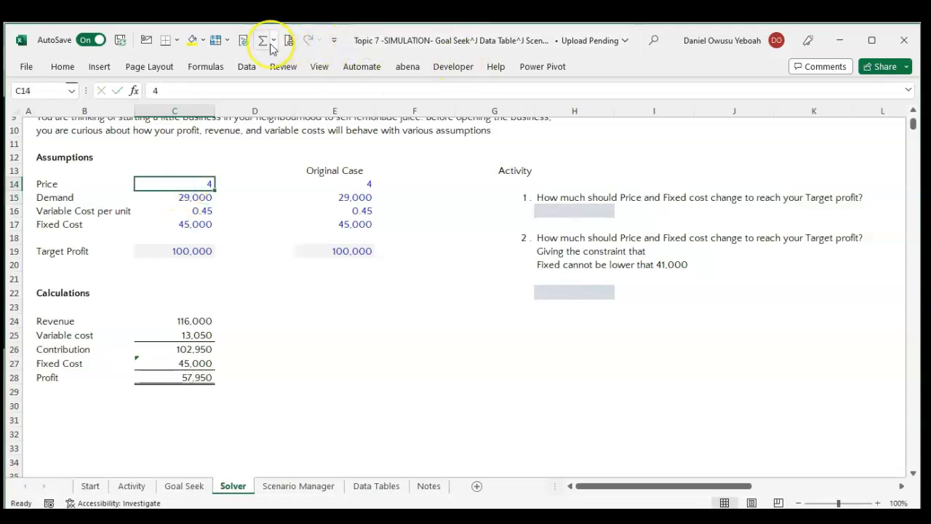
# Add a Solver constraint limiting Price cell C14 to at most 5.10, then solve and keep the solution.
pyautogui.click(251, 67)
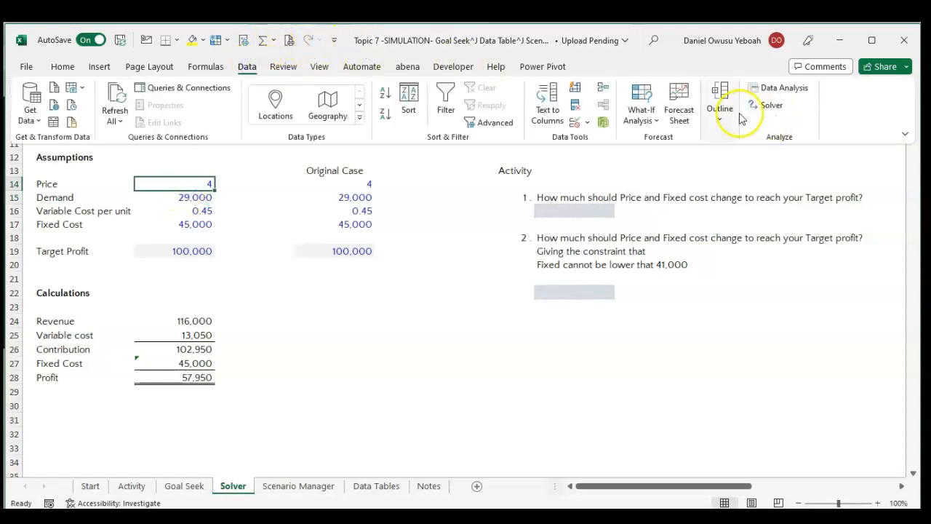
pyautogui.click(770, 106)
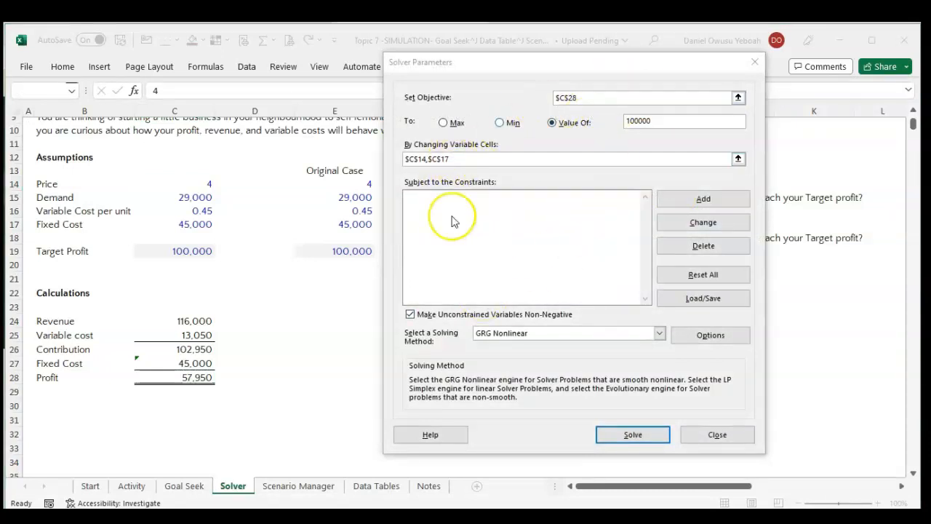
pyautogui.click(691, 200)
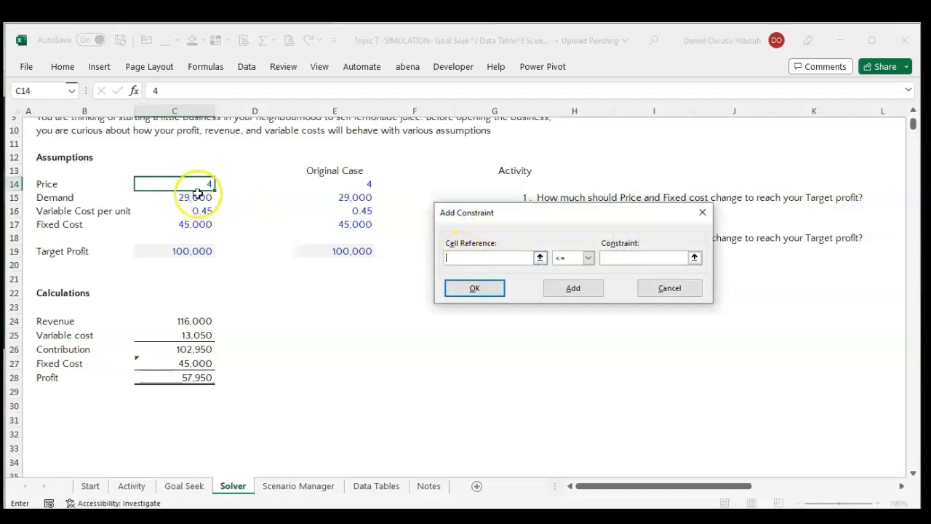
pyautogui.click(540, 258)
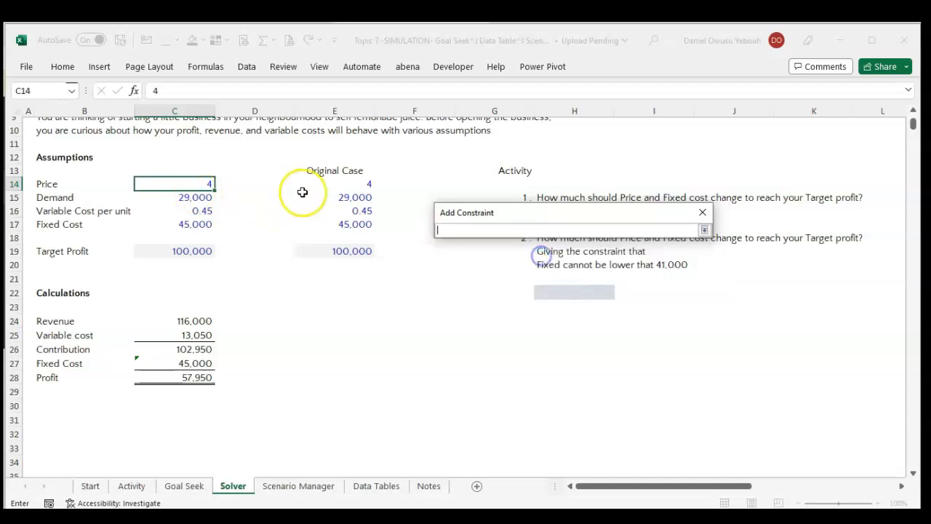
pyautogui.click(190, 183)
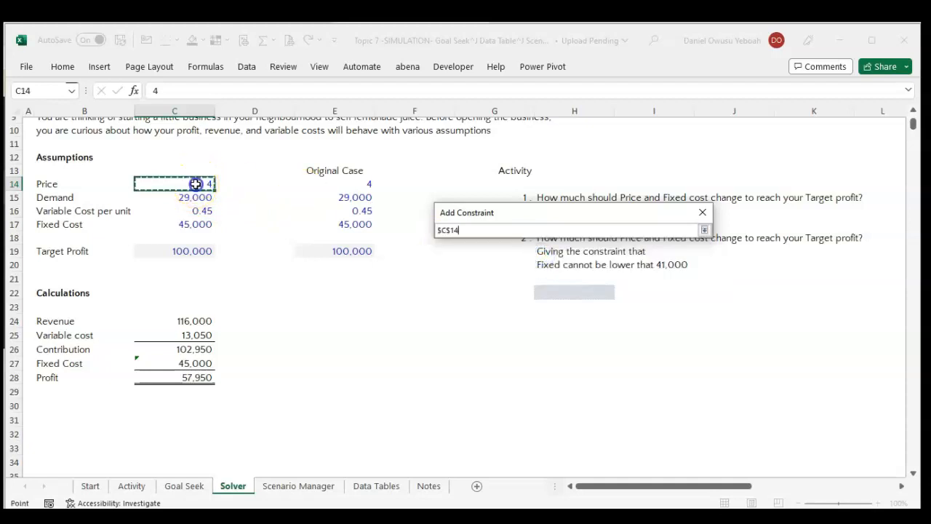
pyautogui.click(704, 230)
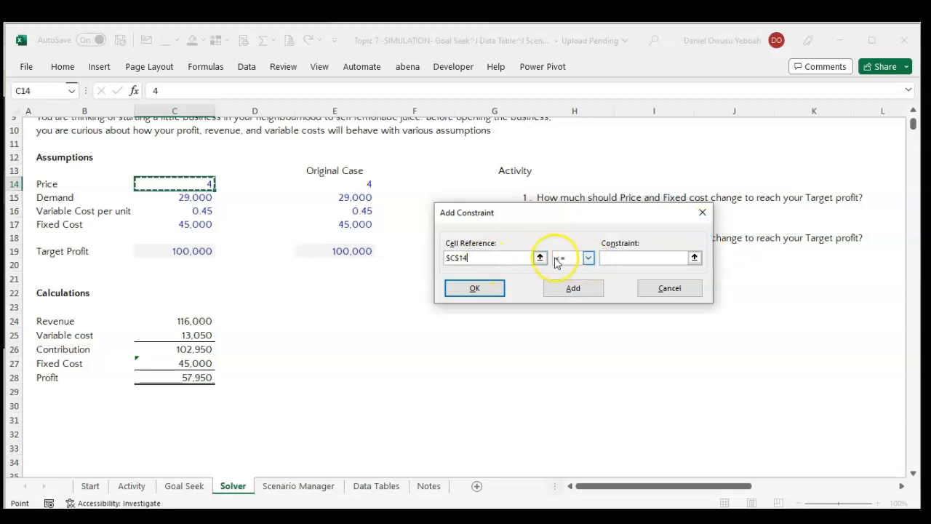
pyautogui.click(629, 266)
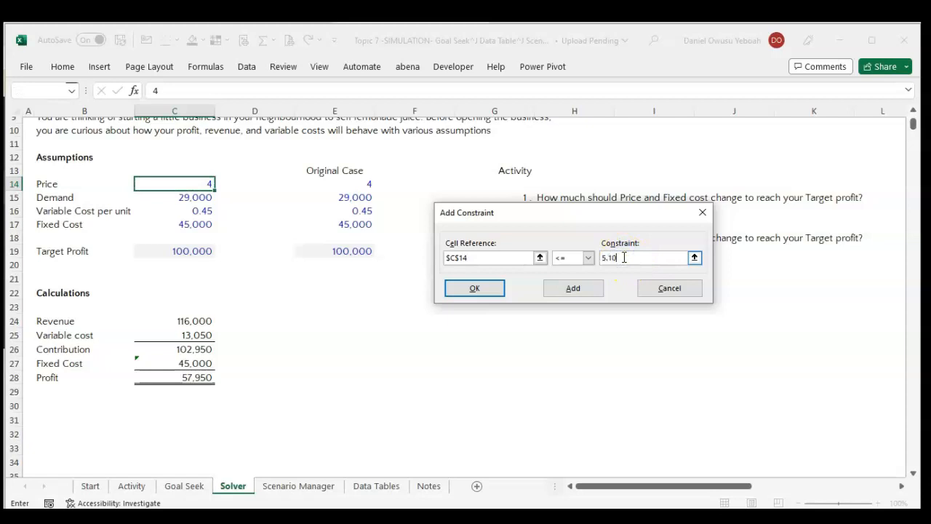
pyautogui.click(493, 286)
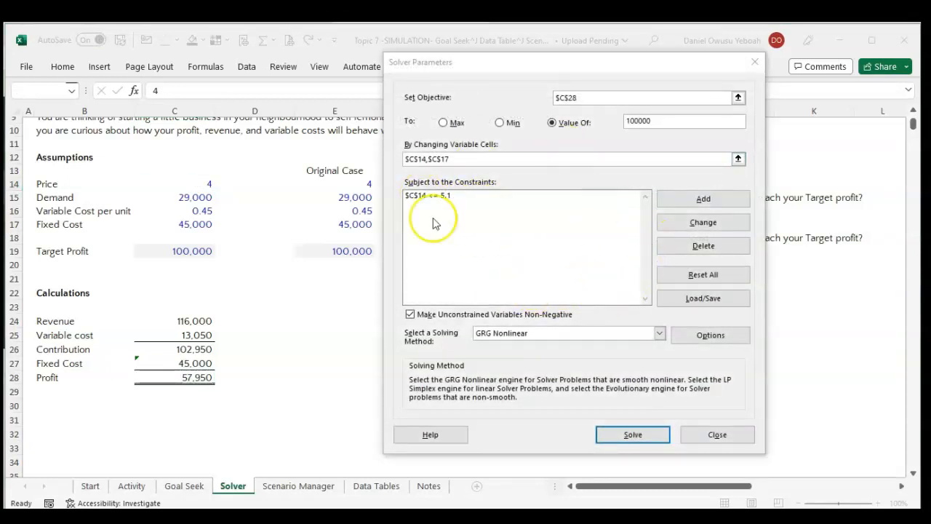
pyautogui.click(633, 435)
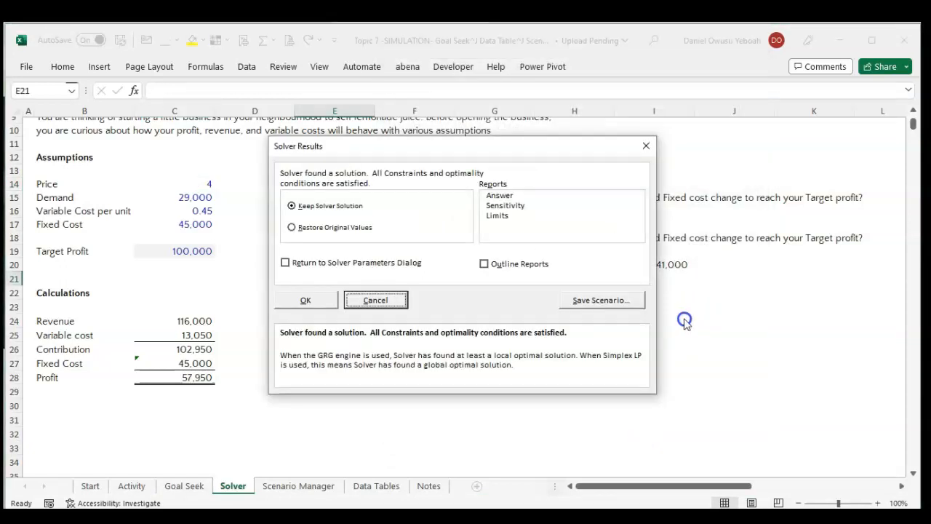
pyautogui.click(309, 300)
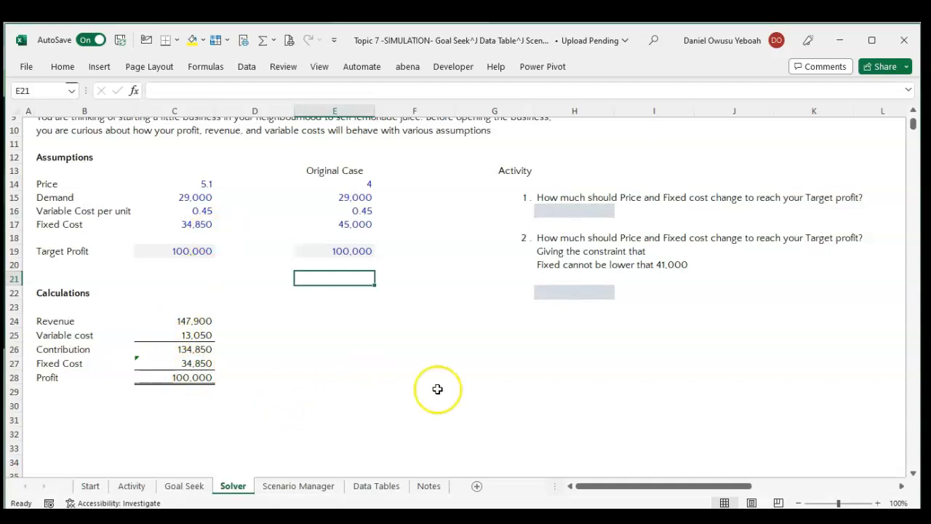
# Record the price answer for activity question 1 in cell H16 as "price - 5.1".
pyautogui.click(552, 217)
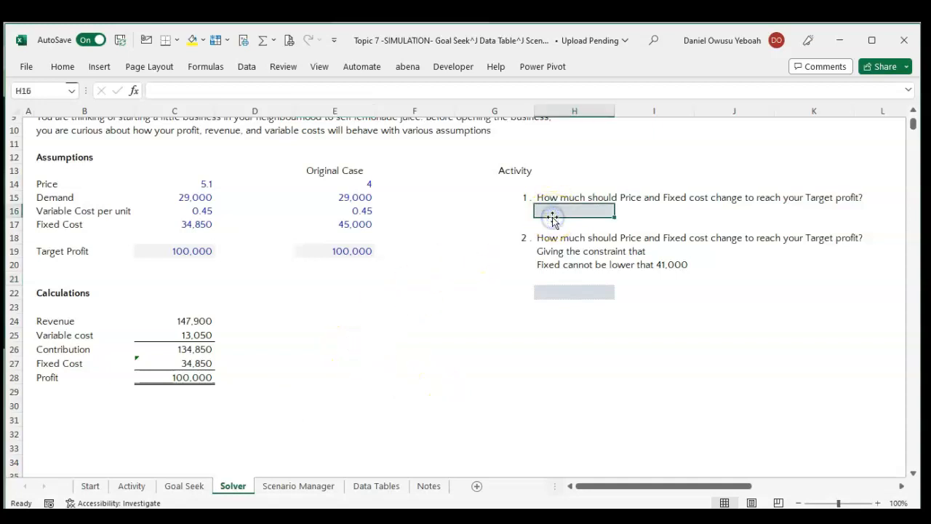
pyautogui.write('price')
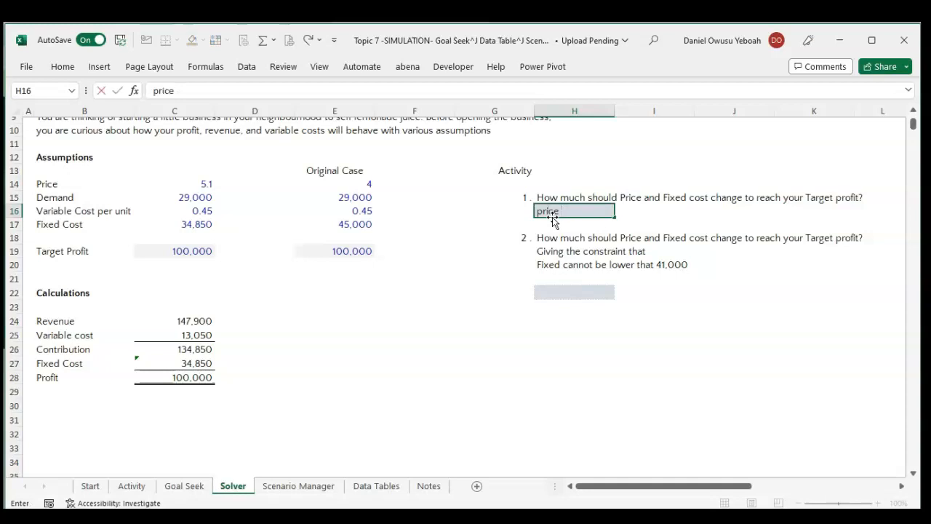
pyautogui.write(' - 5.1')
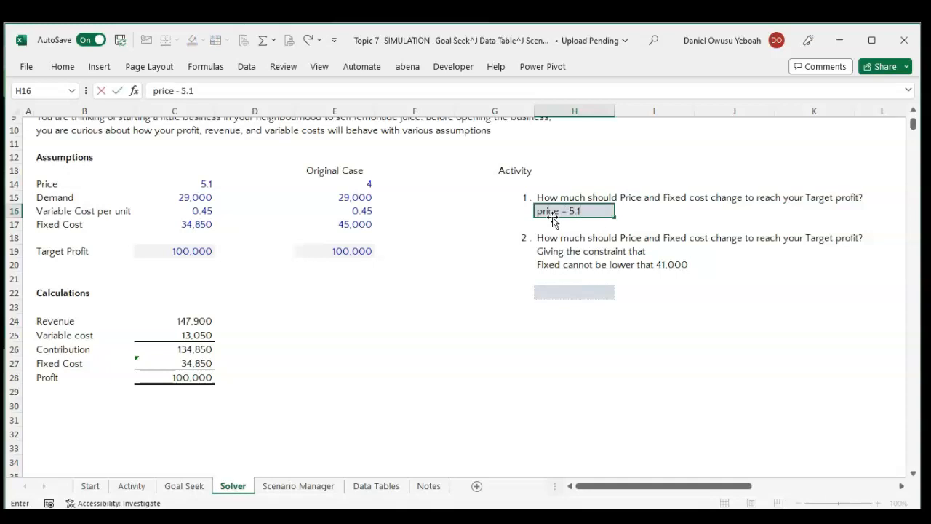
# Record the fixed cost answer beside it in cell I16 as "FC - 34850".
pyautogui.click(629, 207)
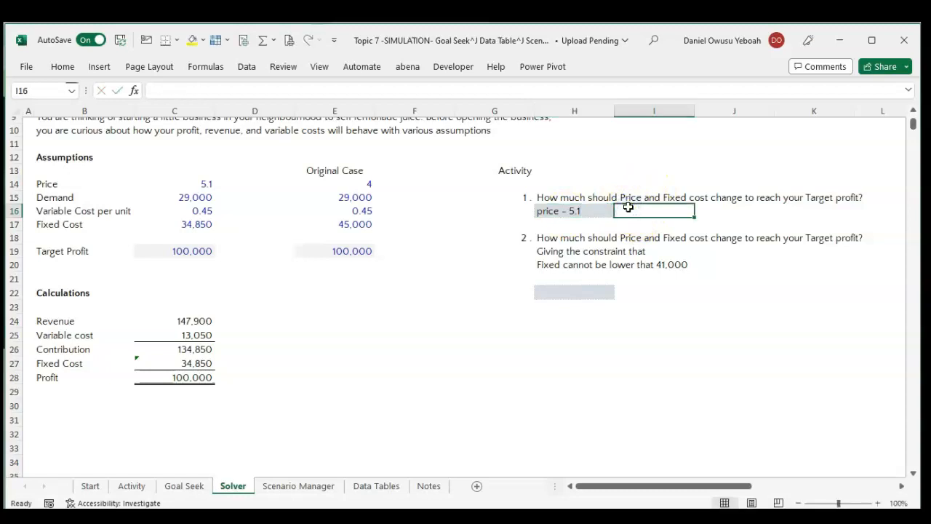
pyautogui.write('F')
pyautogui.press('BackSpace')
pyautogui.write('FC')
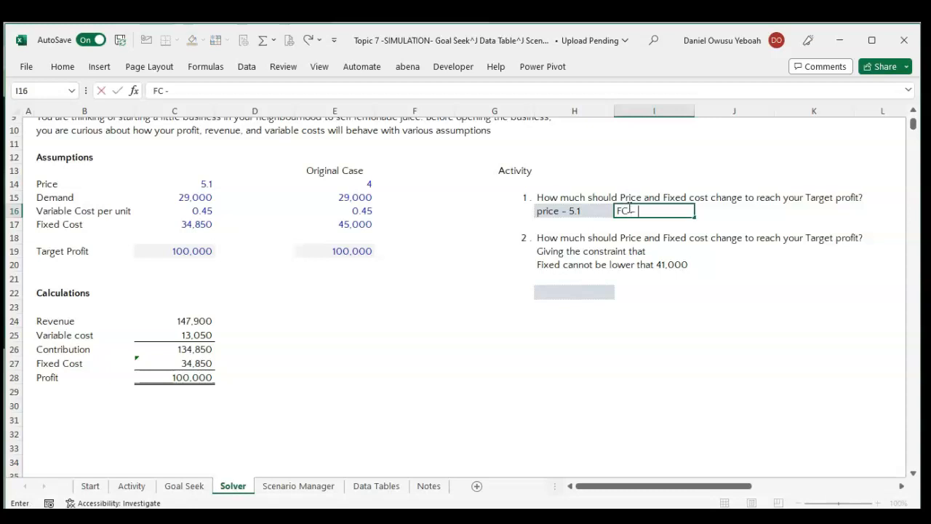
pyautogui.write(' - 34850')
pyautogui.press('Return')
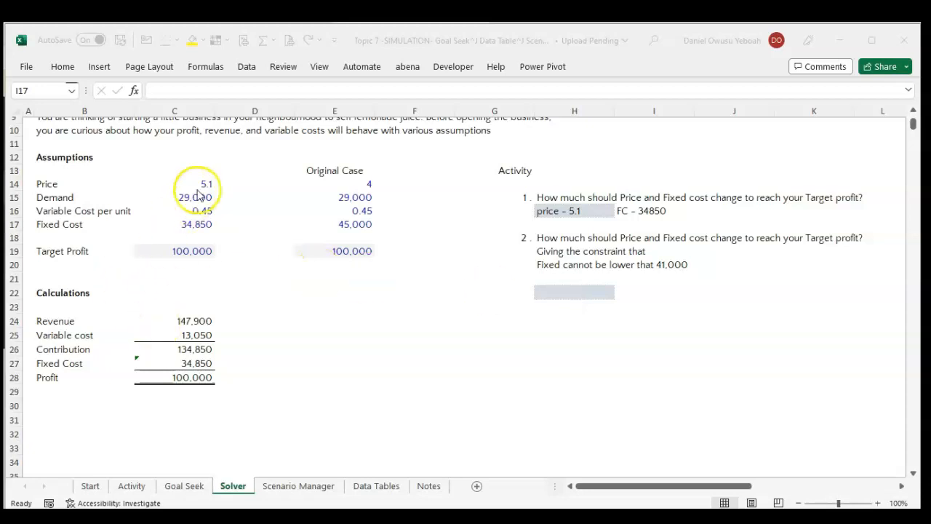
# Reopen Solver to review the objective, variable cells and existing price constraint, and close it without solving.
pyautogui.click(247, 67)
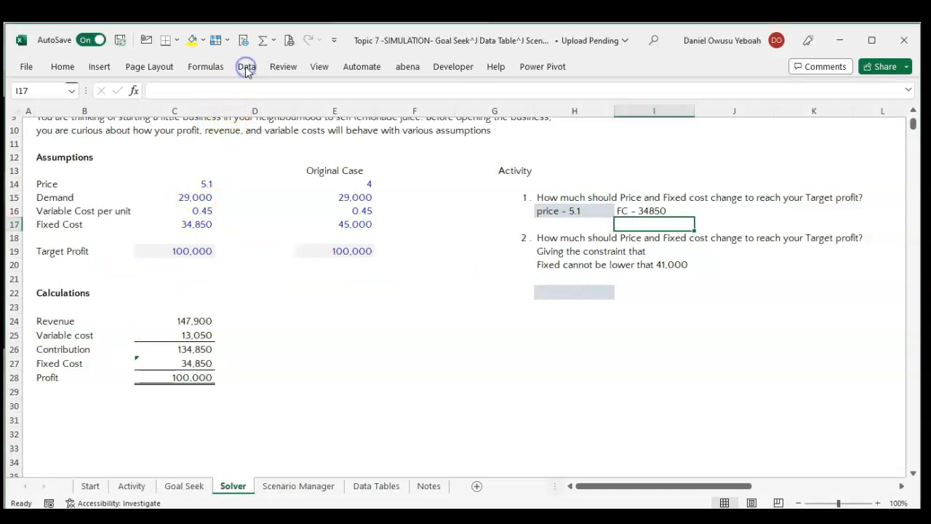
pyautogui.click(246, 67)
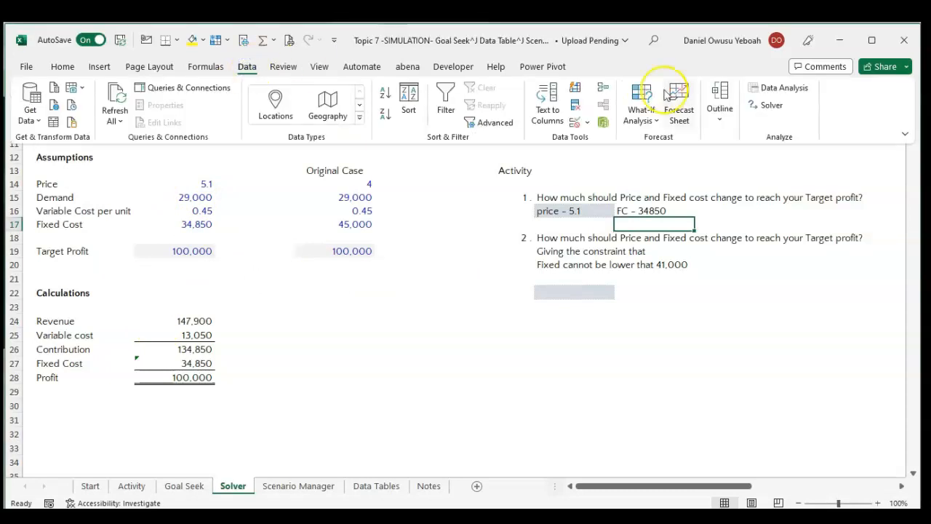
pyautogui.click(760, 110)
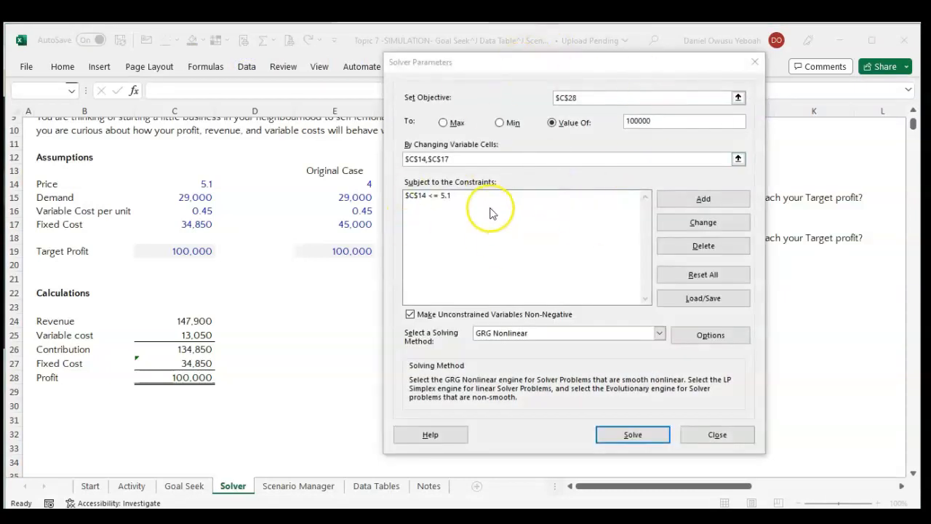
pyautogui.click(727, 97)
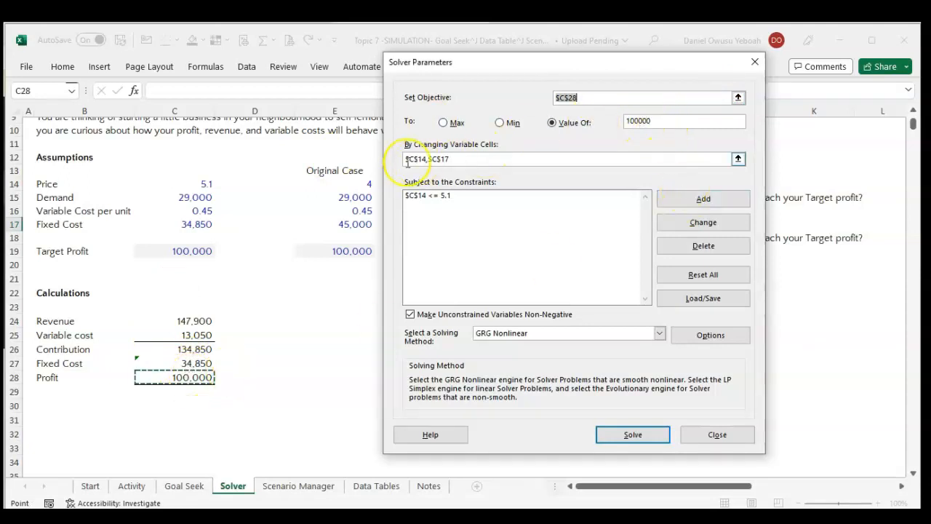
pyautogui.click(454, 159)
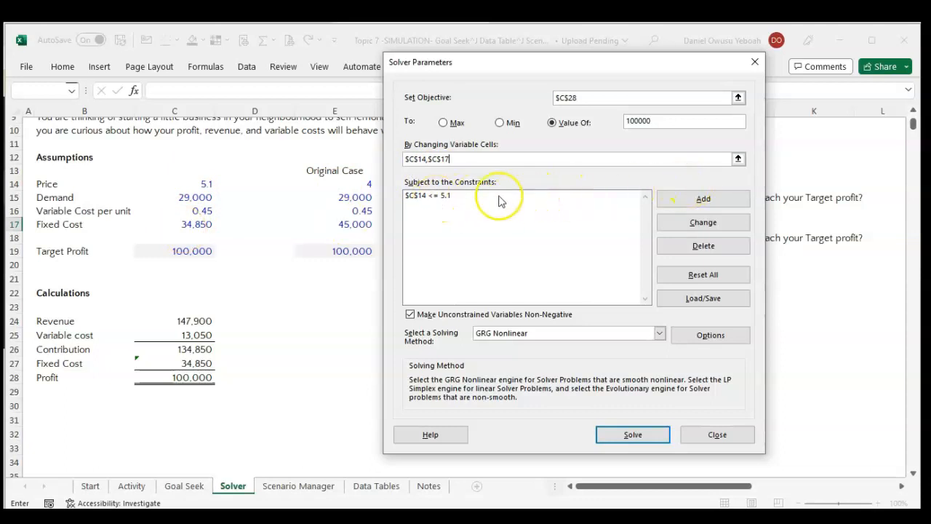
pyautogui.click(445, 198)
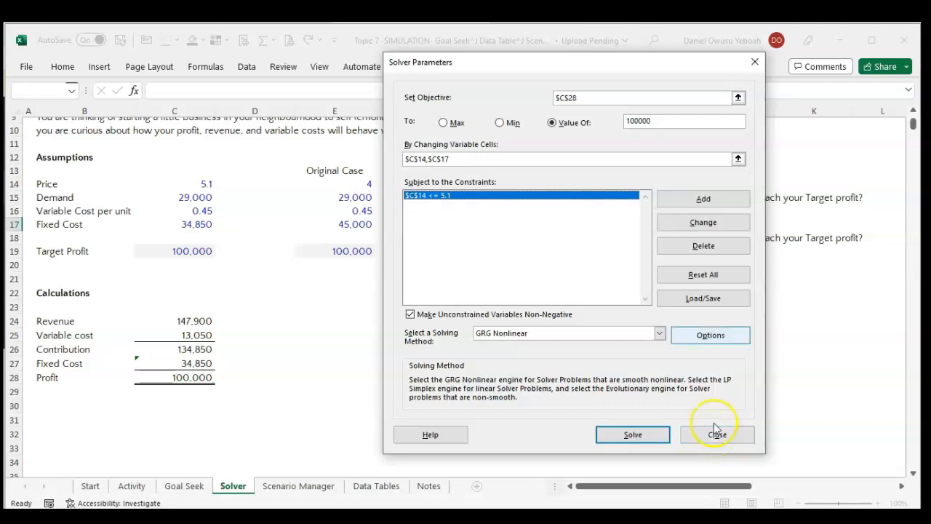
pyautogui.click(737, 434)
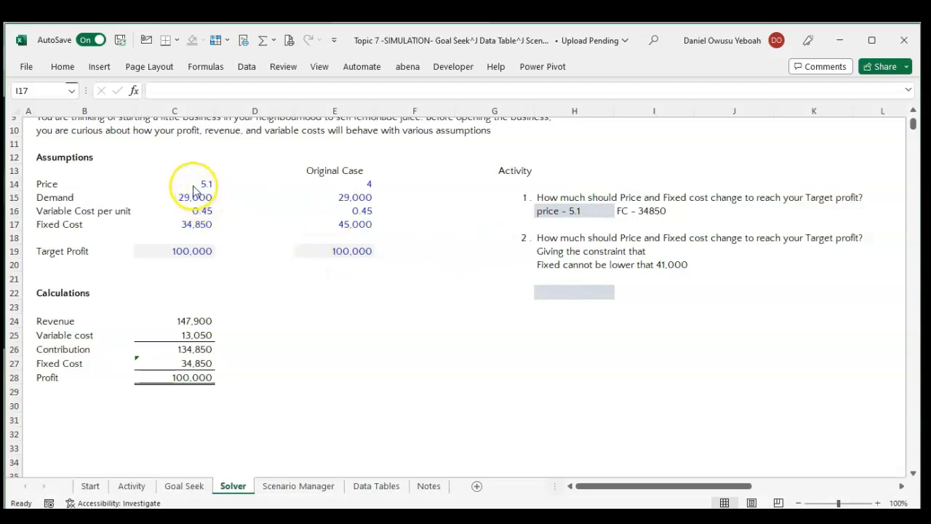
# Restore the original assumptions by setting Price in C14 to 4 and Fixed Cost in C17 to 45,000.
pyautogui.click(205, 184)
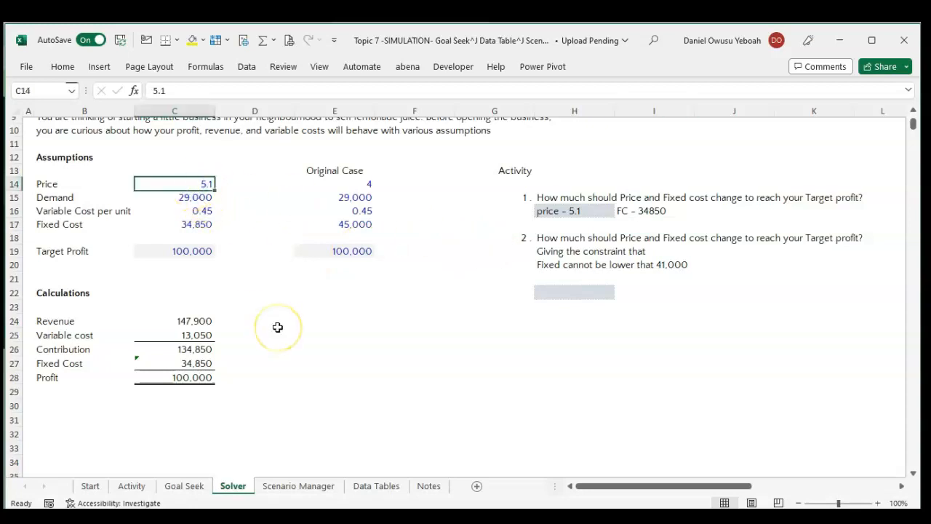
pyautogui.write('4')
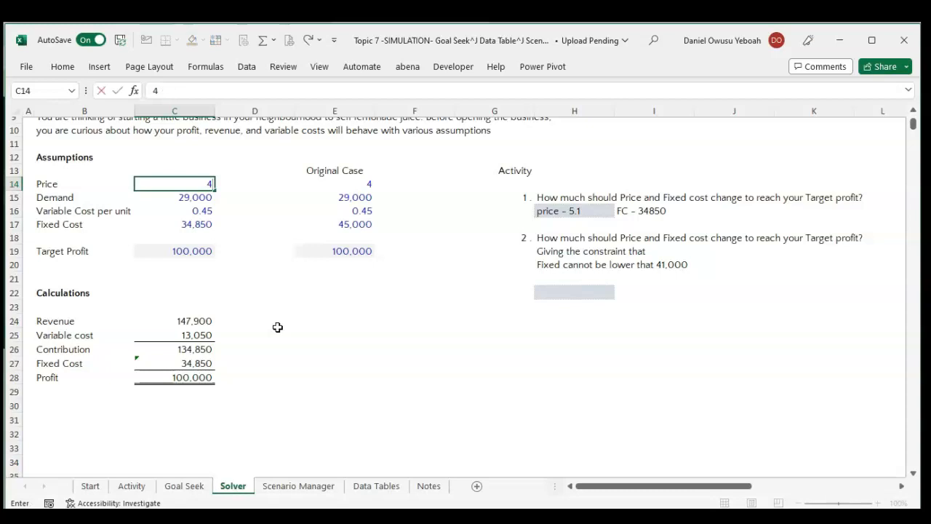
pyautogui.press('Return')
pyautogui.click(389, 367)
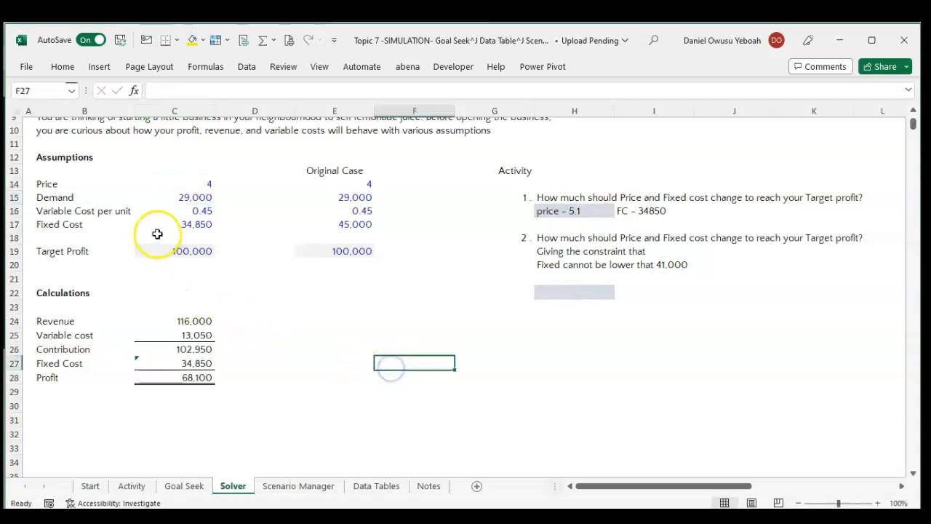
pyautogui.click(173, 226)
pyautogui.doubleClick(173, 226)
pyautogui.write('450')
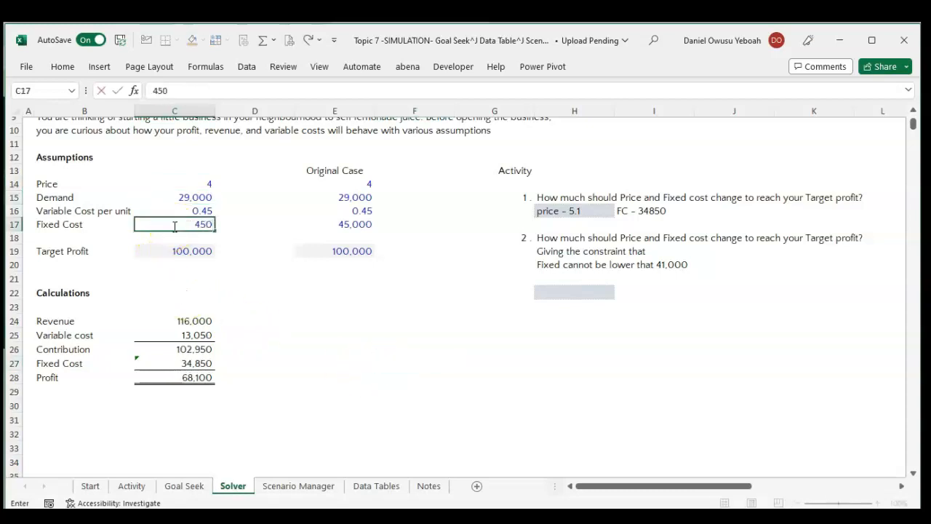
pyautogui.press('Return')
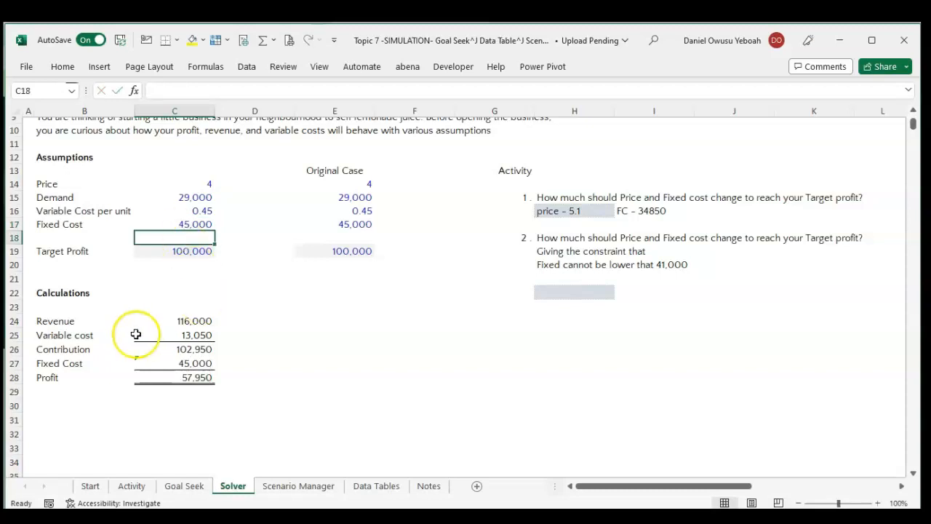
pyautogui.click(294, 322)
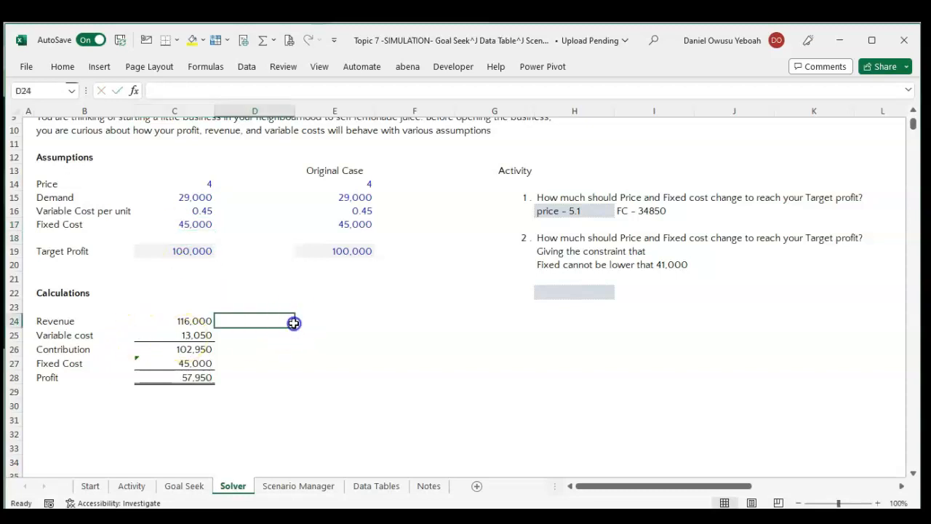
# Reopen Solver and delete the existing constraint on the Price cell C14.
pyautogui.click(246, 67)
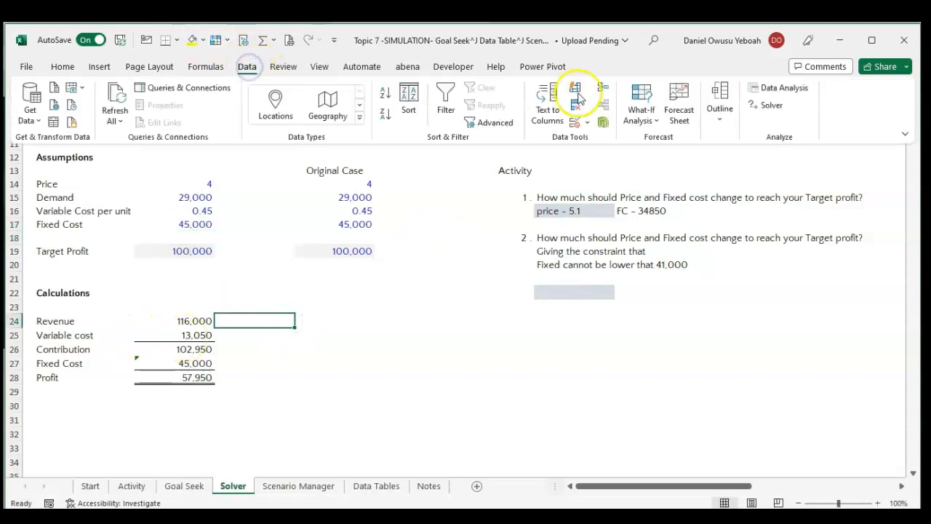
pyautogui.click(773, 105)
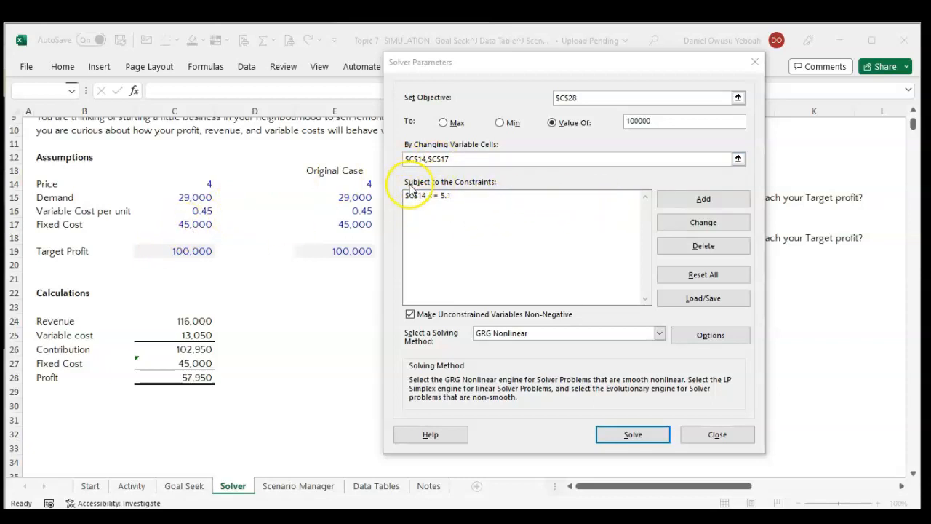
pyautogui.click(439, 198)
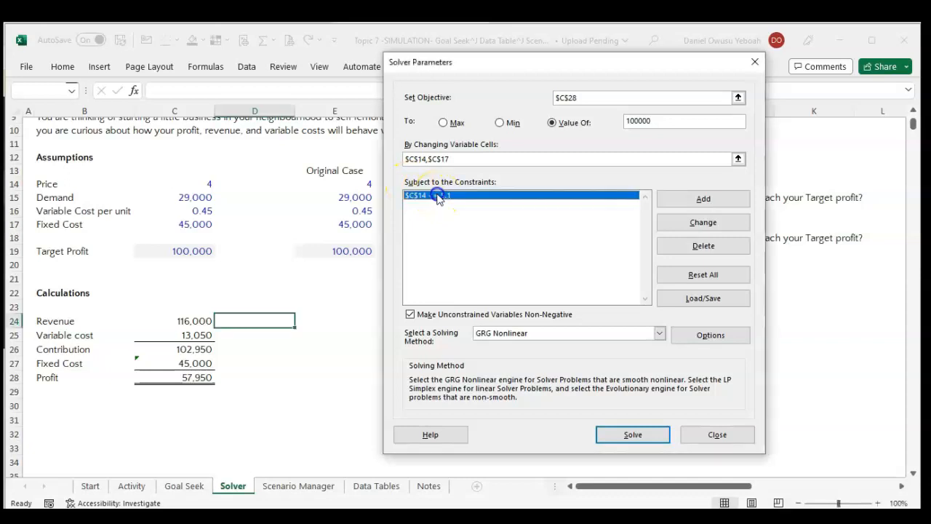
pyautogui.click(697, 247)
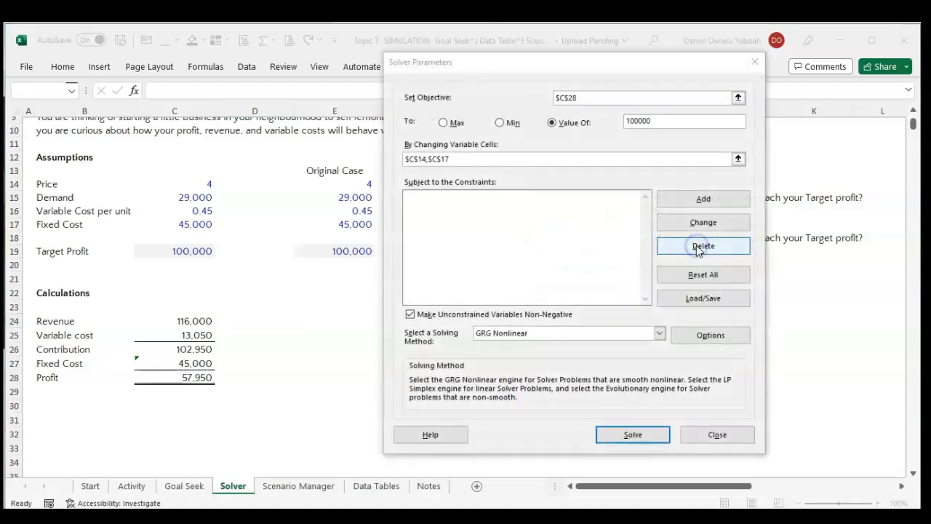
# Add a Solver constraint limiting Fixed Cost cell C17 to <= 41000, then solve and keep the solution.
pyautogui.click(702, 207)
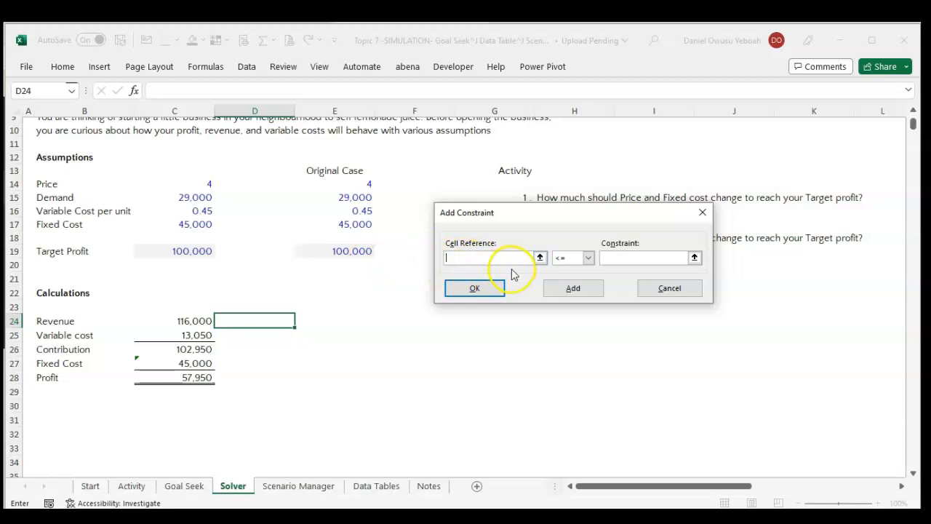
pyautogui.click(191, 225)
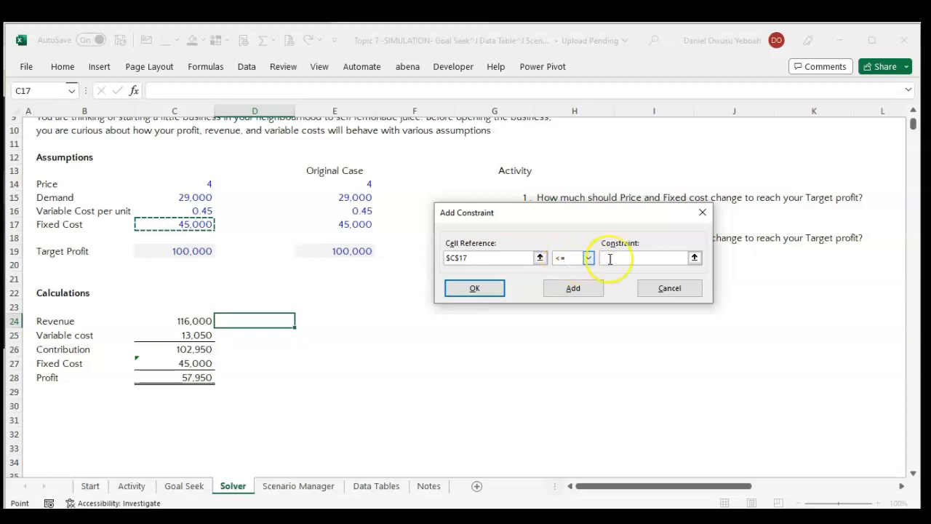
pyautogui.click(642, 256)
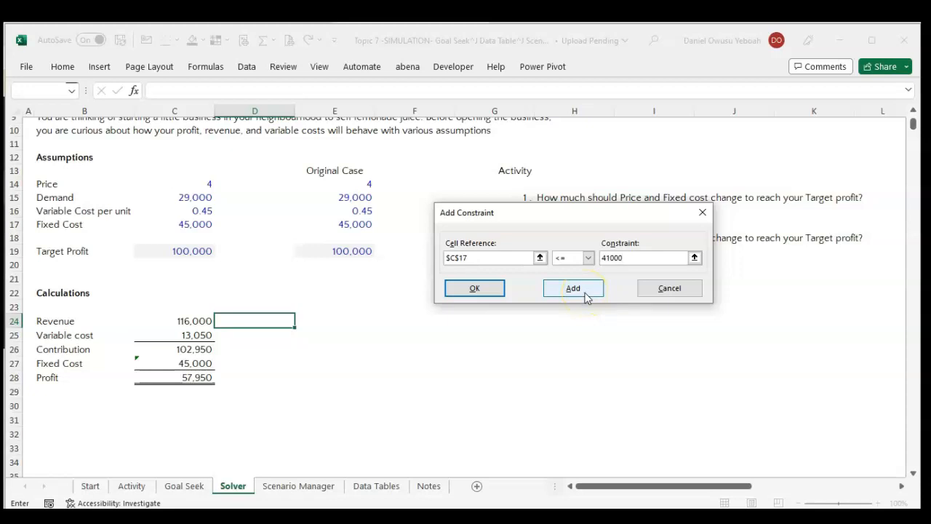
pyautogui.click(486, 291)
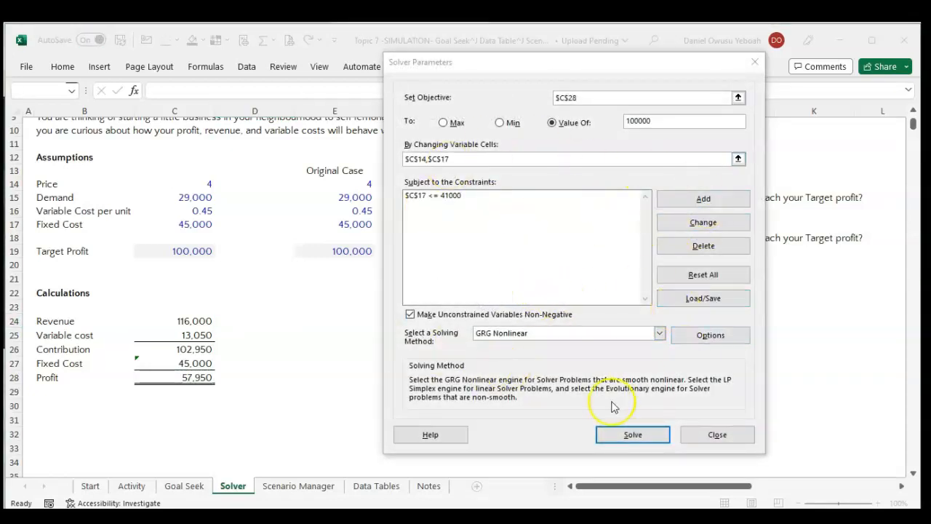
pyautogui.click(645, 436)
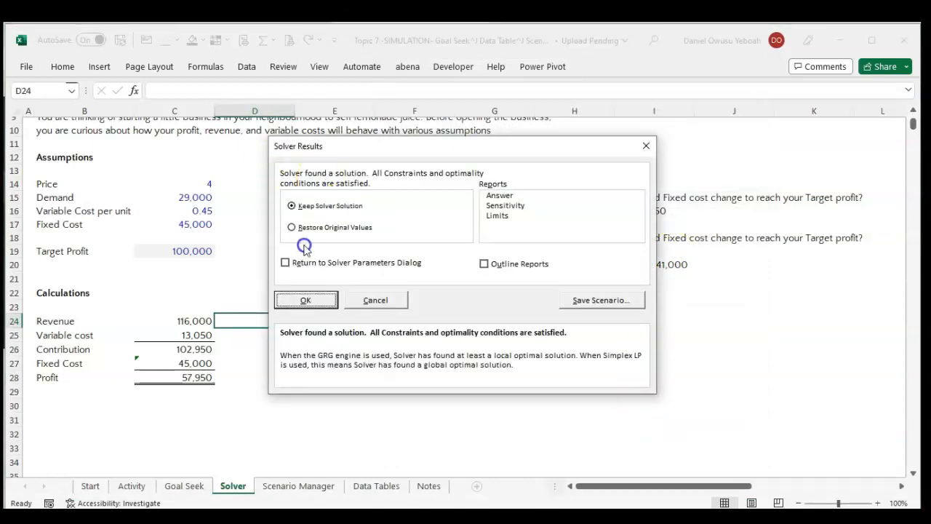
pyautogui.click(308, 301)
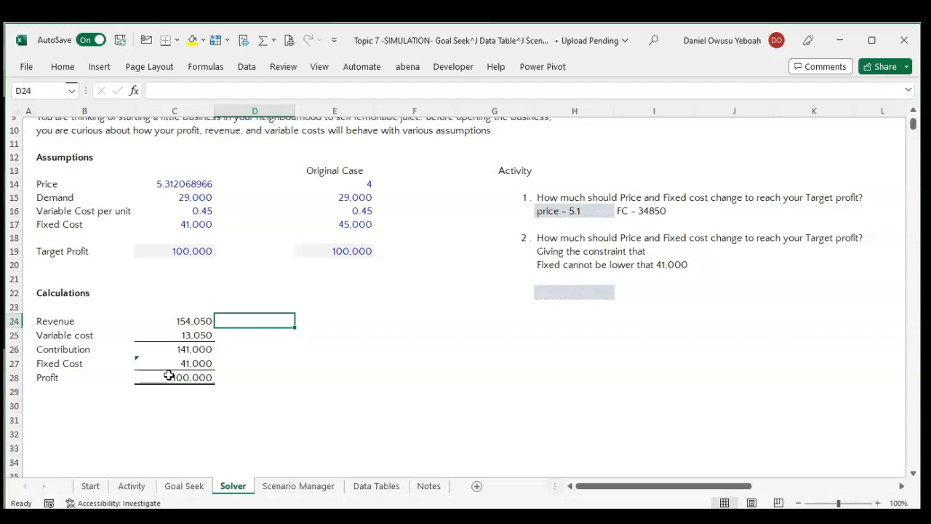
# On the Scenario Manager sheet, start a new what-if scenario named "Base Case".
pyautogui.click(302, 488)
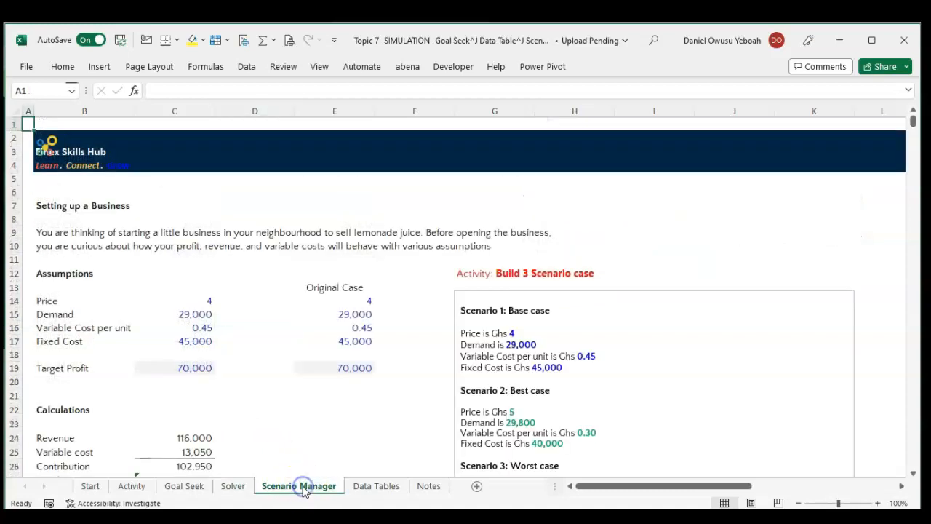
pyautogui.scroll(-2, 354, 359)
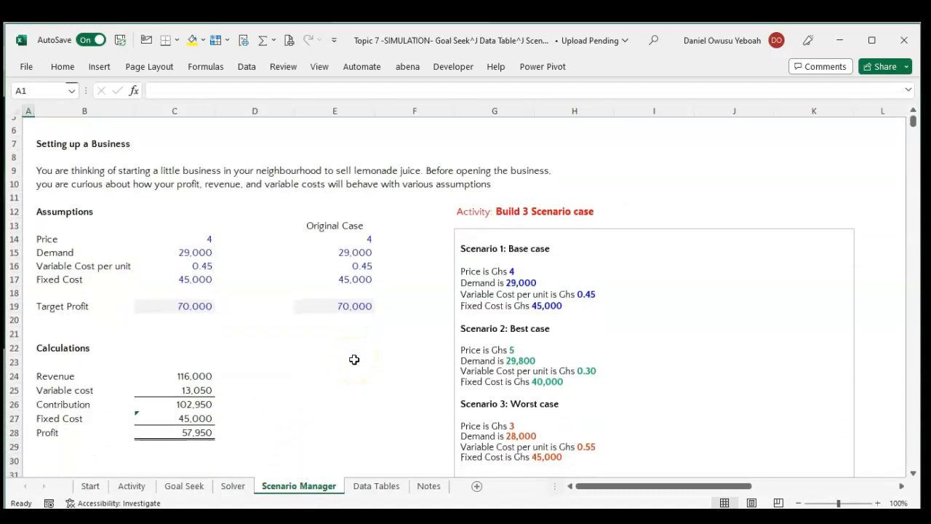
pyautogui.scroll(-1, 354, 359)
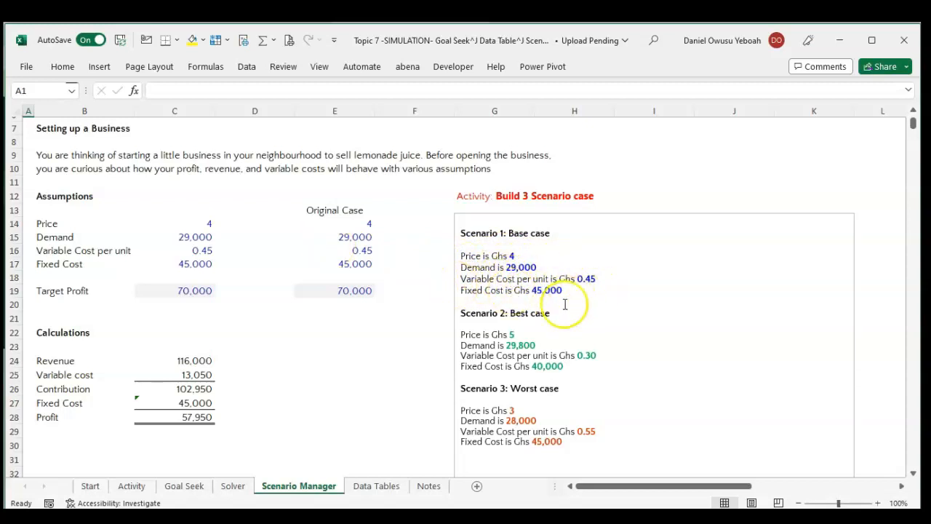
pyautogui.scroll(-1, 528, 320)
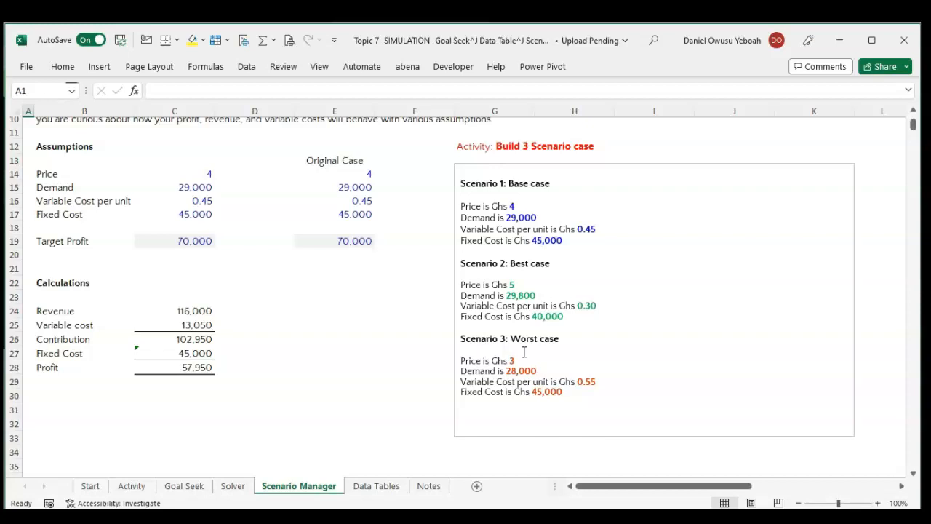
pyautogui.click(504, 354)
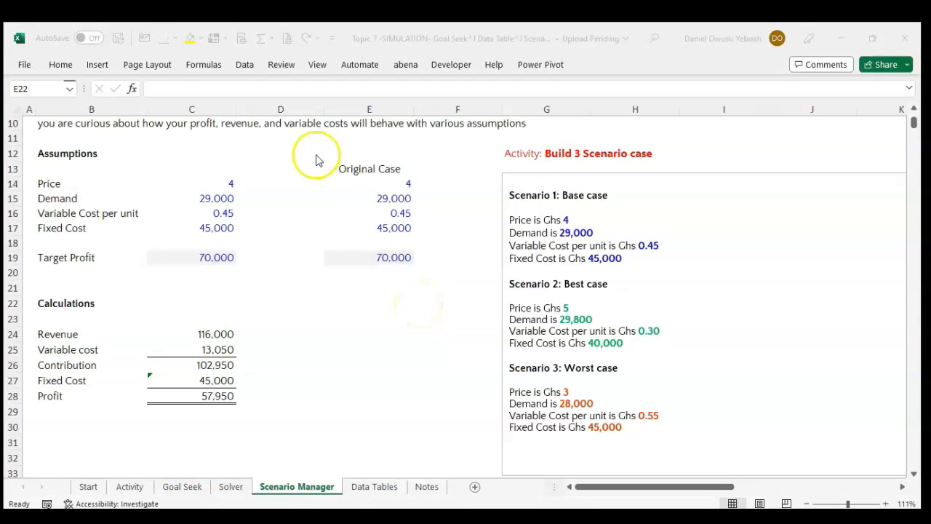
pyautogui.click(242, 71)
pyautogui.click(243, 69)
pyautogui.click(649, 103)
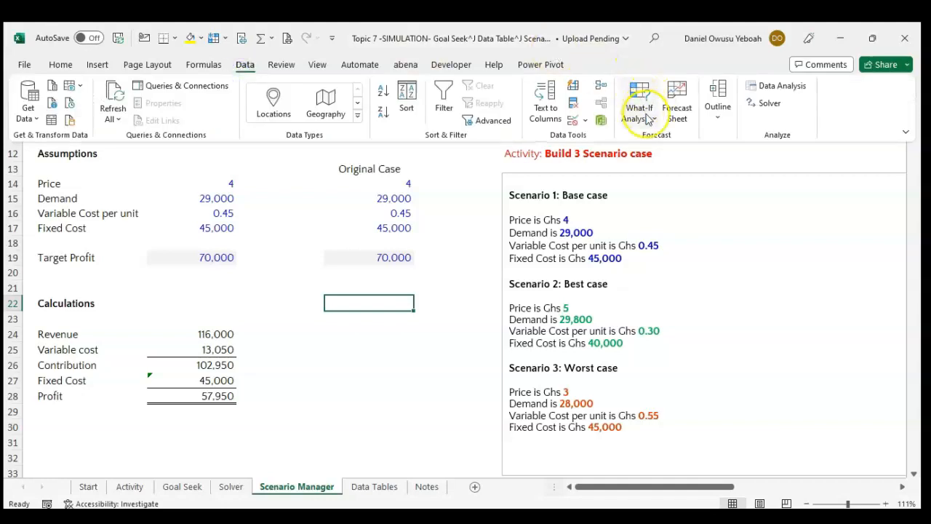
pyautogui.click(664, 141)
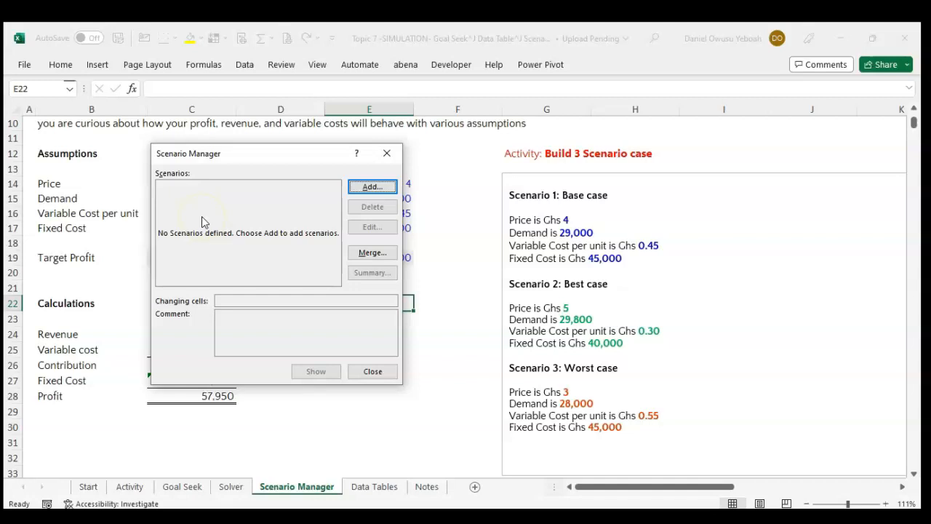
pyautogui.click(356, 189)
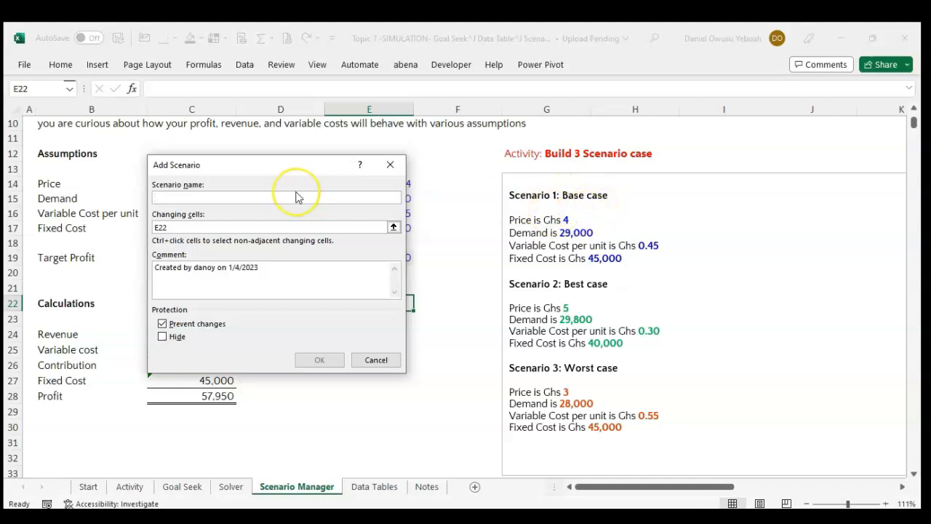
pyautogui.write('Base Case')
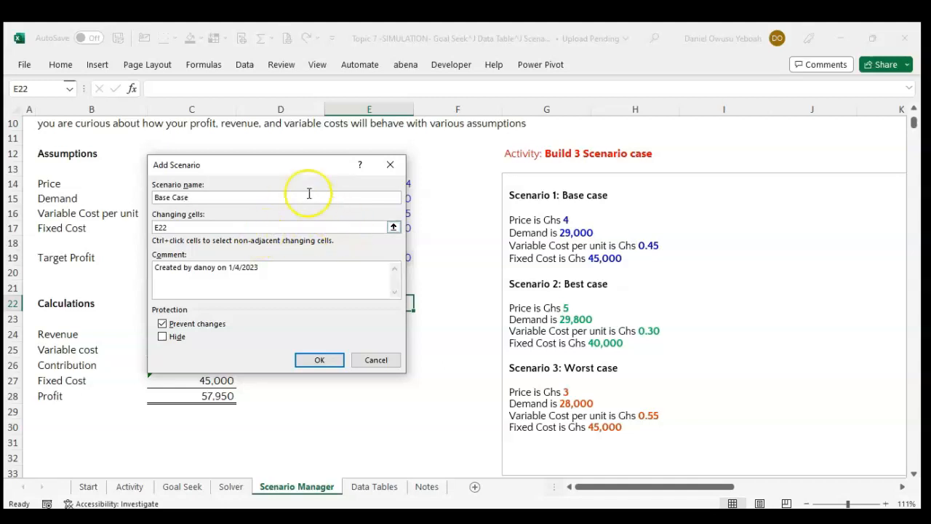
# Set the scenario's changing cells to the price, demand, variable cost and fixed cost assumptions in C14:C17.
pyautogui.moveTo(261, 166); pyautogui.dragTo(447, 151)
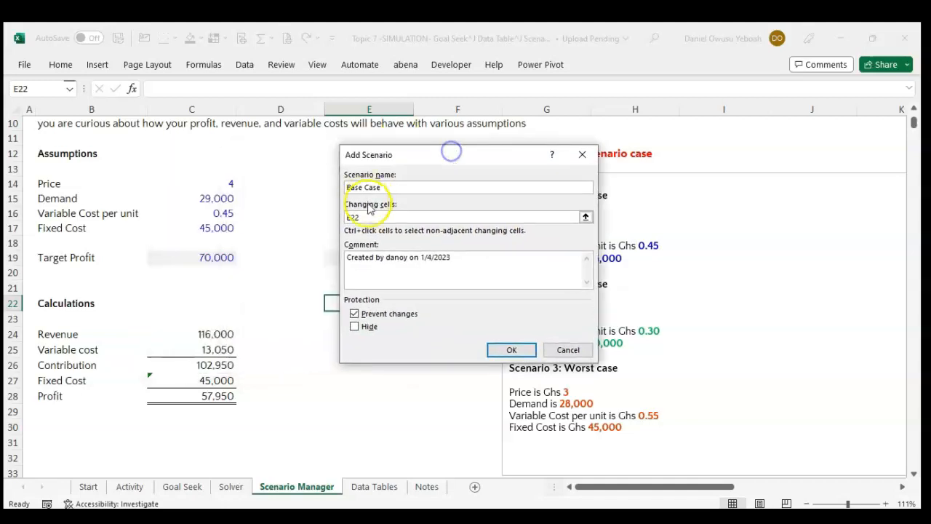
pyautogui.click(586, 218)
pyautogui.moveTo(224, 184); pyautogui.dragTo(211, 230)
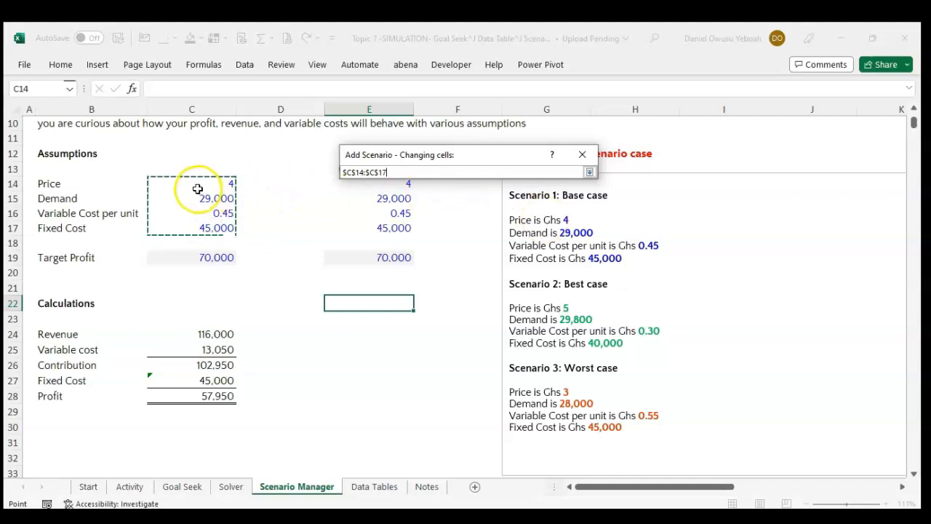
pyautogui.click(589, 172)
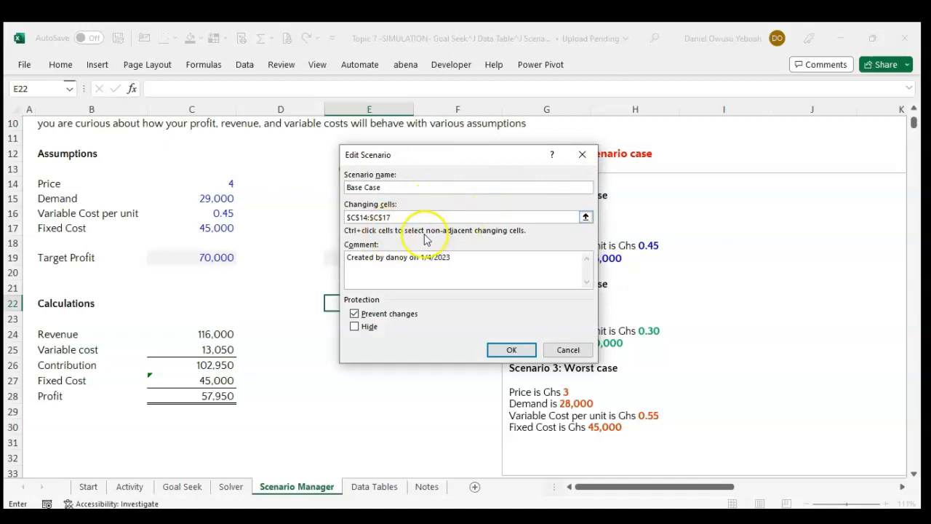
# Replace the scenario comment with "This is the base case Scenario created by" plus the creator's username, and proceed to the scenario values.
pyautogui.moveTo(452, 257); pyautogui.dragTo(342, 260)
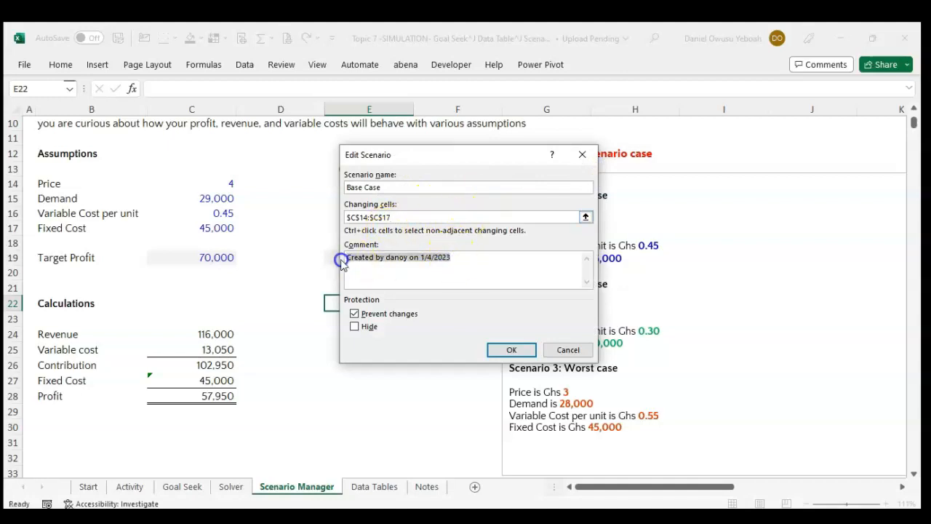
pyautogui.write('Th')
pyautogui.write('is is the ')
pyautogui.write('vs')
pyautogui.press('BackSpace')
pyautogui.press('BackSpace')
pyautogui.write('base ca')
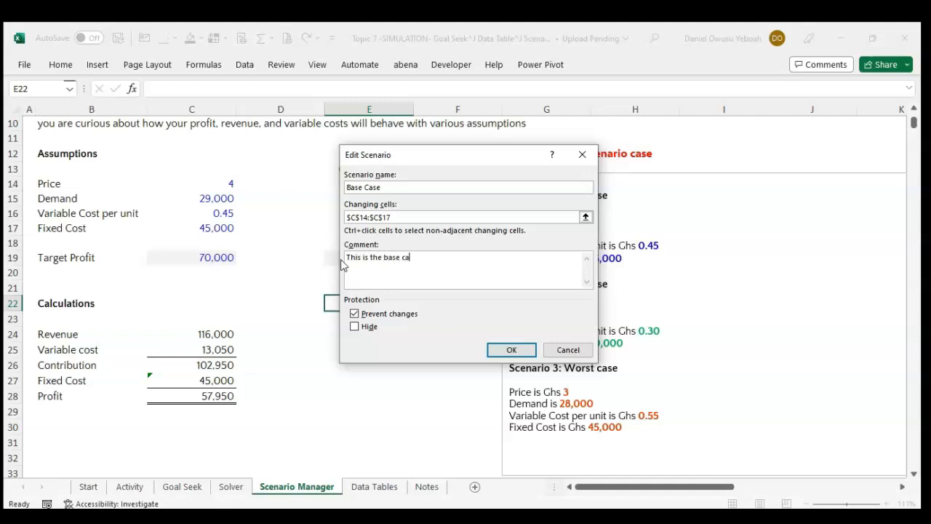
pyautogui.write('se Scen')
pyautogui.press('BackSpace')
pyautogui.press('BackSpace')
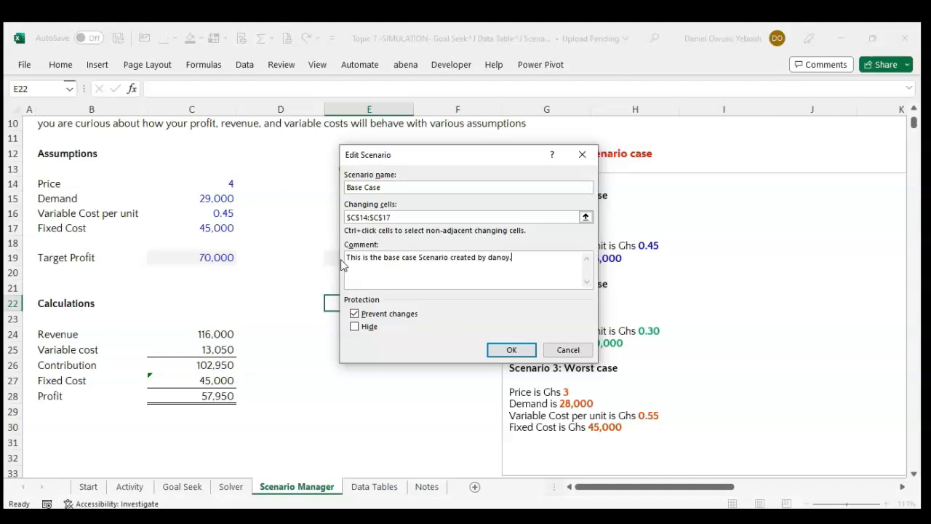
pyautogui.moveTo(513, 257); pyautogui.dragTo(292, 258)
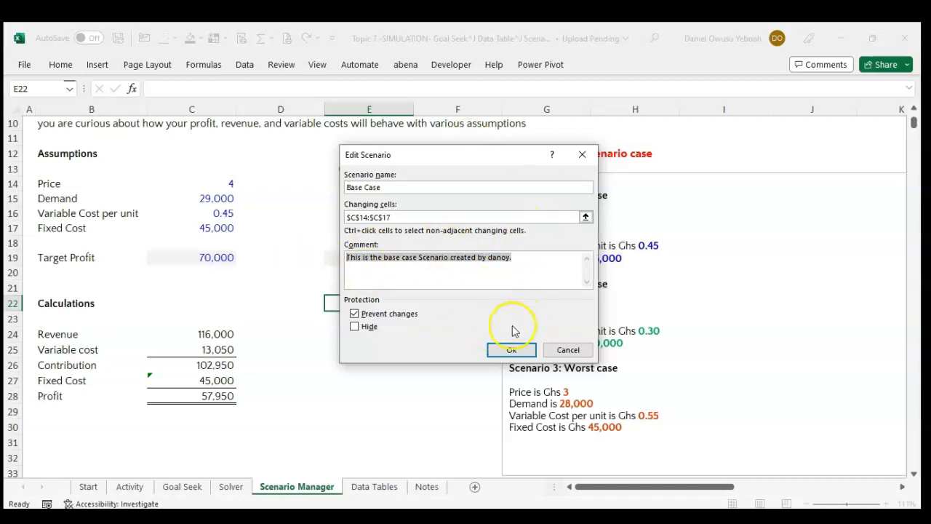
pyautogui.click(511, 349)
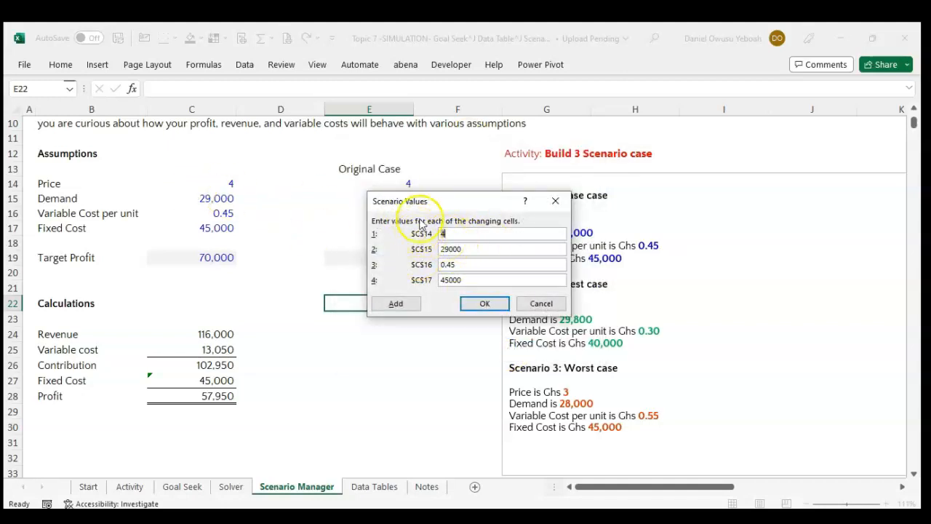
pyautogui.moveTo(441, 200); pyautogui.dragTo(424, 146)
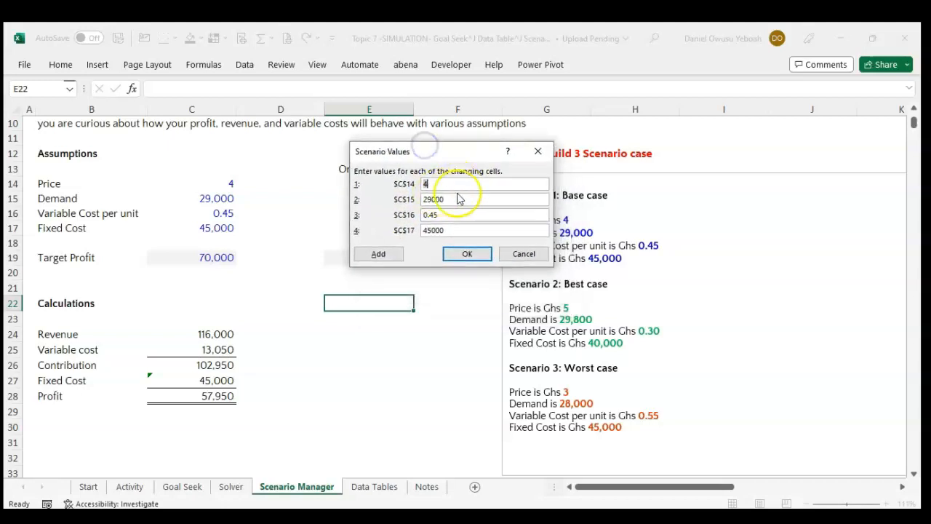
pyautogui.moveTo(429, 154); pyautogui.dragTo(357, 105)
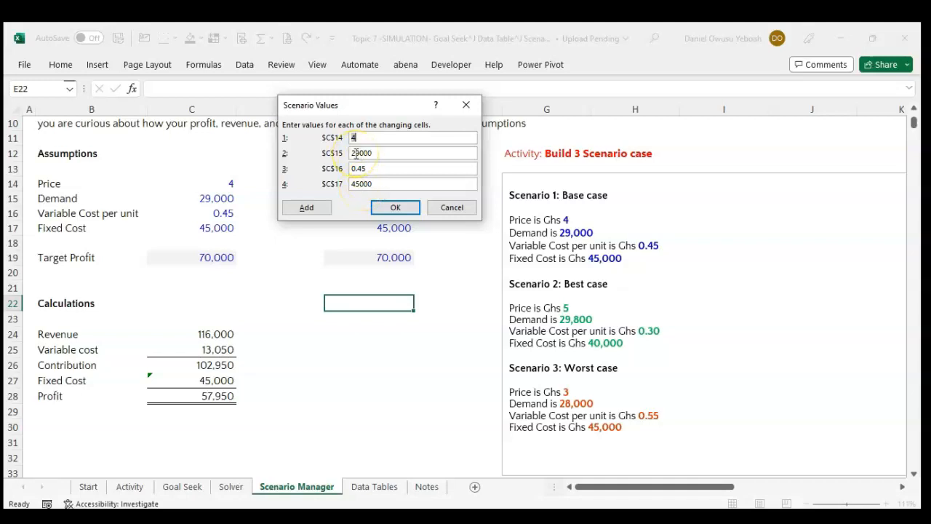
# Store the Base Case values and start another scenario named "Best Case" with changing cells C14:C17.
pyautogui.click(304, 208)
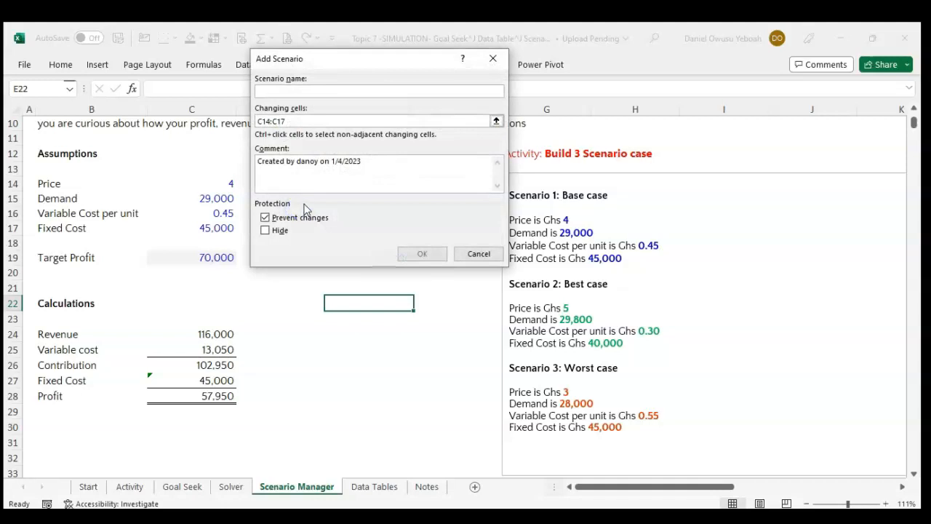
pyautogui.write('Best Case')
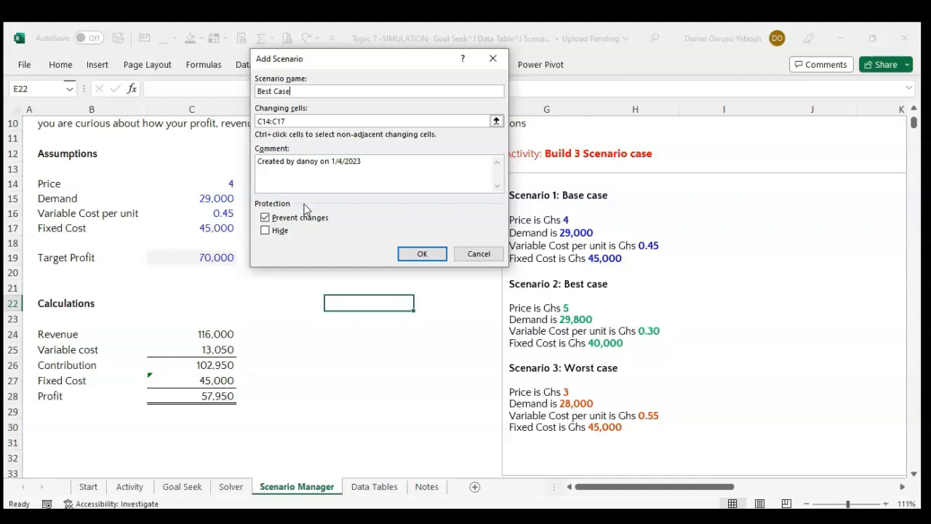
pyautogui.click(278, 121)
# Replace the Best Case comment with "This is the best case Scenario created by" plus the creator's username, and proceed to its values.
pyautogui.moveTo(374, 167); pyautogui.dragTo(216, 160)
pyautogui.write('This is the base case Scenario created by danoy.')
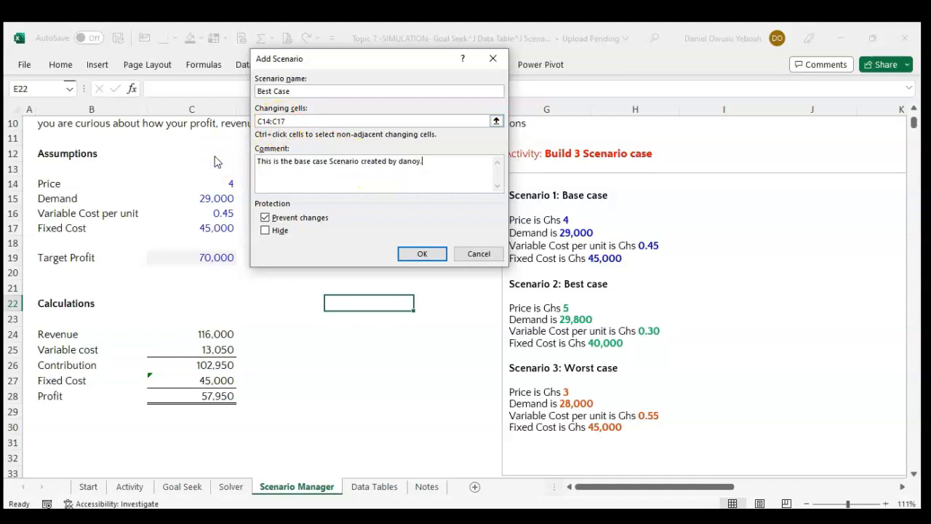
pyautogui.click(308, 162)
pyautogui.press('BackSpace')
pyautogui.press('BackSpace')
pyautogui.write('st')
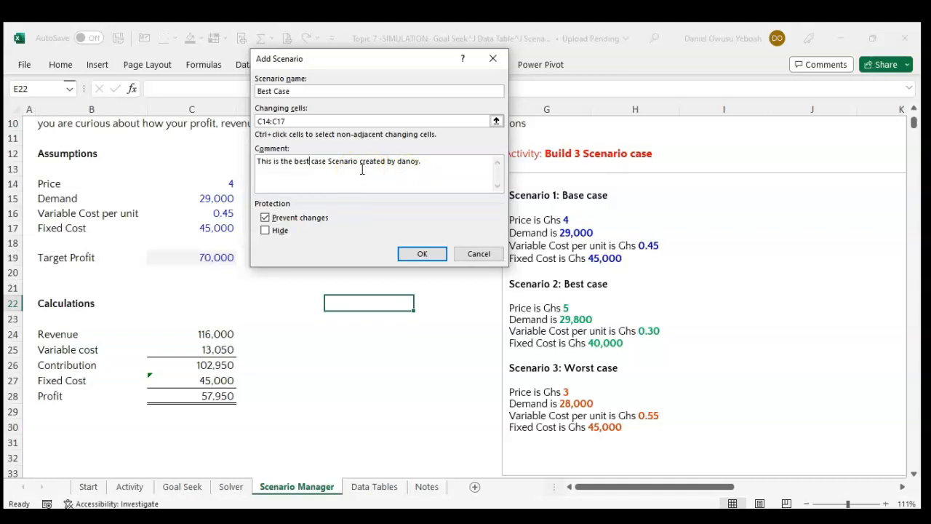
pyautogui.click(421, 254)
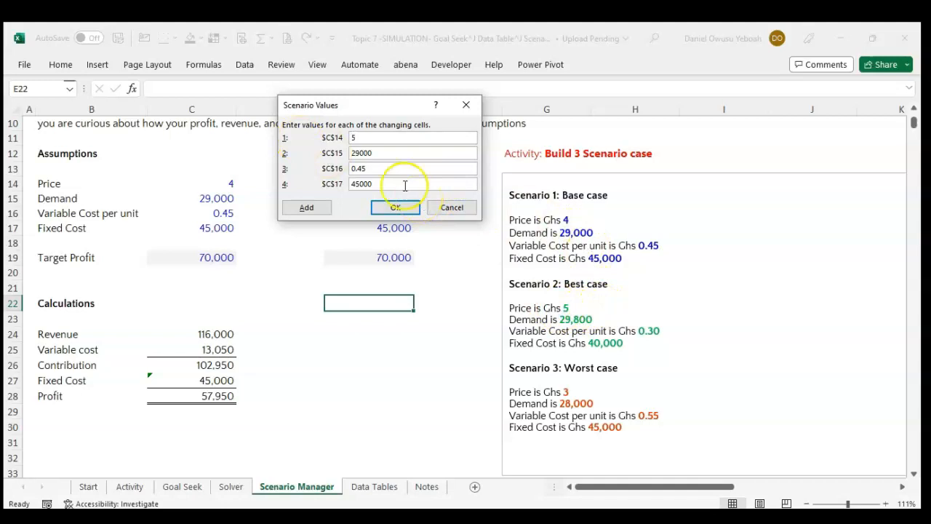
# Set the Best Case values to price 5, demand 29800, variable cost 0.30 and fixed cost 40000, and save the scenario.
pyautogui.click(380, 152)
pyautogui.press('BackSpace')
pyautogui.press('BackSpace')
pyautogui.click(384, 171)
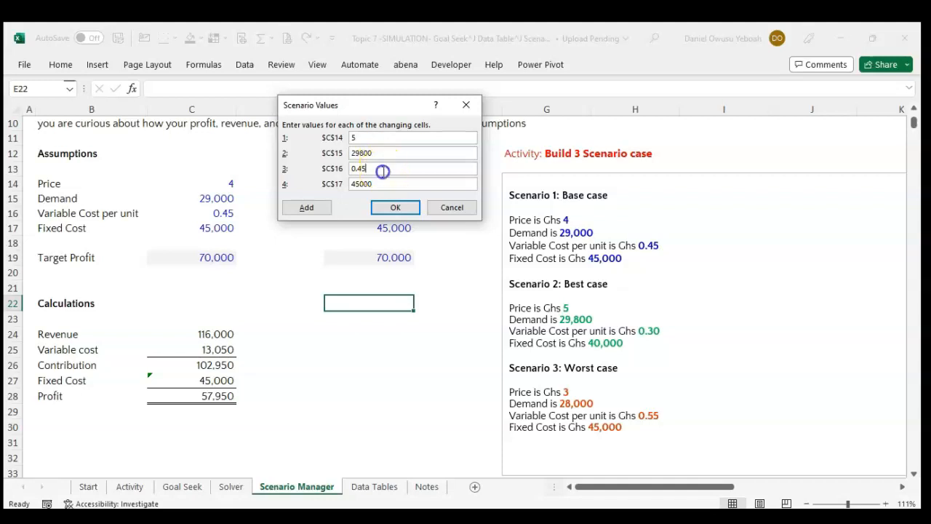
pyautogui.press('BackSpace')
pyautogui.press('BackSpace')
pyautogui.click(389, 185)
pyautogui.press('BackSpace')
pyautogui.press('BackSpace')
pyautogui.press('BackSpace')
pyautogui.click(395, 208)
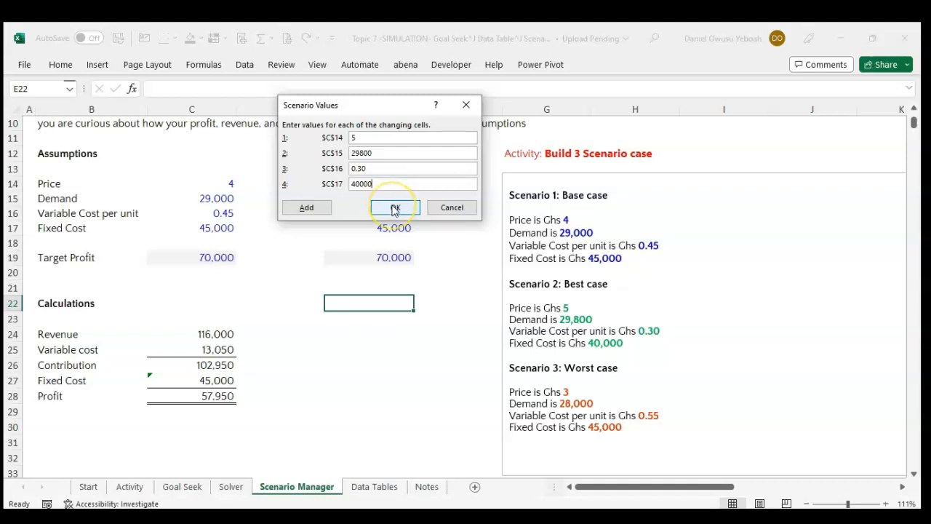
pyautogui.click(395, 208)
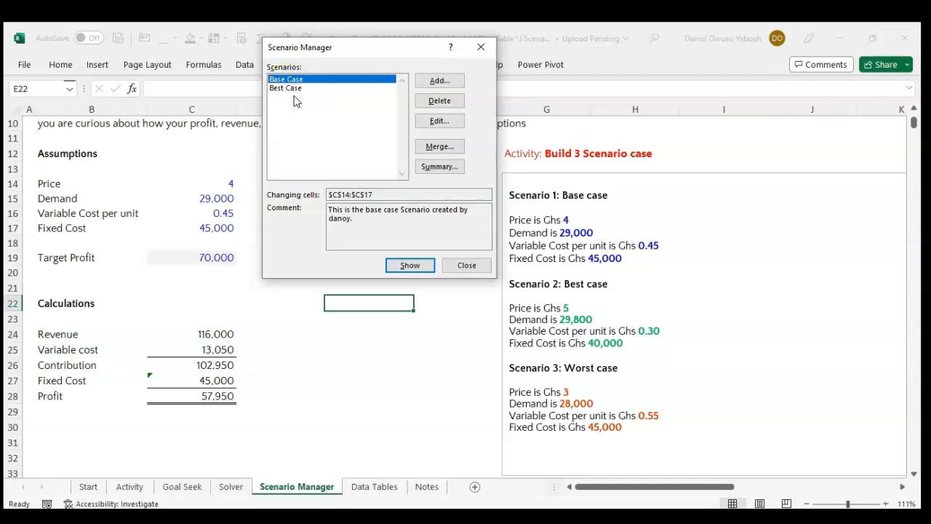
# Add a scenario named "Worst Case" for C14:C17 with the default comment, and proceed to its values.
pyautogui.click(442, 82)
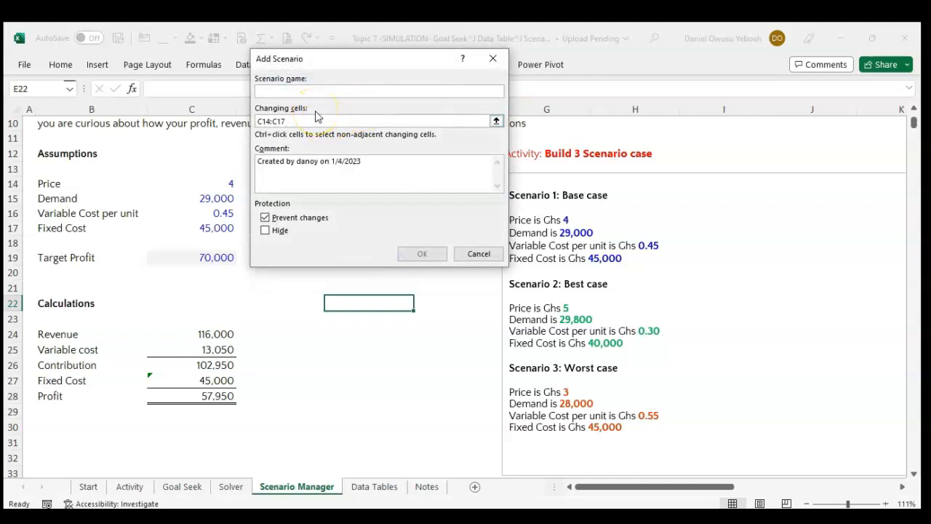
pyautogui.write('Worst ')
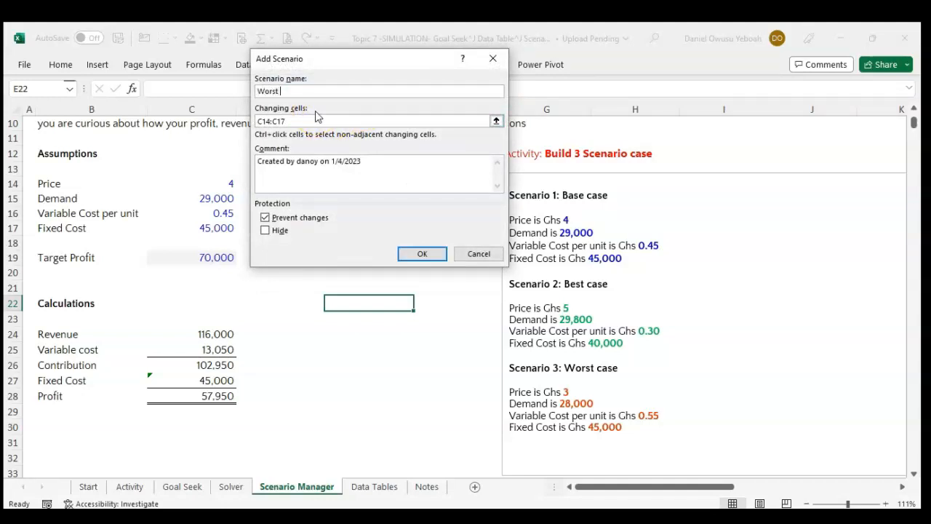
pyautogui.write('Case')
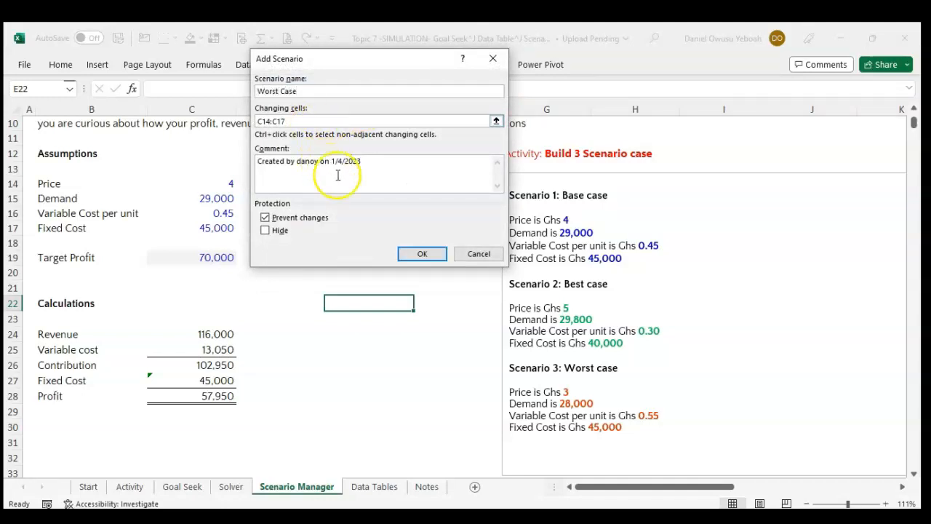
pyautogui.click(421, 252)
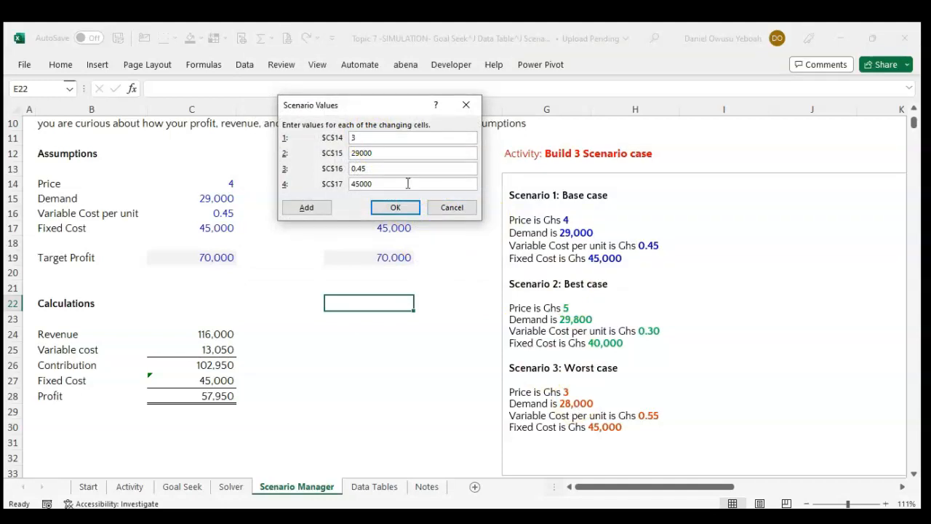
# Set the Worst Case values to price 3, demand 28000 and variable cost 0.55, and save the scenario.
pyautogui.click(379, 155)
pyautogui.click(357, 153)
pyautogui.press('BackSpace')
pyautogui.write('8')
pyautogui.click(367, 168)
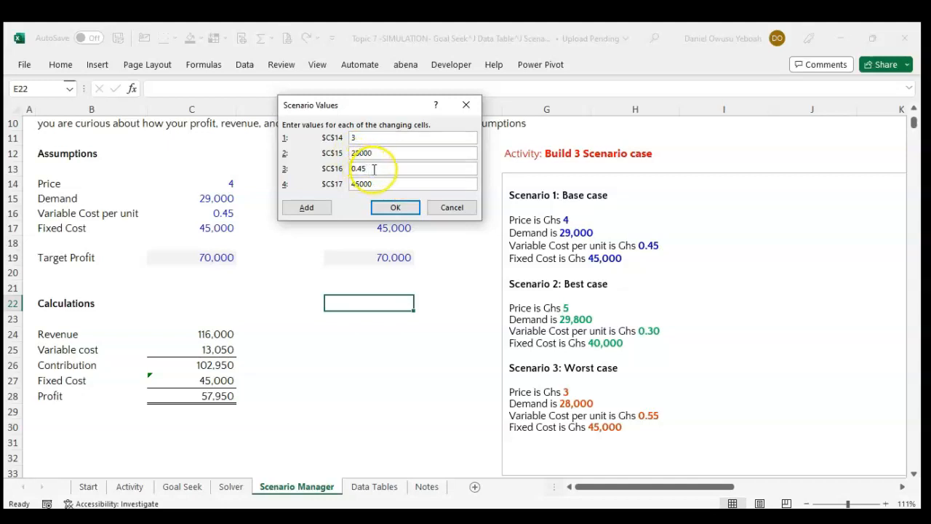
pyautogui.press('BackSpace')
pyautogui.press('BackSpace')
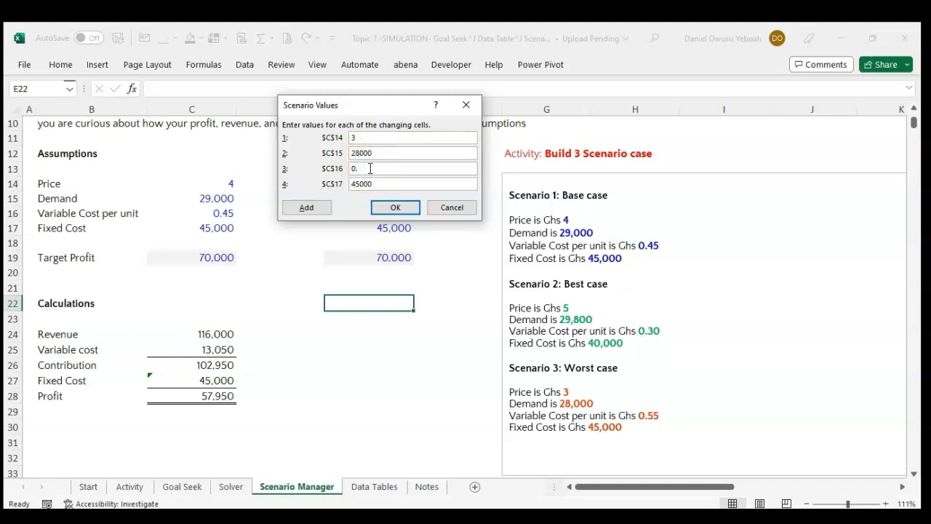
pyautogui.click(369, 184)
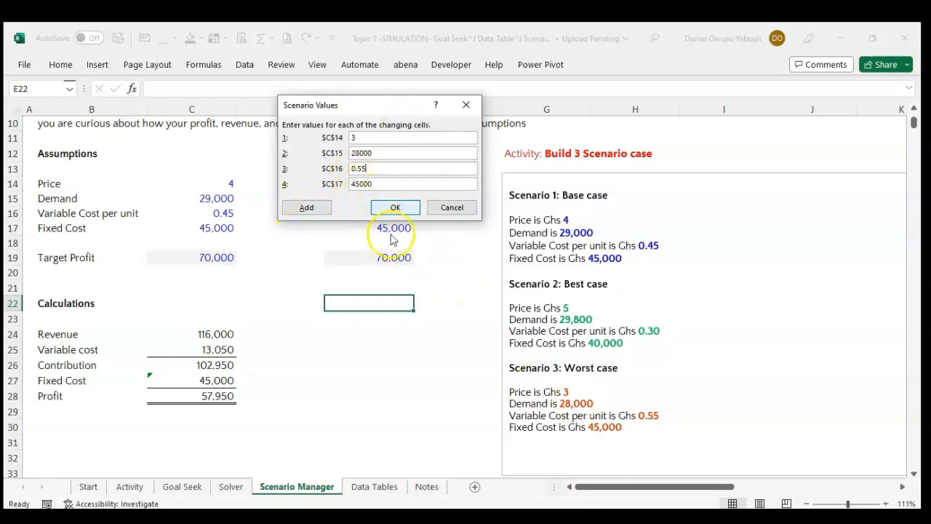
pyautogui.click(393, 209)
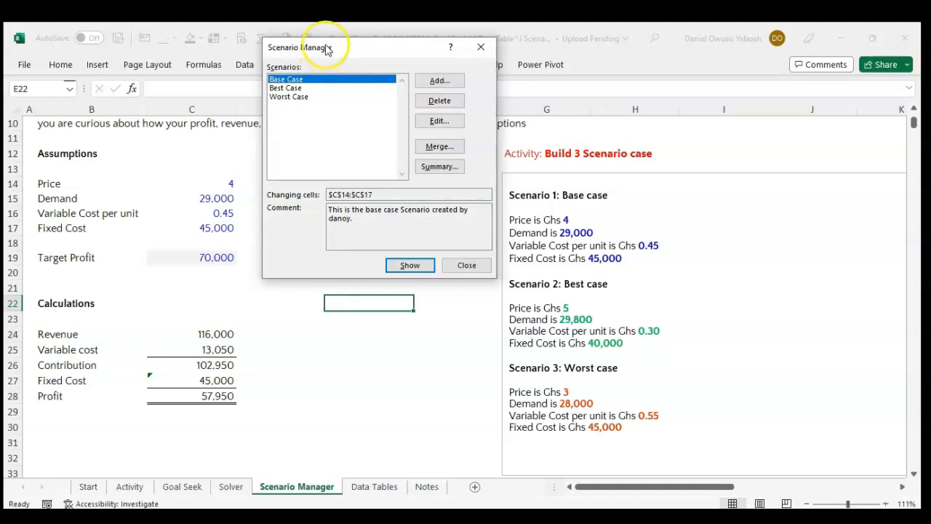
# Move the Scenario Manager dialog away from the assumptions and show the Worst Case scenario in the model.
pyautogui.click(349, 43)
pyautogui.moveTo(349, 45); pyautogui.dragTo(448, 118)
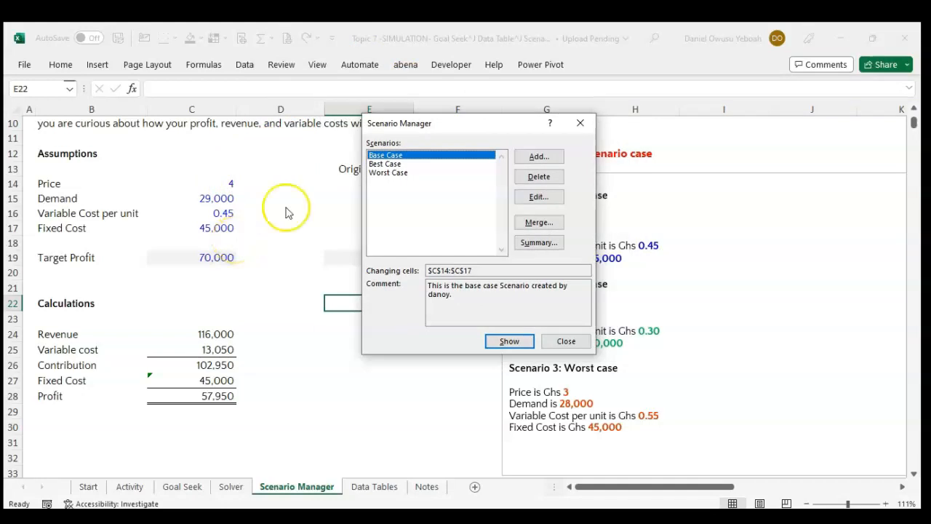
pyautogui.click(393, 171)
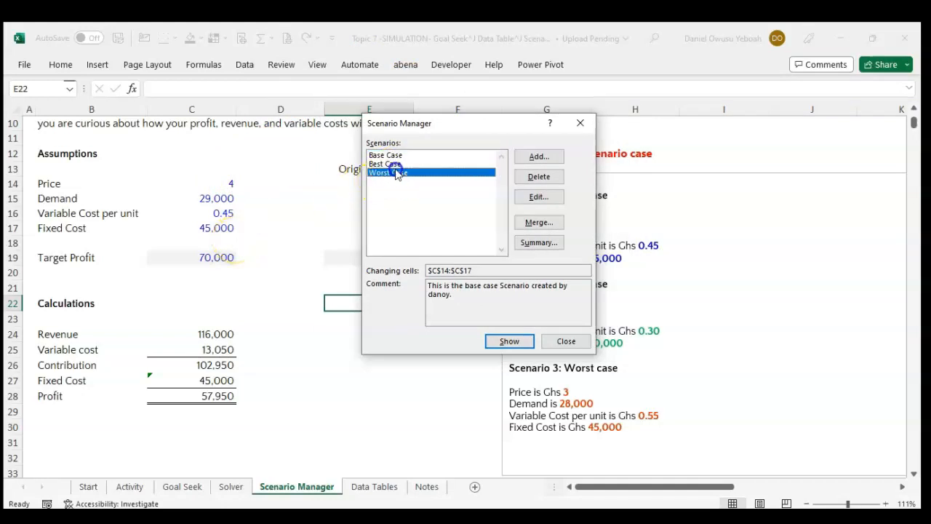
pyautogui.click(517, 347)
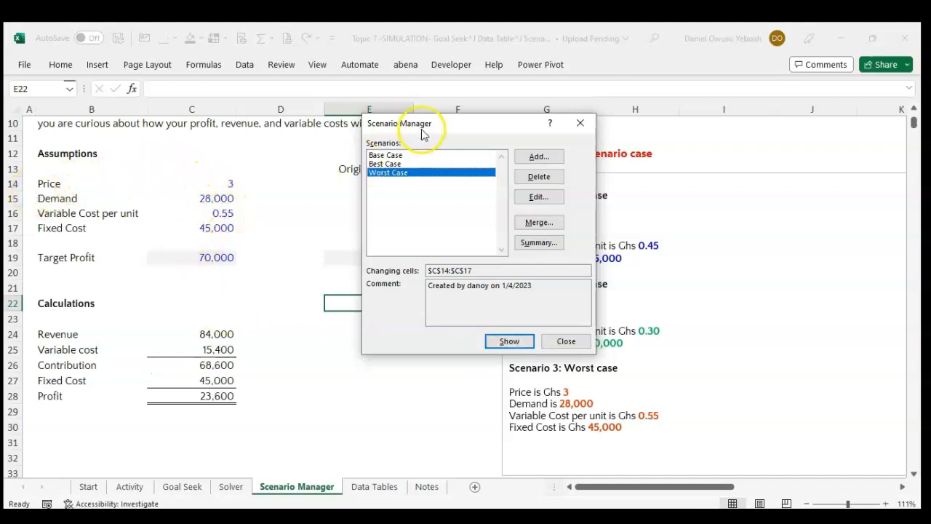
# Move the dialog clear of the Original Case column and show the Best Case scenario, followed by the Base Case.
pyautogui.moveTo(434, 128); pyautogui.dragTo(632, 139)
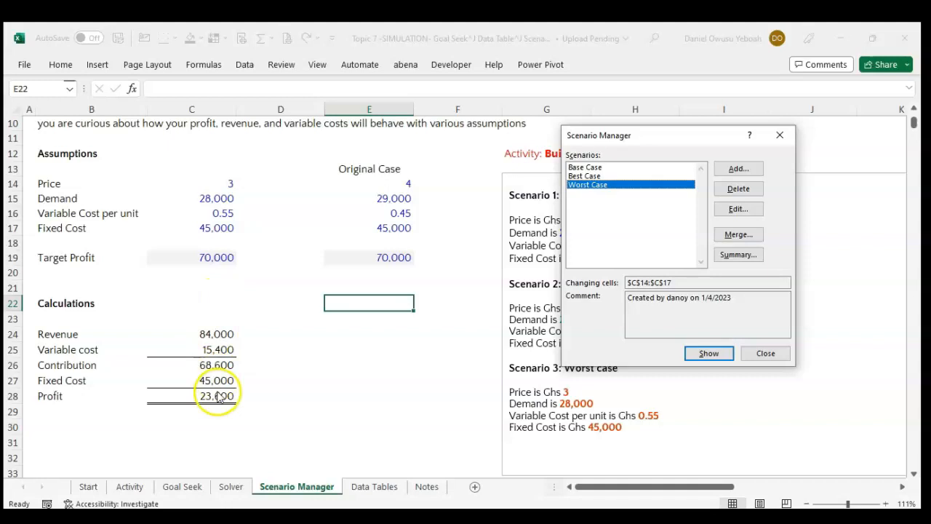
pyautogui.click(577, 176)
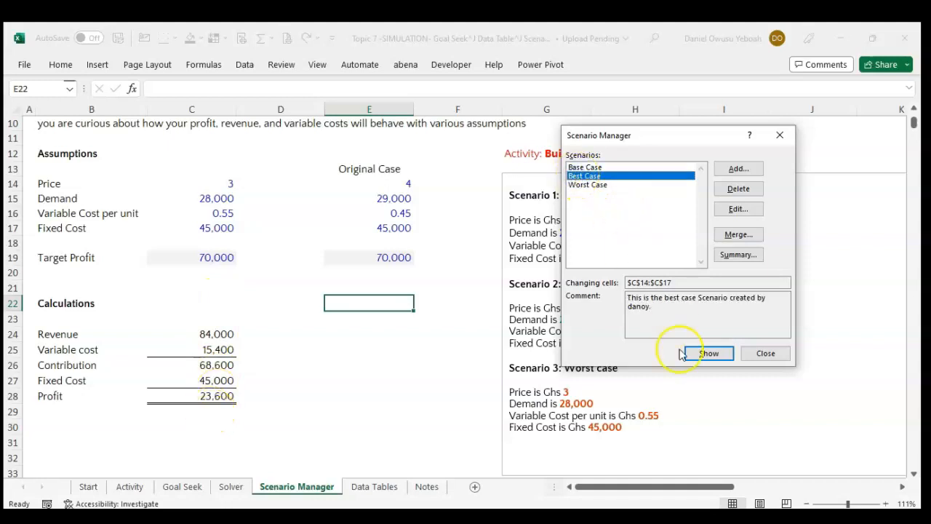
pyautogui.click(720, 355)
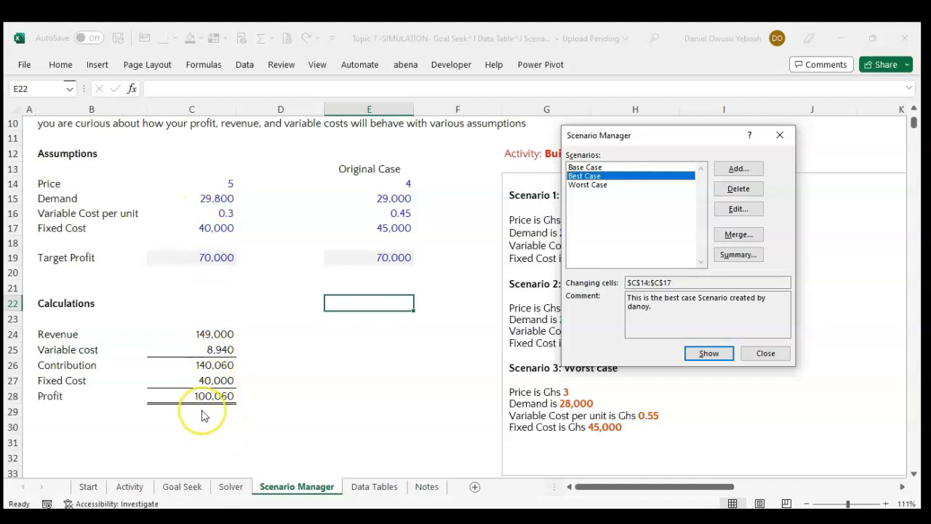
pyautogui.doubleClick(606, 168)
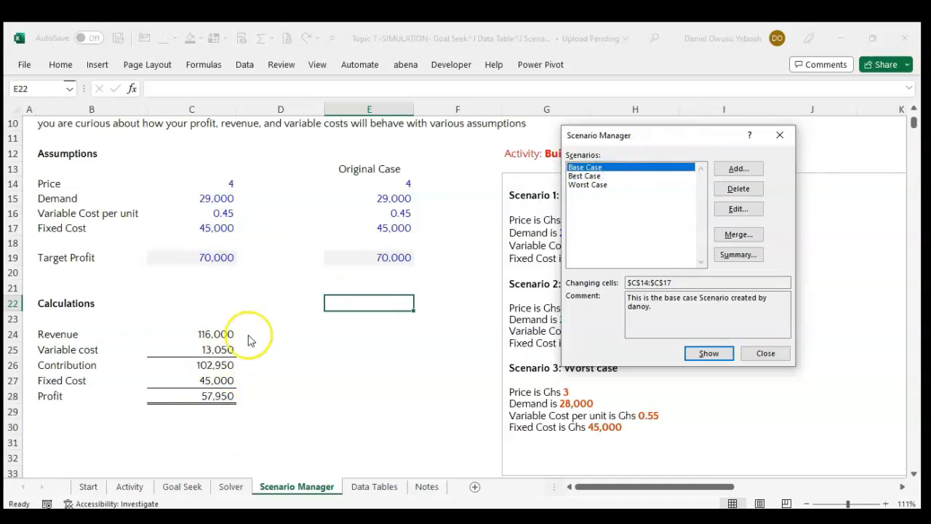
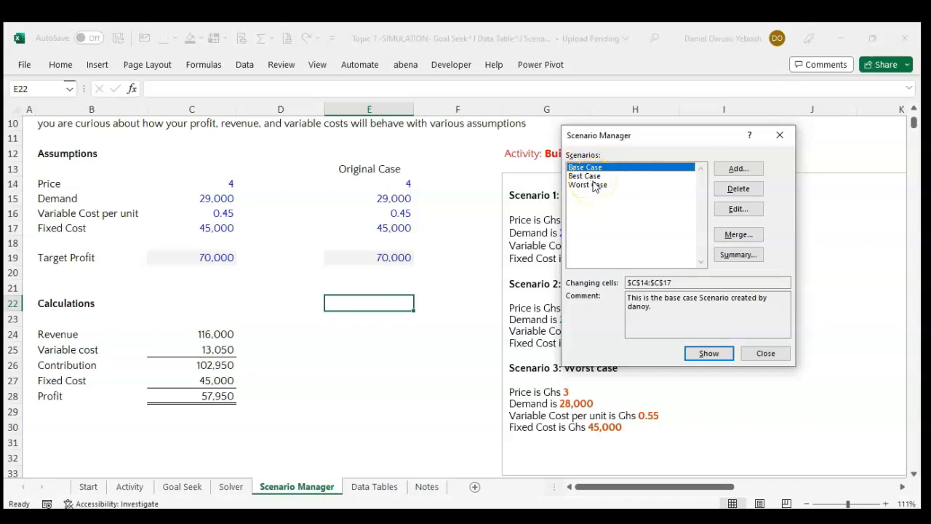
# Show the Best Case scenario in the model, followed by the Worst Case, and close the Scenario Manager.
pyautogui.doubleClick(585, 177)
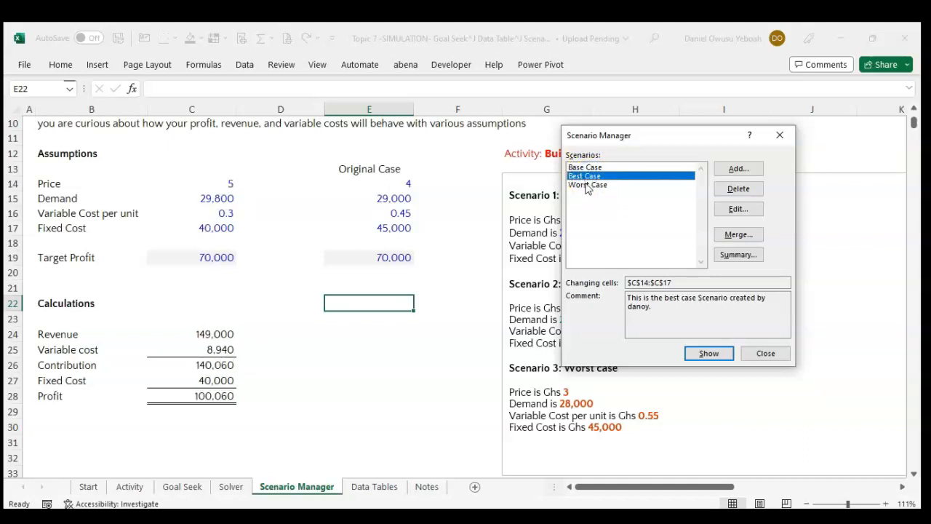
pyautogui.click(586, 186)
pyautogui.doubleClick(587, 186)
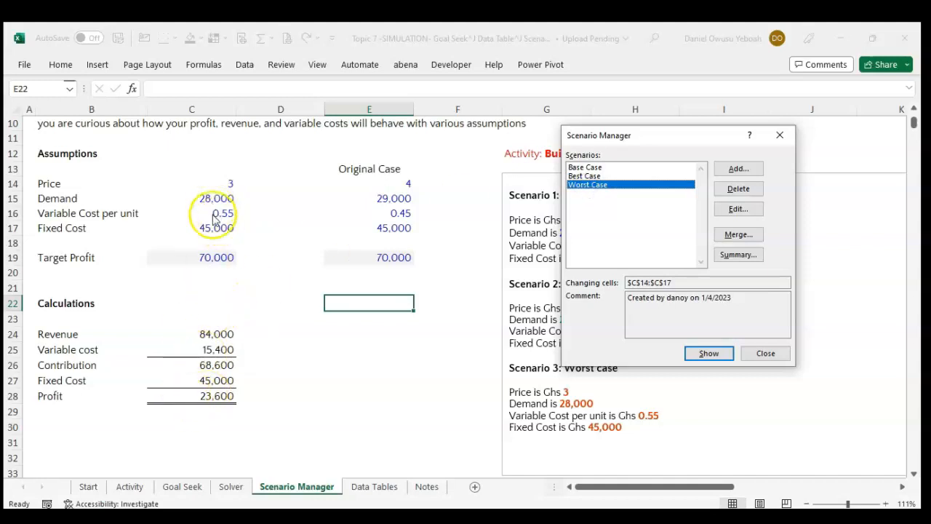
pyautogui.click(773, 360)
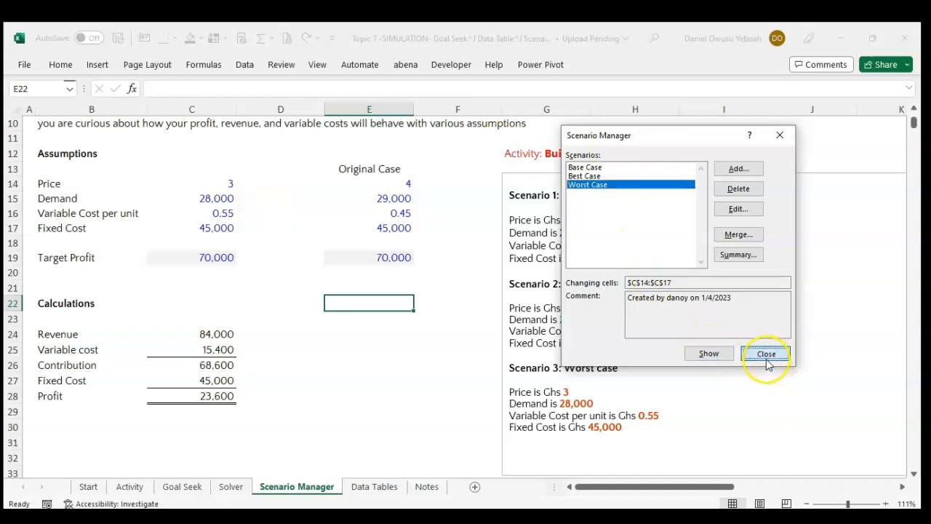
pyautogui.click(429, 333)
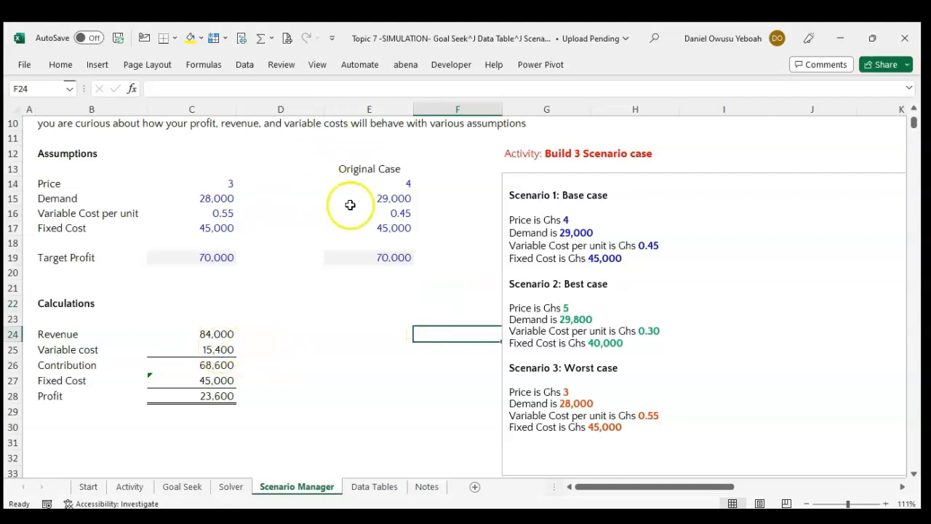
# Reopen the Scenario Manager to review the list of saved scenarios, and close it without changes.
pyautogui.click(244, 65)
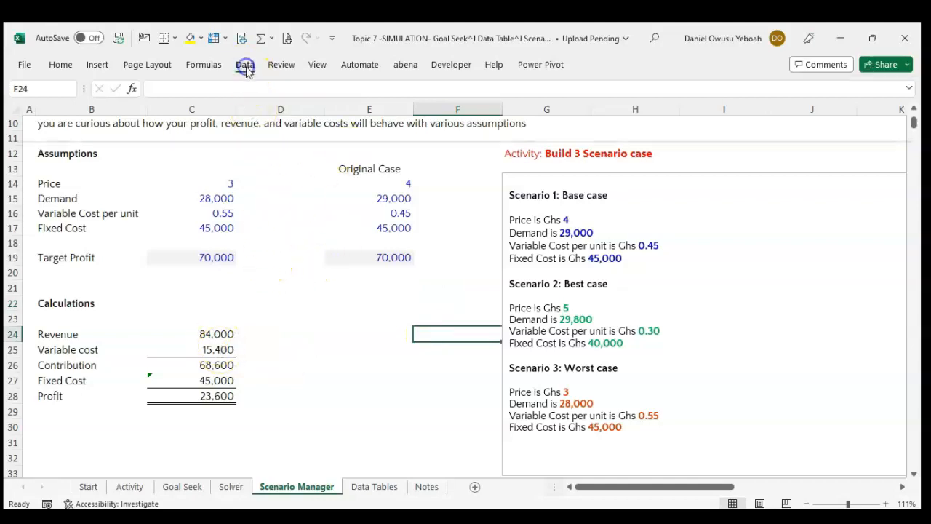
pyautogui.click(639, 115)
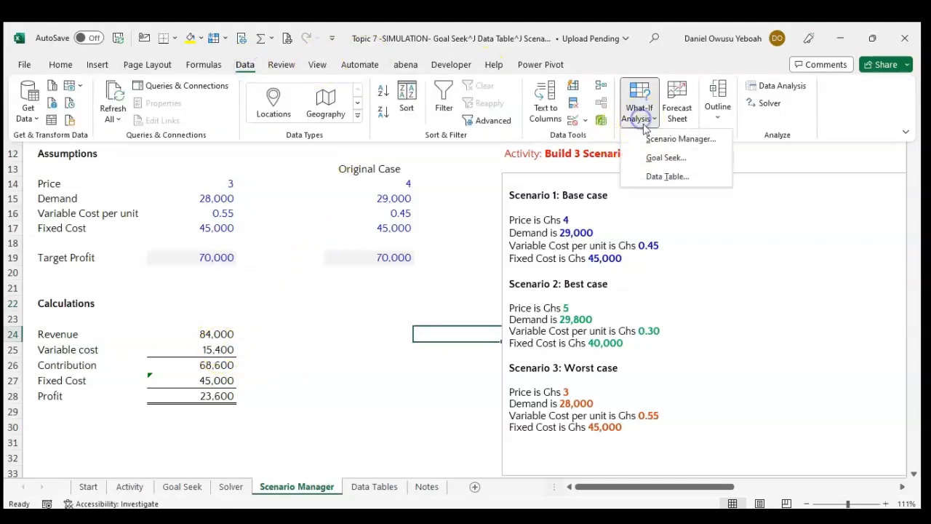
pyautogui.click(654, 134)
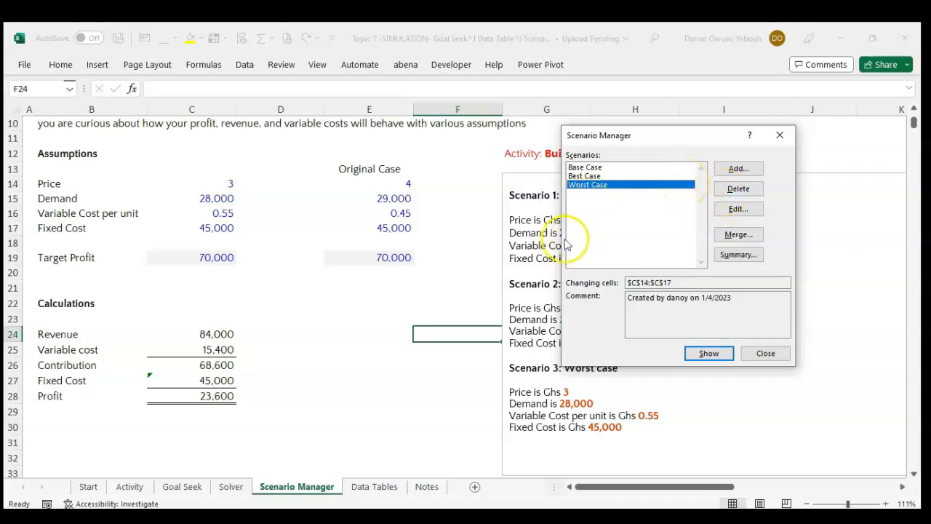
pyautogui.click(759, 355)
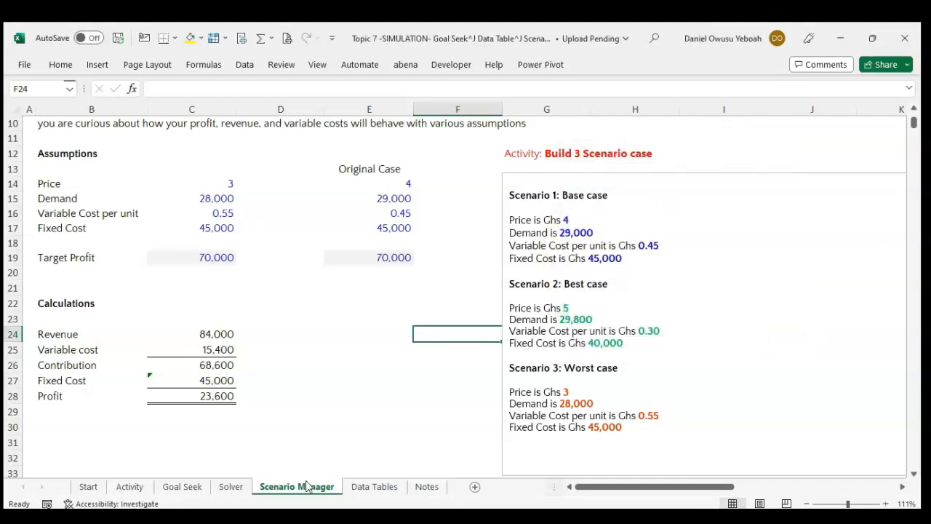
# Go to the Data Tables sheet and review its assumptions and calculations down to the One Way Data Table section.
pyautogui.click(375, 486)
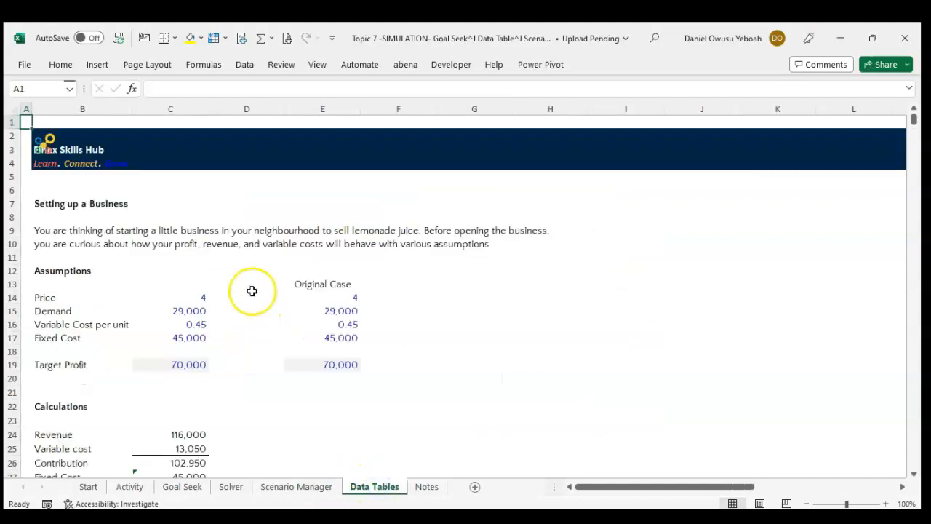
pyautogui.scroll(-2, 375, 258)
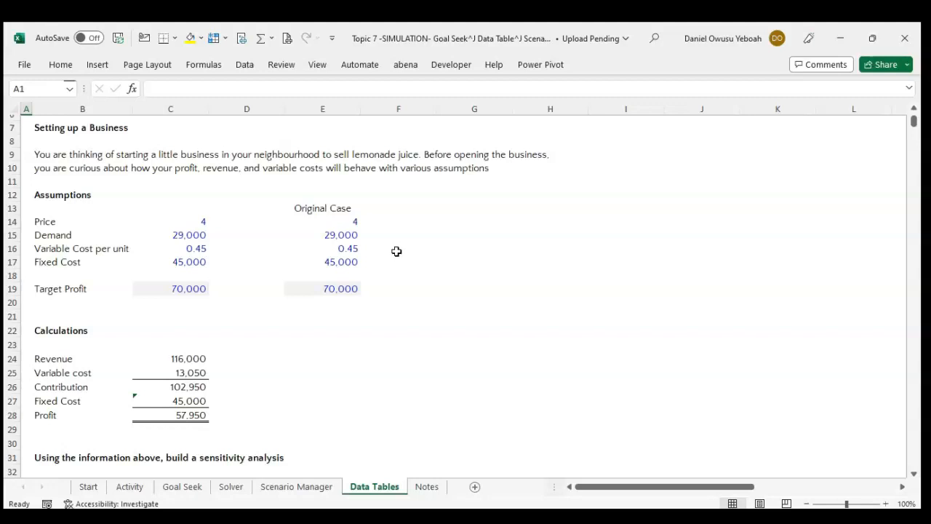
pyautogui.scroll(-1, 396, 251)
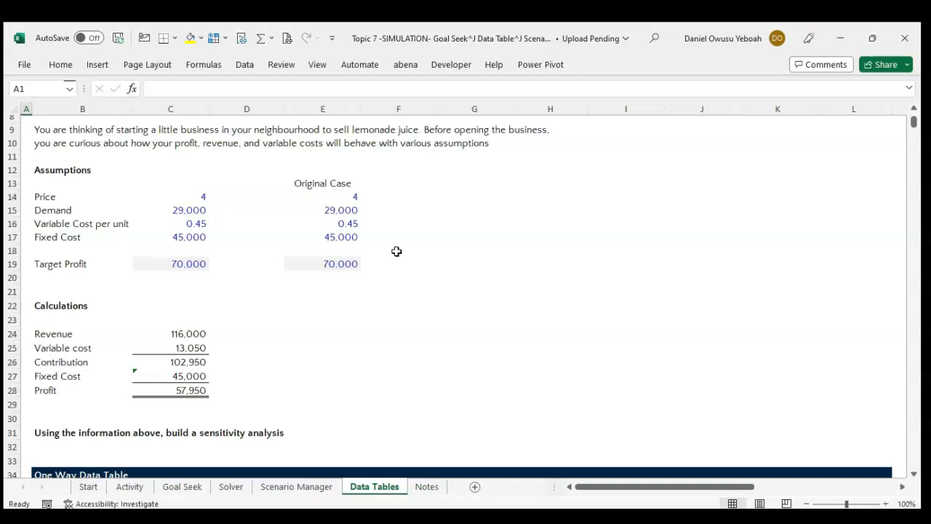
pyautogui.scroll(-1, 397, 251)
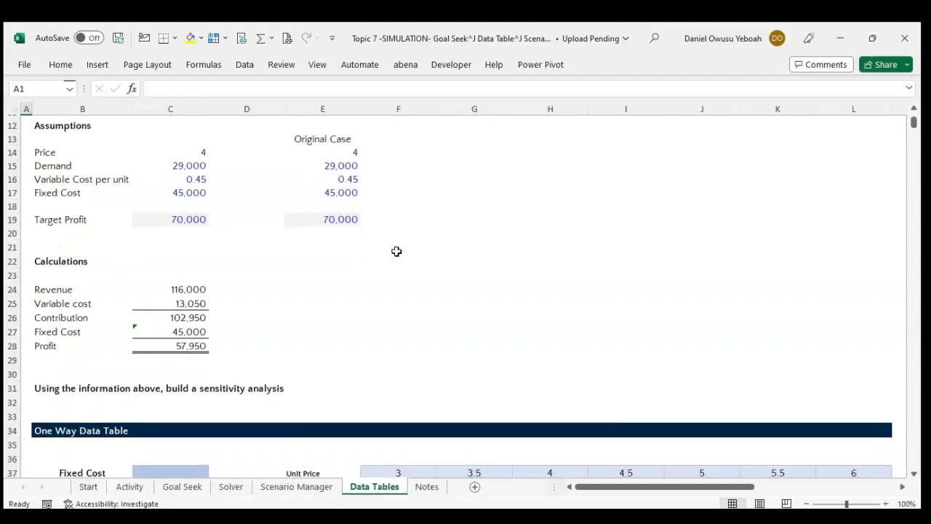
pyautogui.scroll(-1, 396, 250)
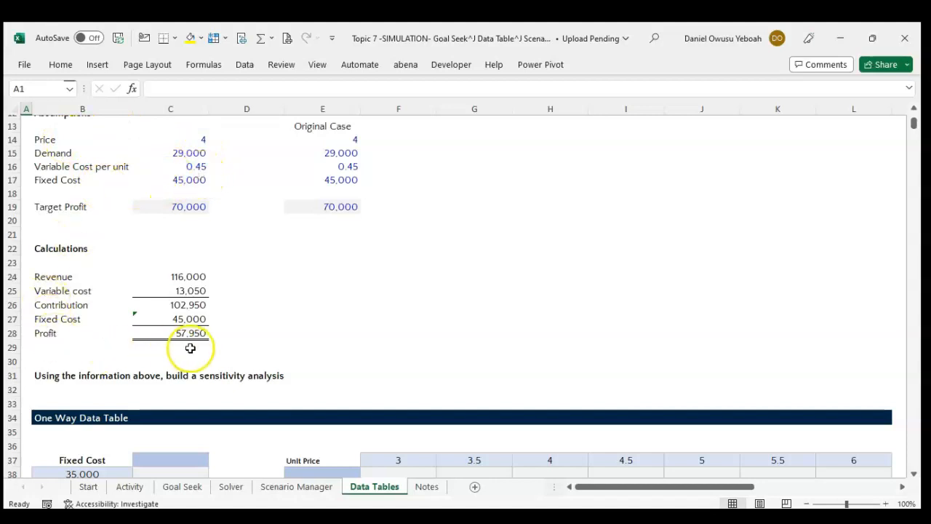
pyautogui.scroll(-3, 257, 334)
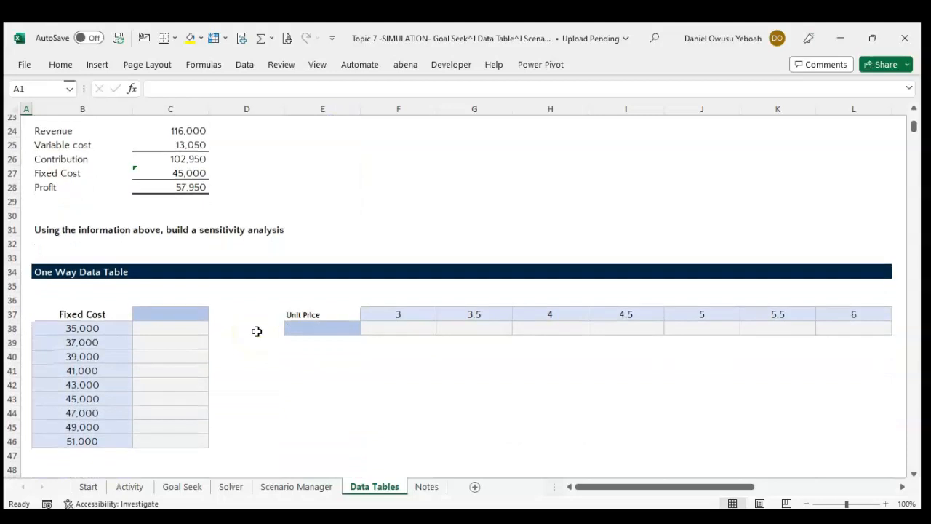
# Inspect the first and last Fixed Cost entries, B38 and B46, and the adjacent result cell C38.
pyautogui.click(173, 324)
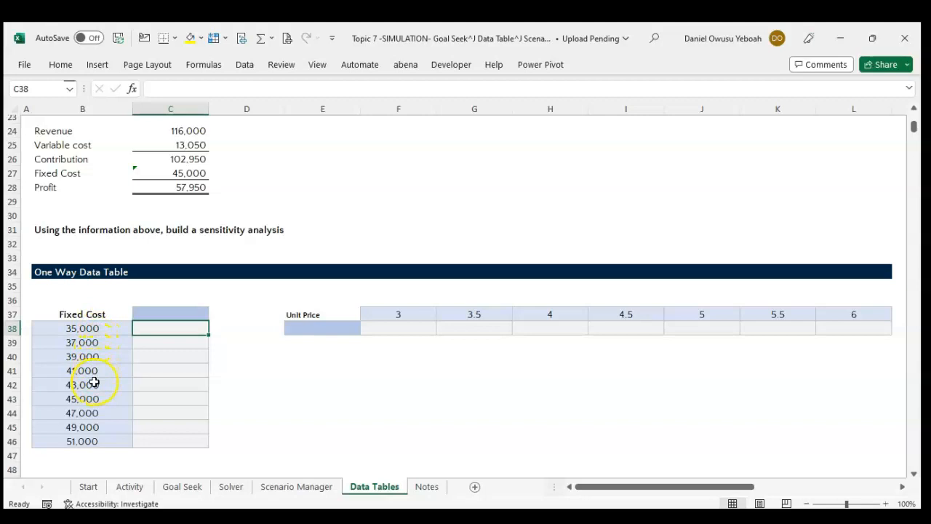
pyautogui.click(98, 328)
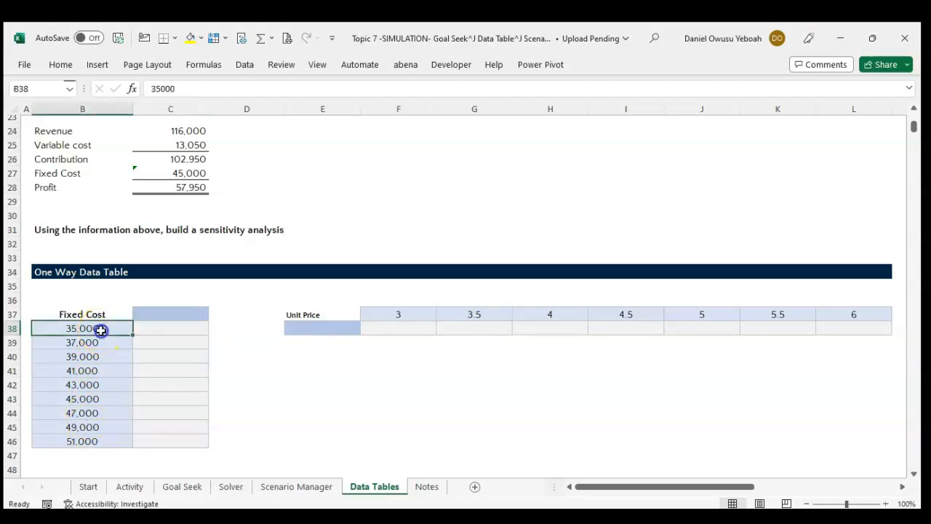
pyautogui.click(98, 442)
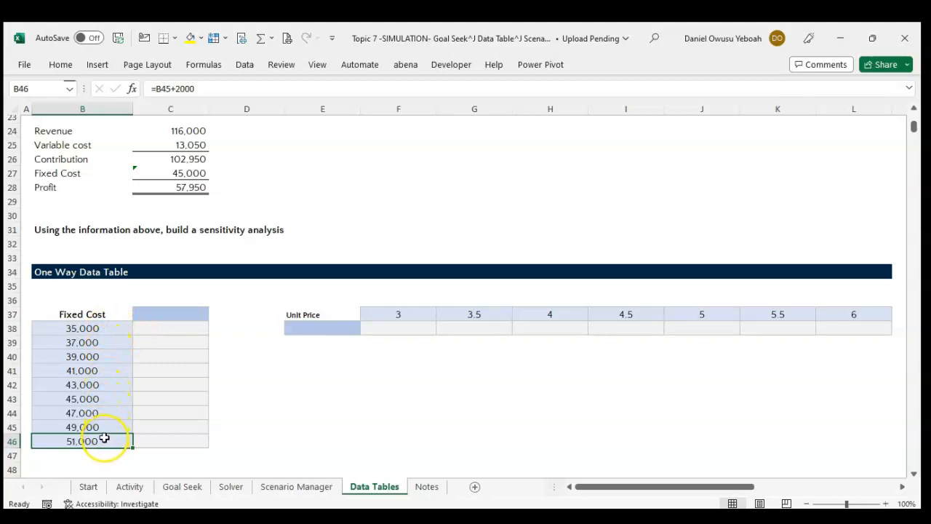
pyautogui.click(157, 332)
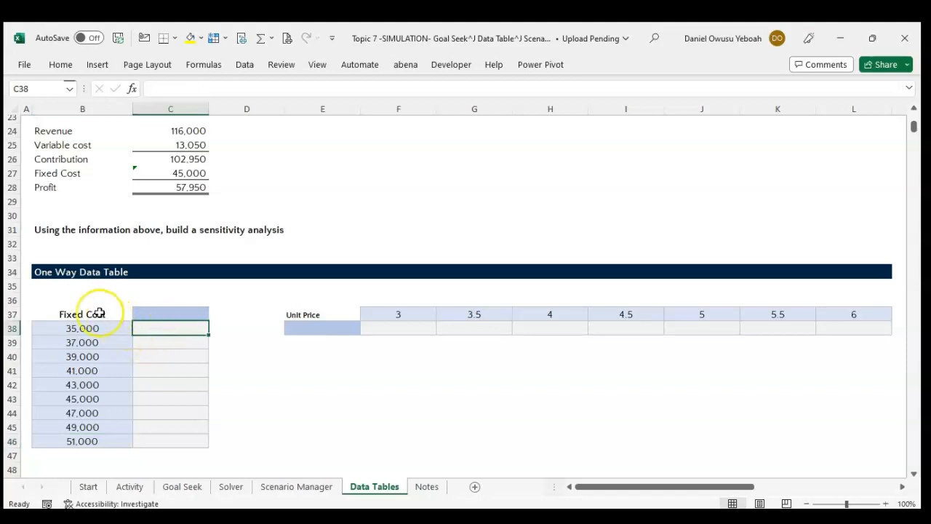
# Examine the layout of the Fixed Cost table B37:C46: its input values, the empty result cells and the header cell C37.
pyautogui.moveTo(95, 311); pyautogui.dragTo(183, 446)
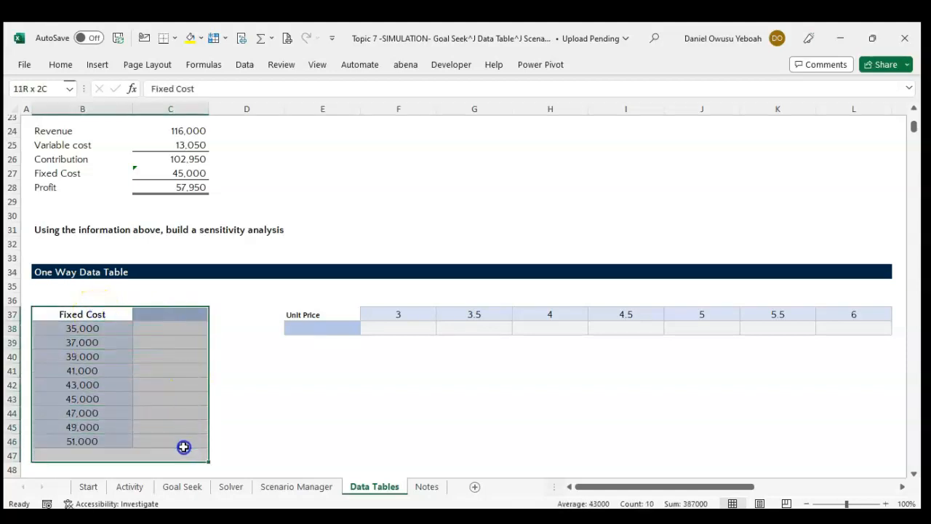
pyautogui.click(260, 412)
pyautogui.moveTo(85, 308); pyautogui.dragTo(169, 439)
pyautogui.click(105, 316)
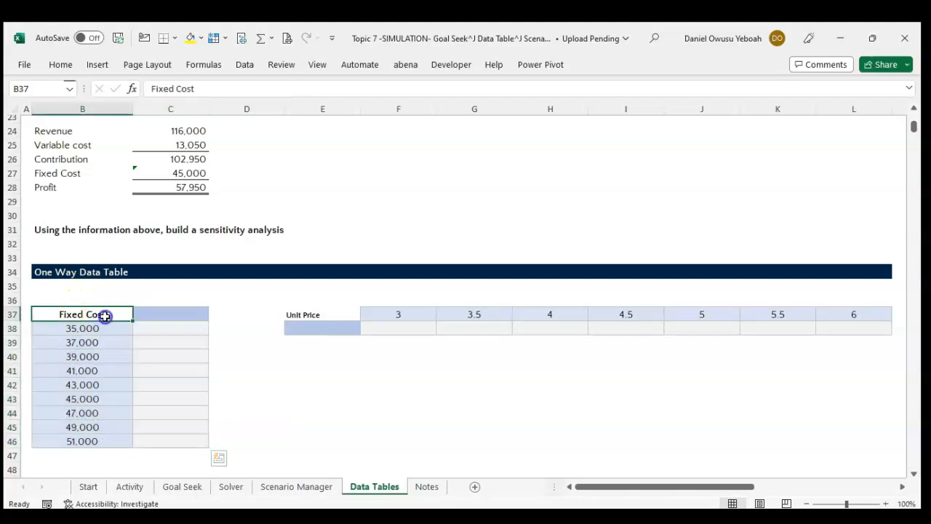
pyautogui.moveTo(99, 328); pyautogui.dragTo(99, 437)
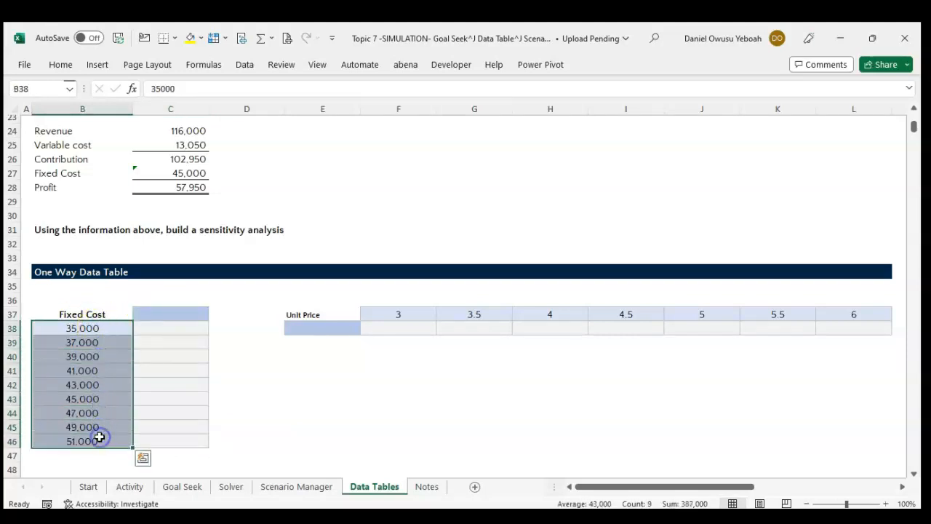
pyautogui.click(222, 355)
pyautogui.click(179, 327)
pyautogui.moveTo(179, 328); pyautogui.dragTo(176, 438)
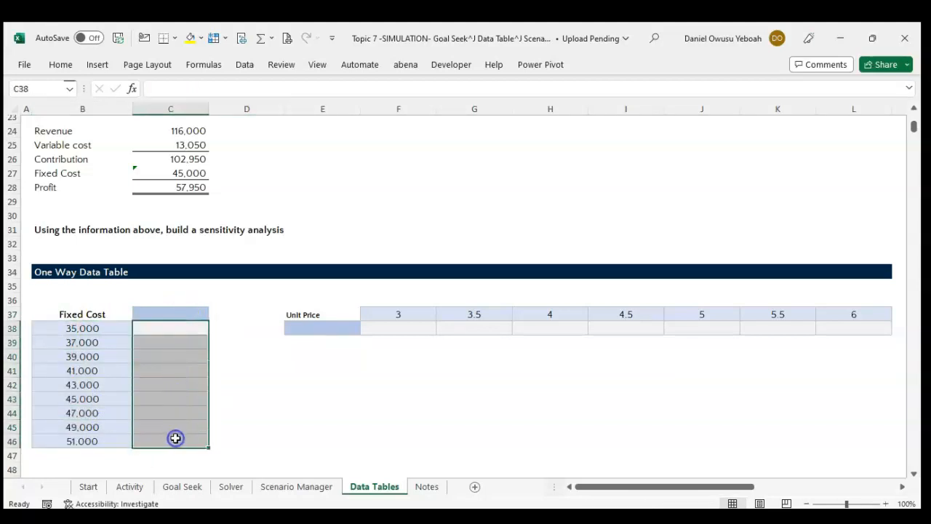
pyautogui.click(163, 313)
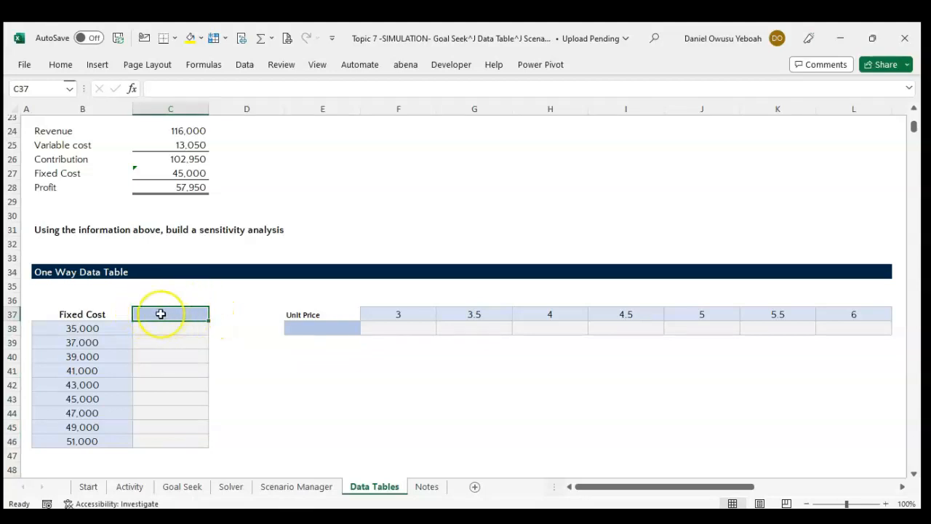
pyautogui.moveTo(104, 312); pyautogui.dragTo(179, 443)
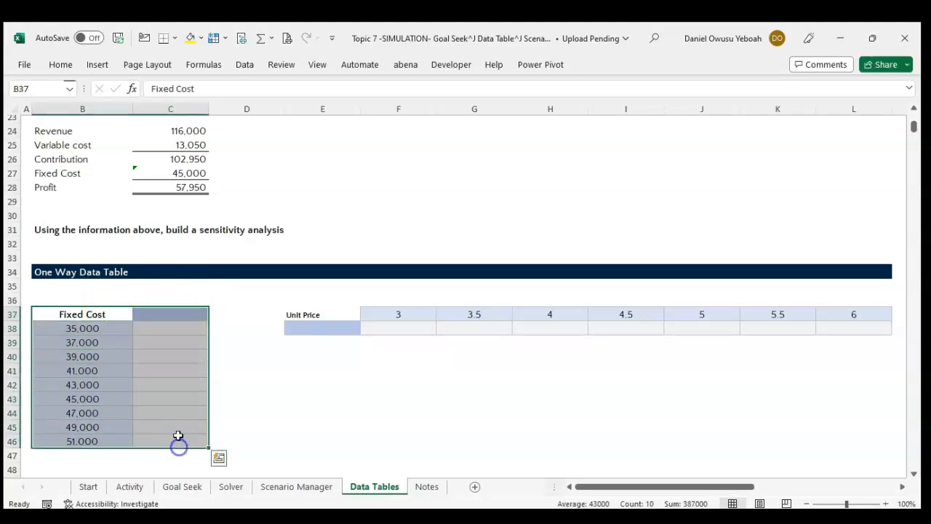
# Link the Fixed Cost table's header cell C37 to the calculated profit with the formula =C28.
pyautogui.click(161, 315)
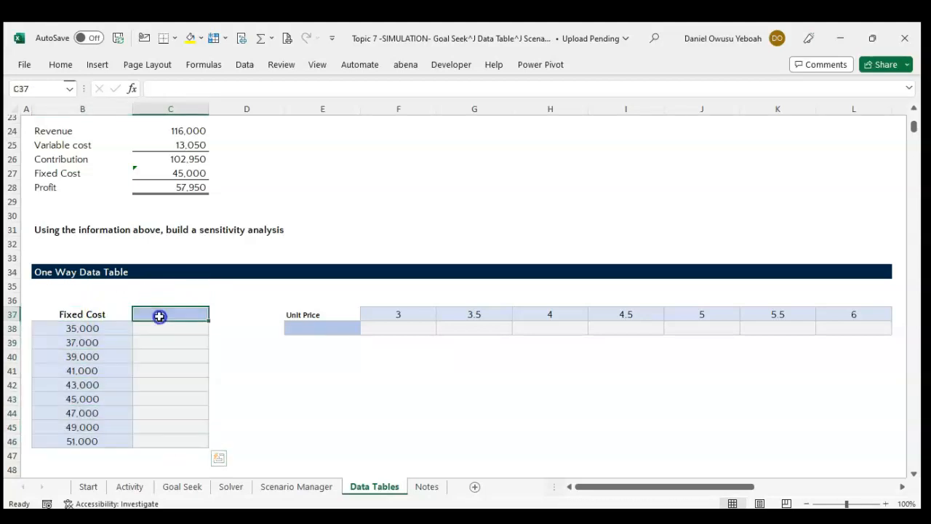
pyautogui.click(178, 187)
pyautogui.click(179, 314)
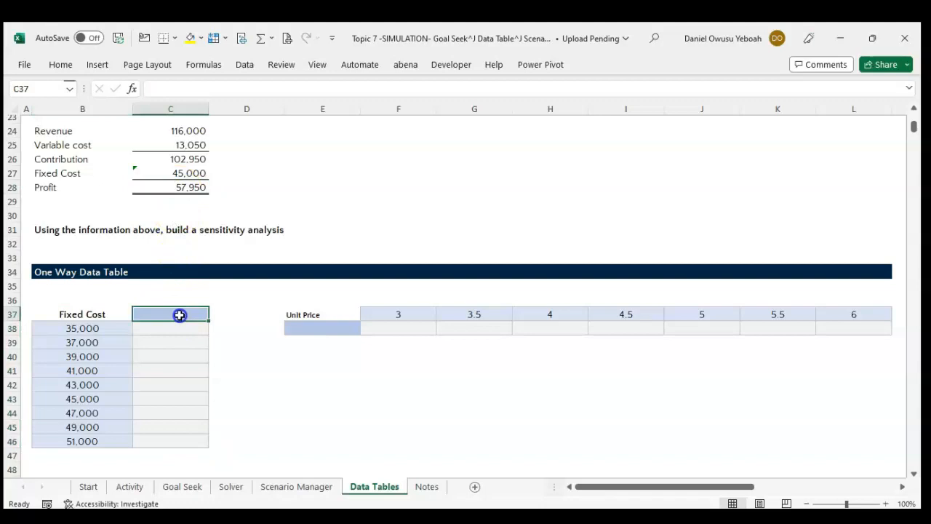
pyautogui.write('=')
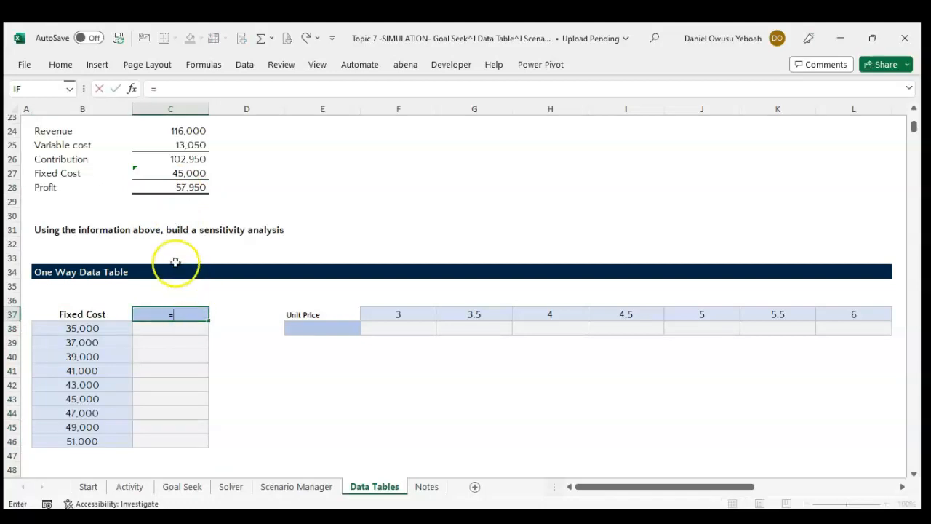
pyautogui.click(175, 187)
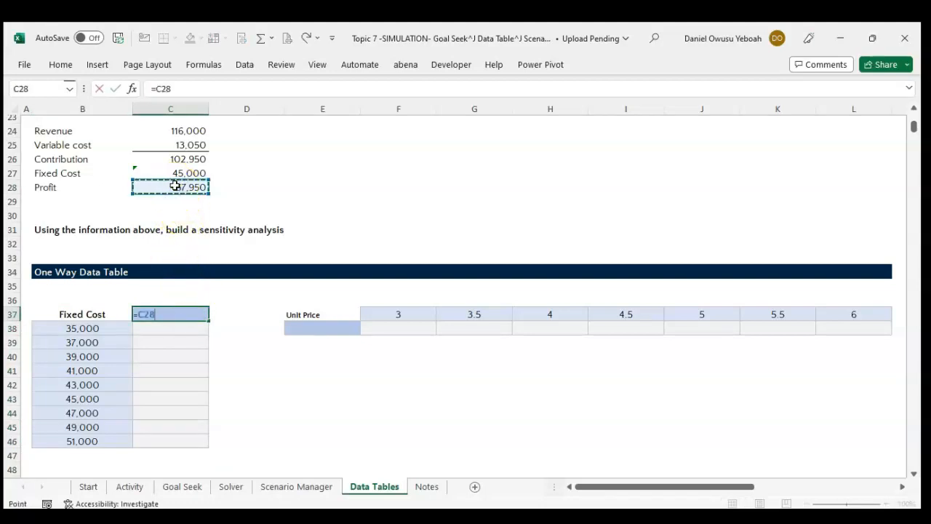
pyautogui.press('Return')
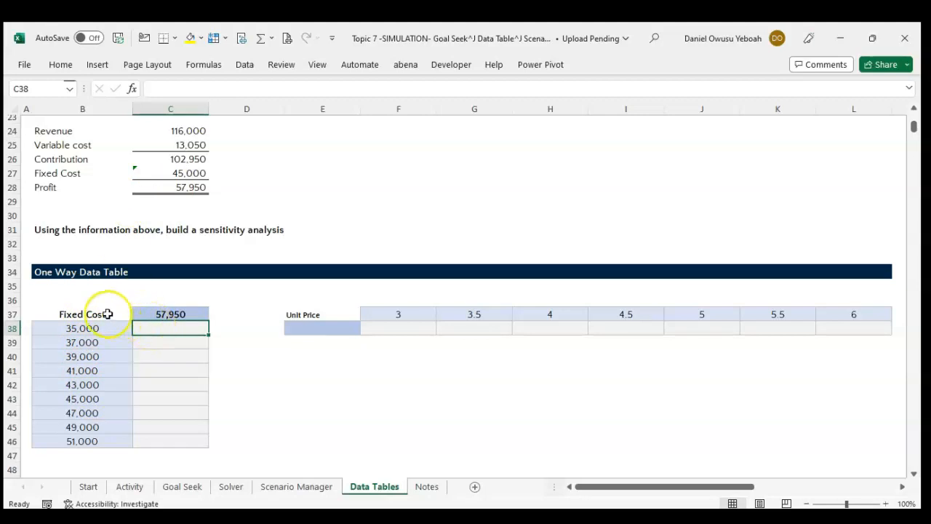
# Open the Data Table what-if tool for the Fixed Cost table B37:C46, keeping its dialog close to the table.
pyautogui.moveTo(105, 314); pyautogui.dragTo(187, 443)
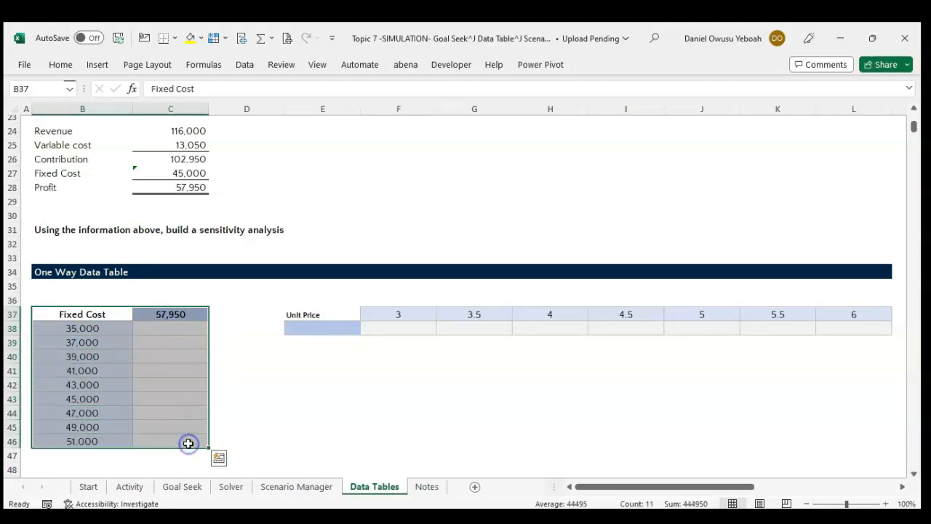
pyautogui.click(243, 64)
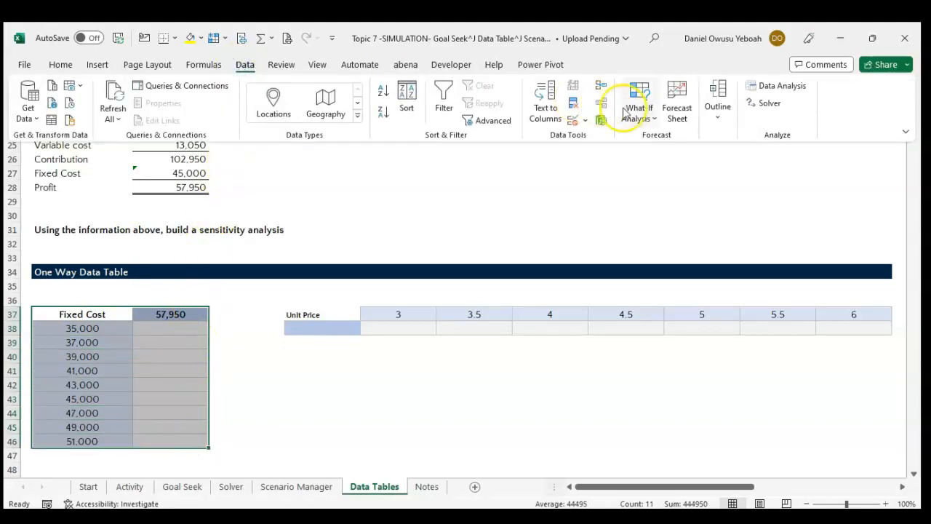
pyautogui.click(625, 113)
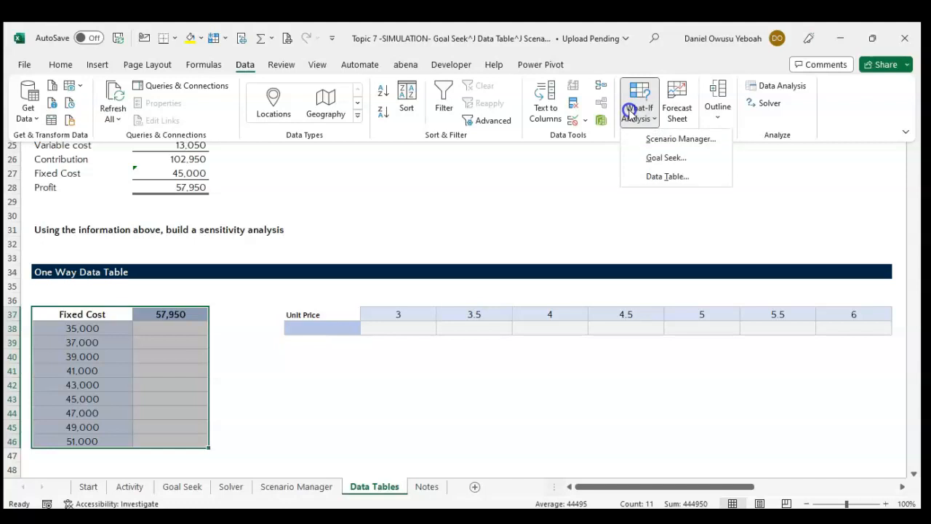
pyautogui.click(652, 176)
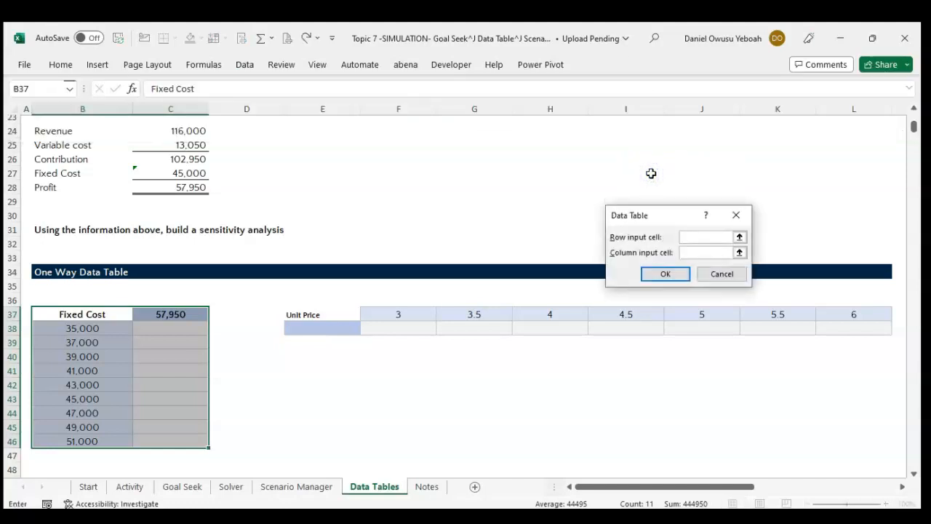
pyautogui.moveTo(657, 216); pyautogui.dragTo(426, 177)
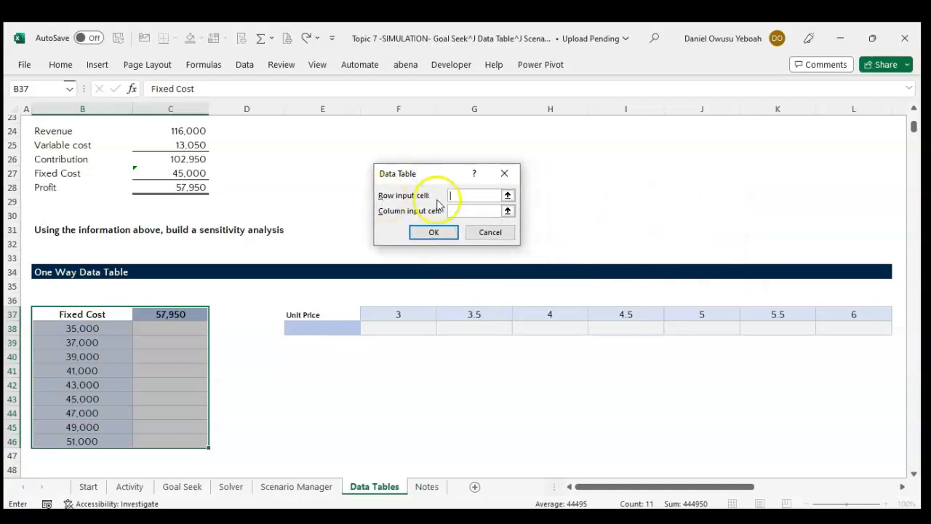
pyautogui.click(451, 196)
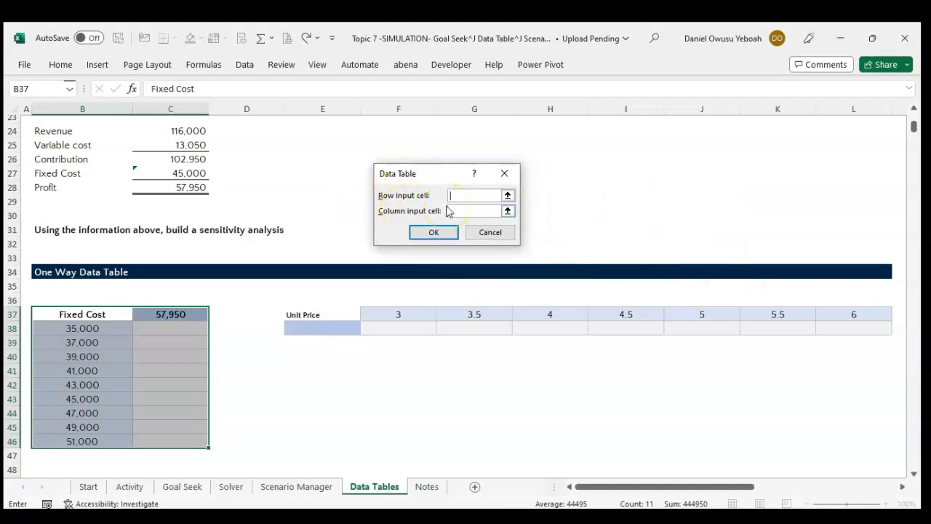
pyautogui.click(452, 195)
pyautogui.click(486, 235)
pyautogui.click(315, 243)
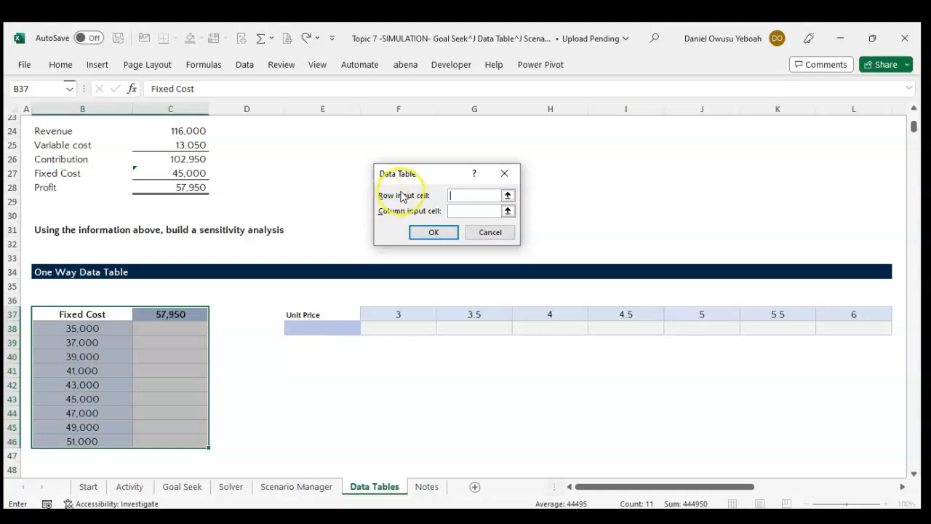
pyautogui.click(396, 215)
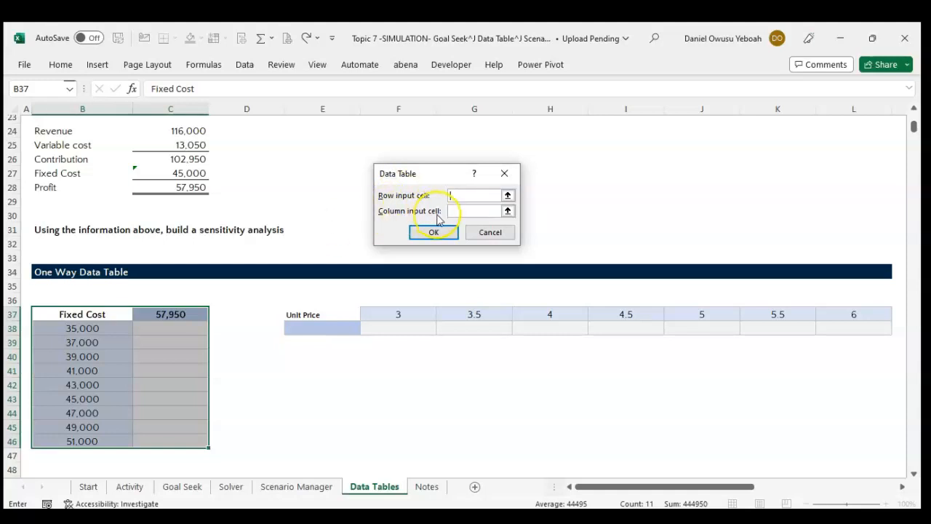
pyautogui.click(376, 212)
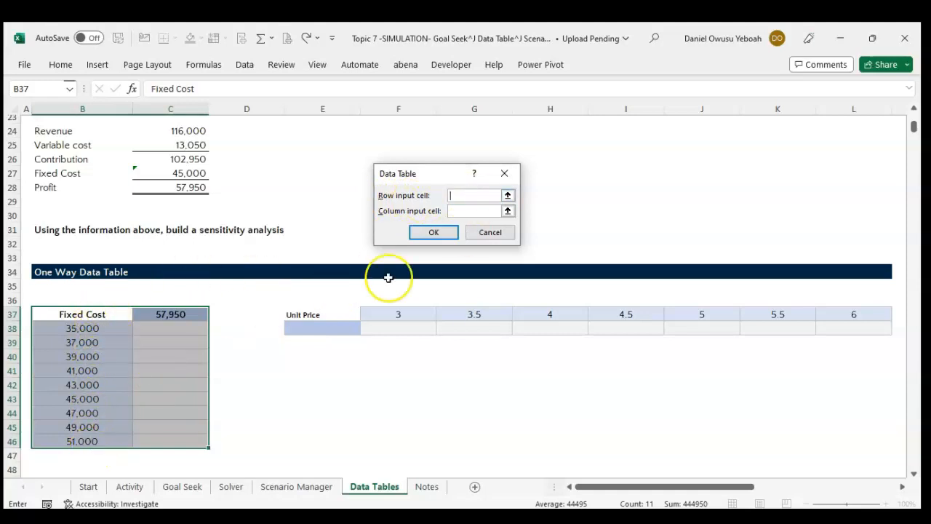
# Set the column input cell to the Fixed Cost assumption $C$17 and generate the one-way Fixed Cost data table.
pyautogui.click(509, 211)
pyautogui.scroll(3, 335, 219)
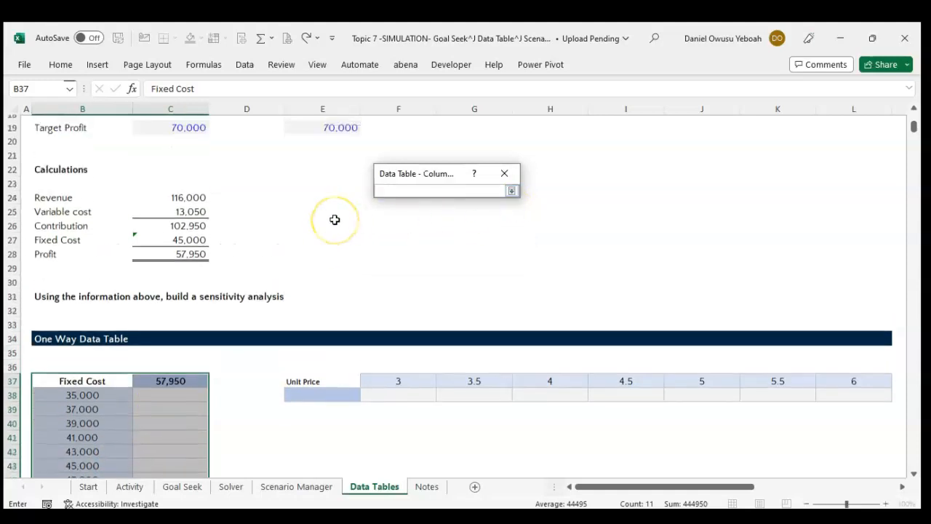
pyautogui.scroll(1, 209, 259)
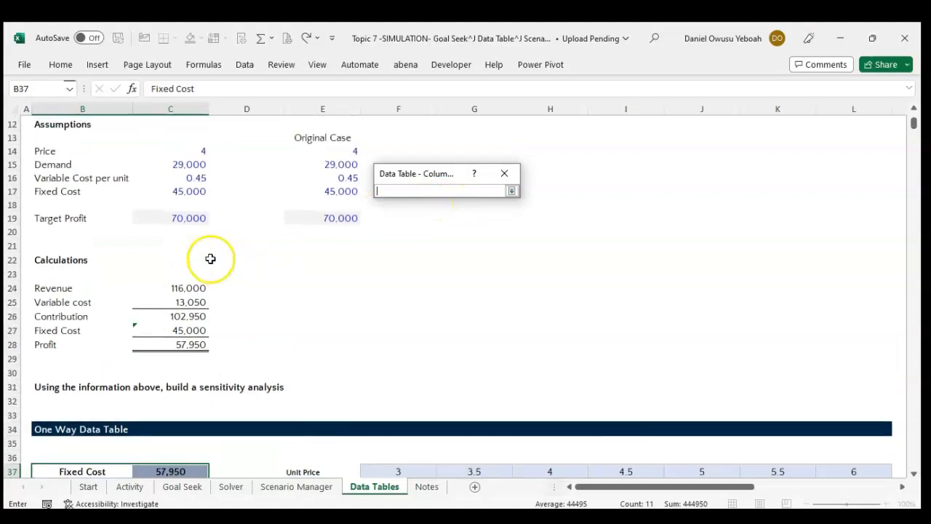
pyautogui.scroll(1, 161, 351)
pyautogui.scroll(1, 162, 351)
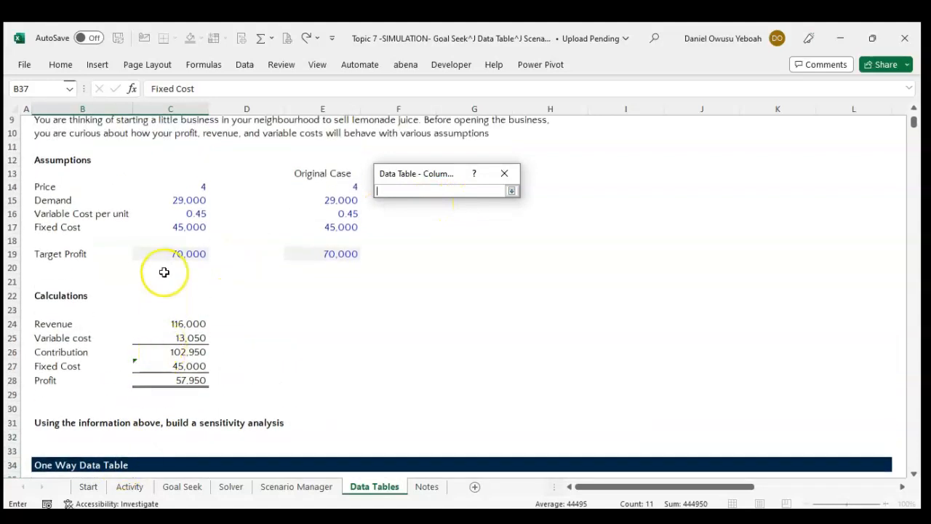
pyautogui.click(180, 228)
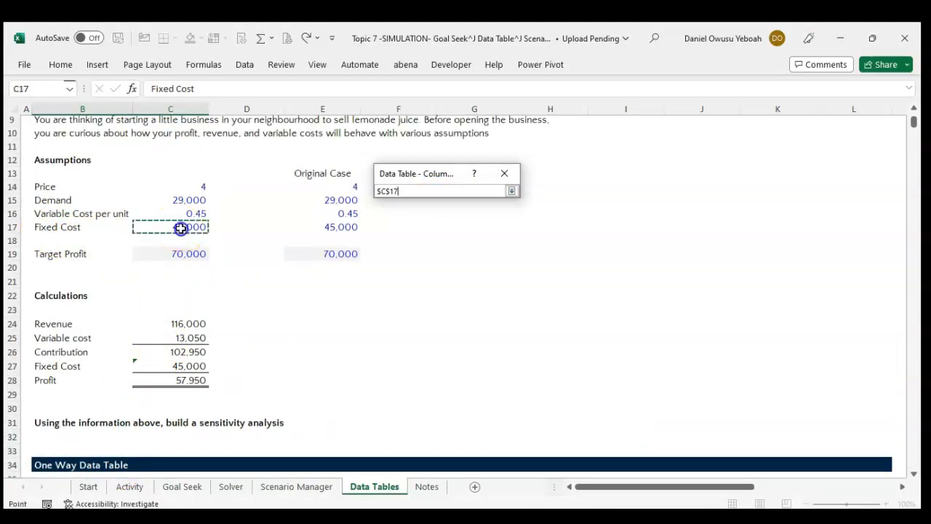
pyautogui.scroll(-3, 211, 317)
pyautogui.scroll(-1, 211, 317)
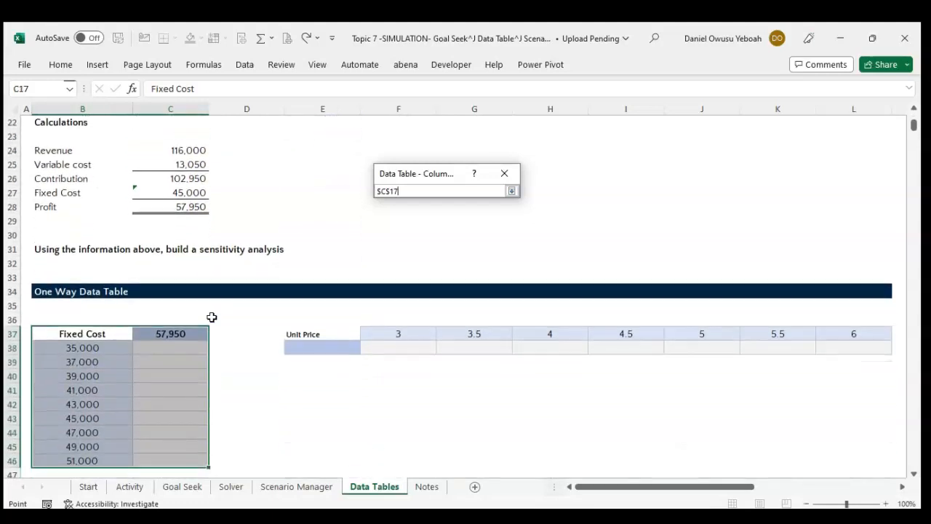
pyautogui.click(511, 190)
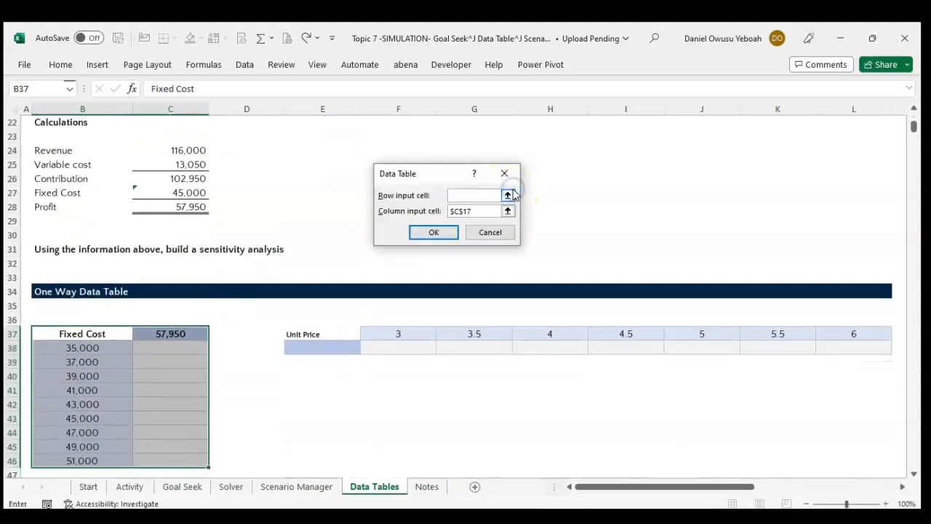
pyautogui.click(432, 232)
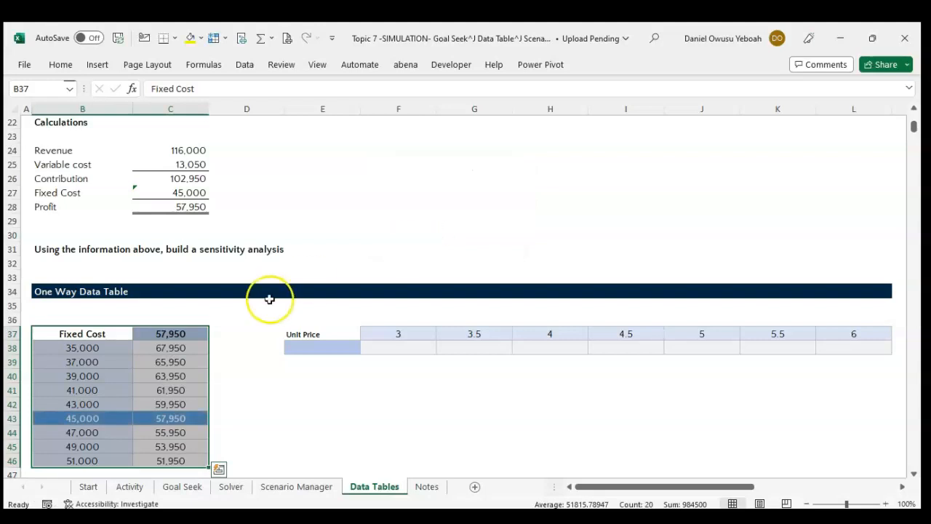
# Compare the Fixed Cost table's input values and profit results with the Fixed Cost assumption in B17:C17 and the calculated profit.
pyautogui.moveTo(95, 333); pyautogui.dragTo(96, 466)
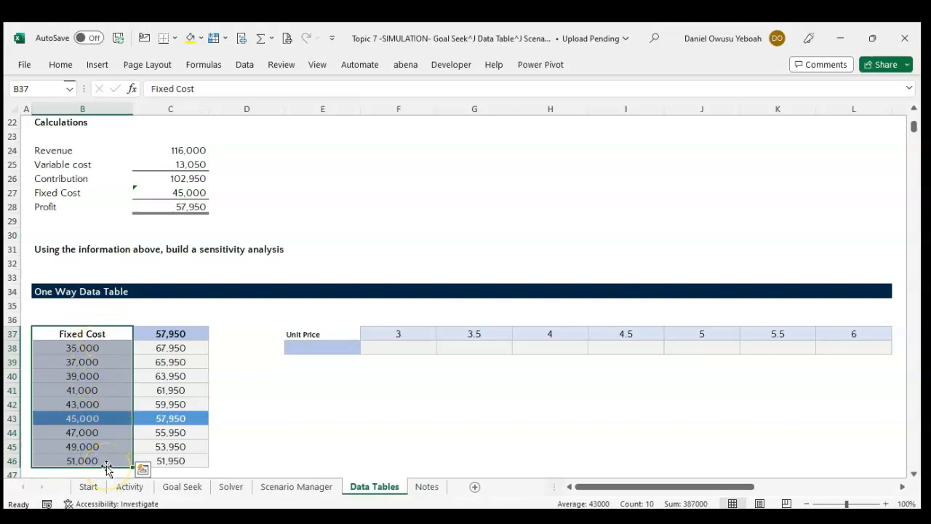
pyautogui.scroll(3, 261, 341)
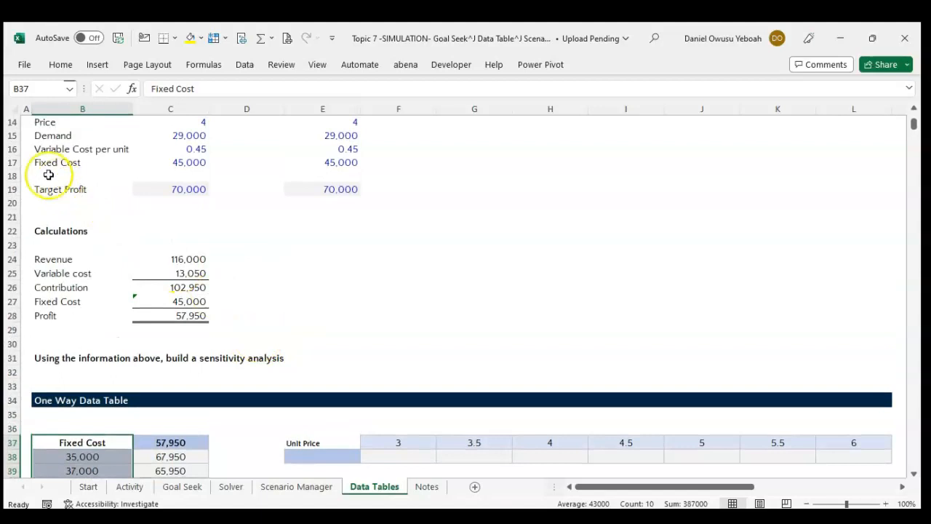
pyautogui.moveTo(42, 166); pyautogui.dragTo(188, 165)
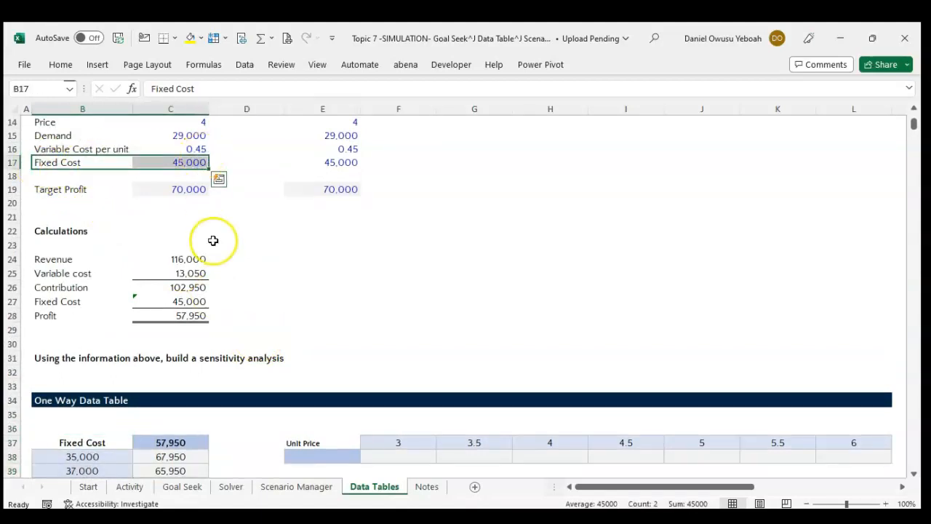
pyautogui.scroll(-2, 213, 241)
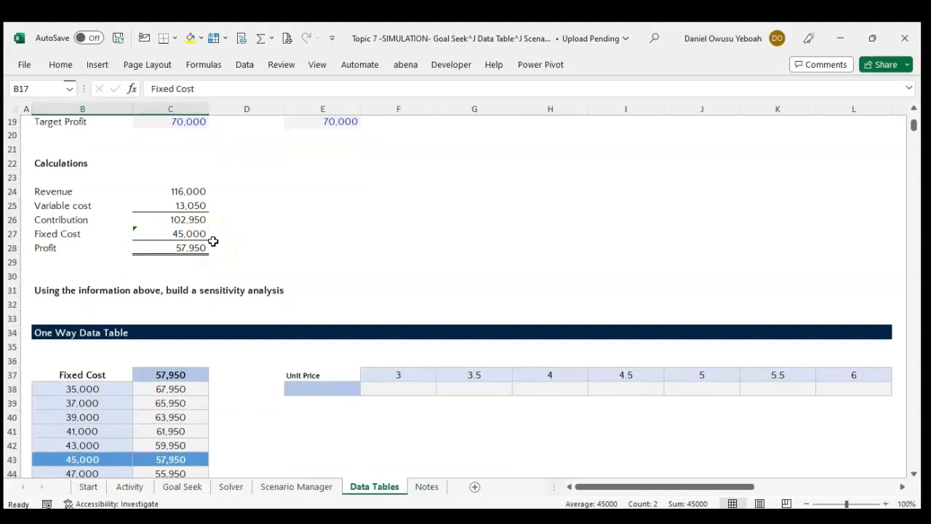
pyautogui.scroll(-1, 197, 339)
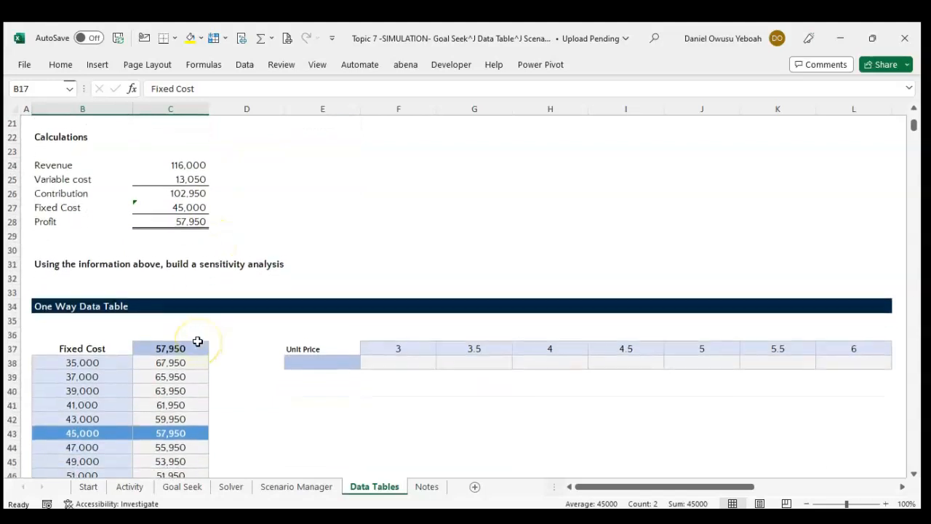
pyautogui.scroll(1, 195, 331)
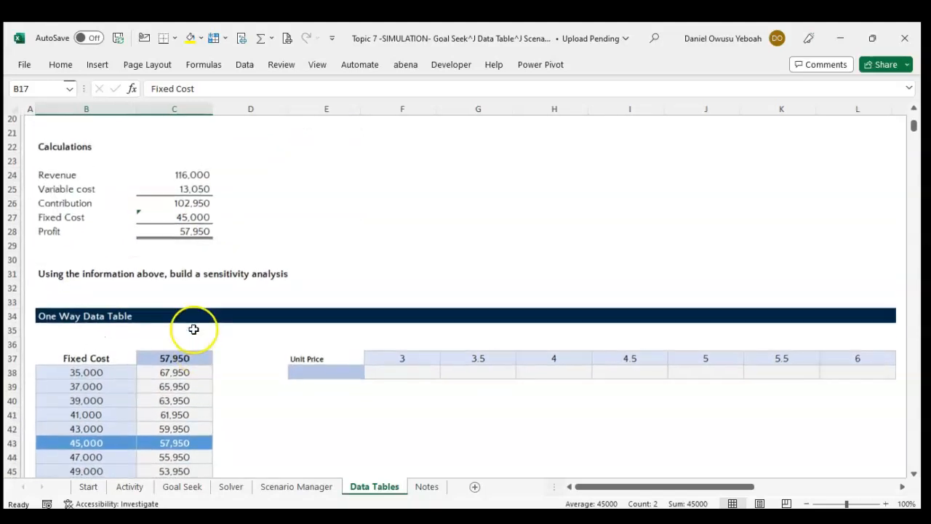
pyautogui.scroll(2, 100, 391)
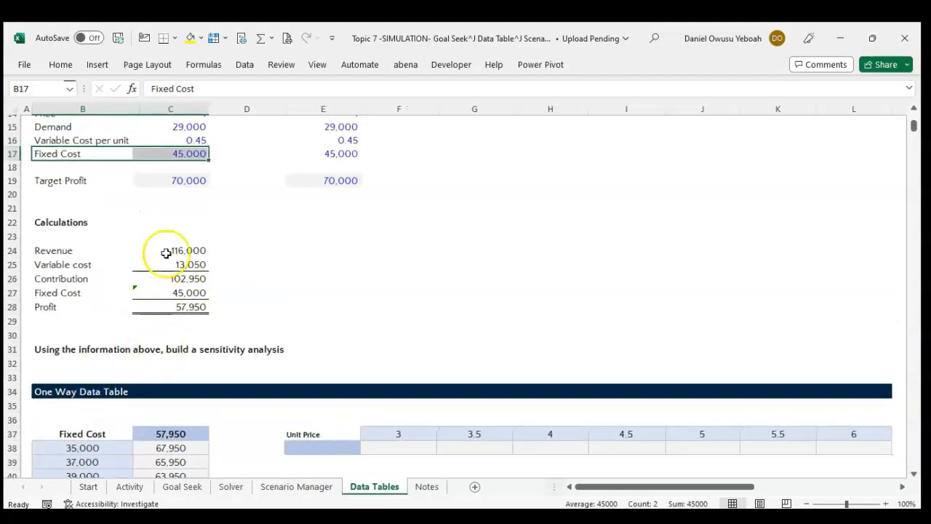
pyautogui.scroll(-1, 192, 169)
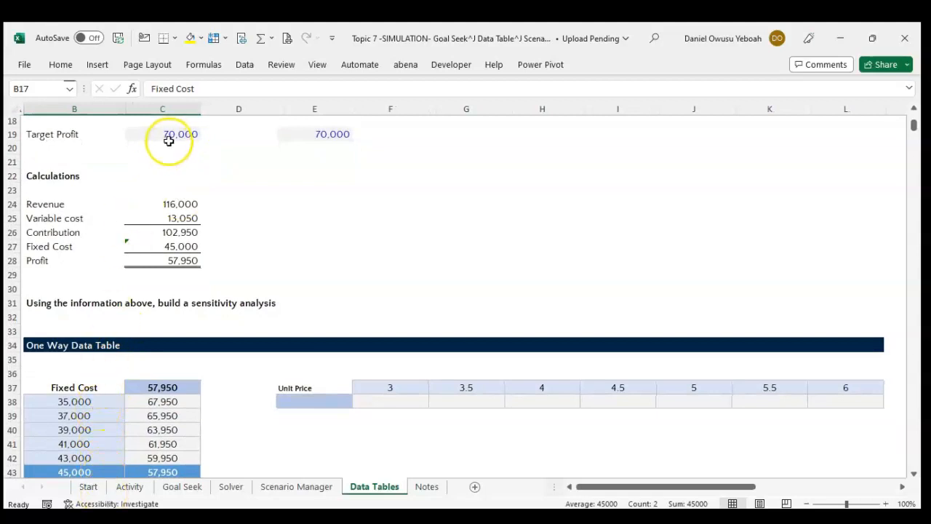
pyautogui.scroll(1, 169, 138)
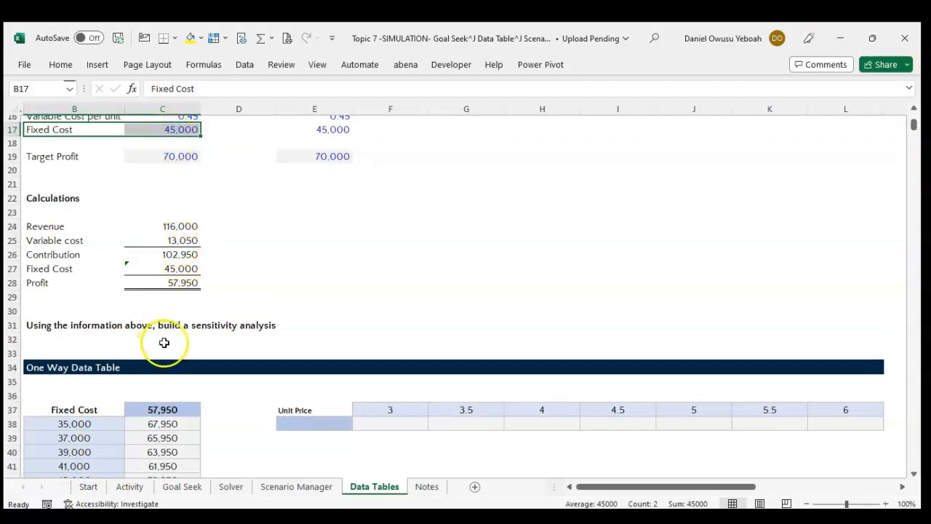
pyautogui.scroll(-2, 160, 405)
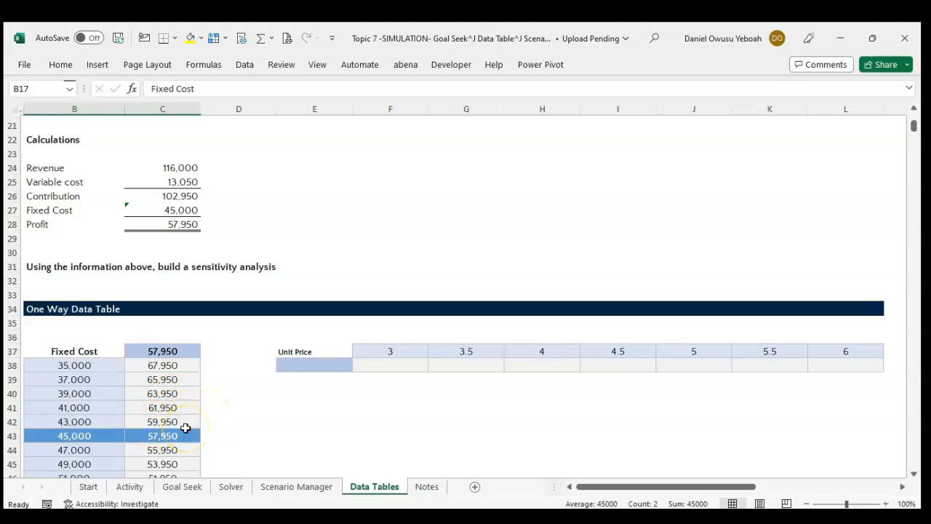
pyautogui.scroll(-2, 186, 428)
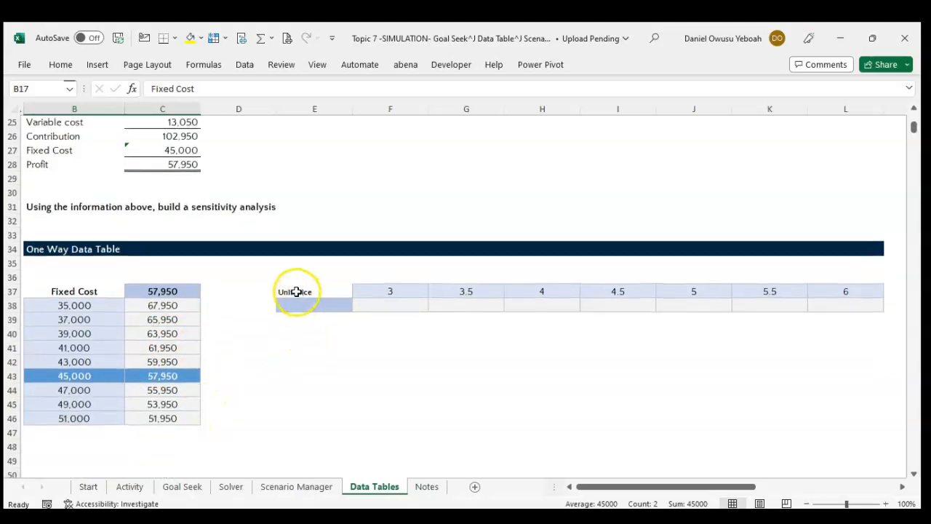
# Link cell E38 of the Unit Price table to the calculated profit with the formula =C28.
pyautogui.moveTo(295, 292); pyautogui.dragTo(846, 305)
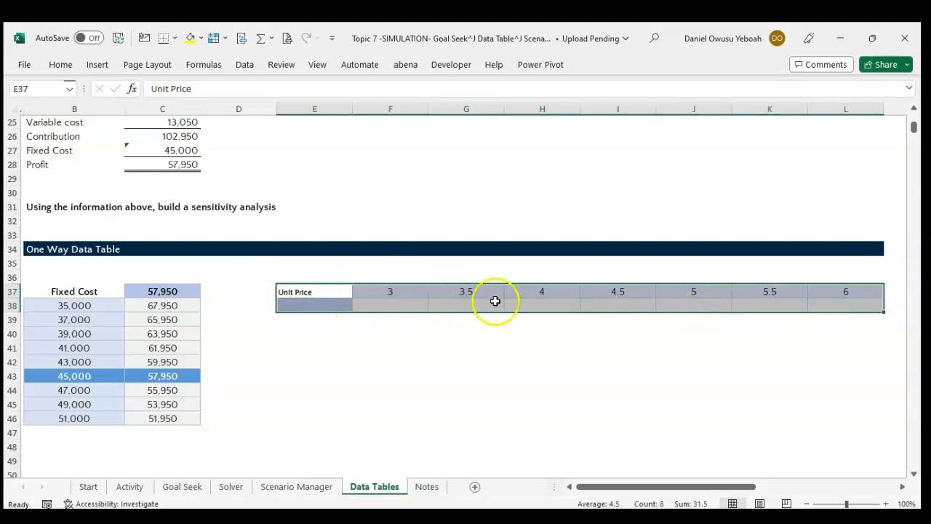
pyautogui.click(307, 306)
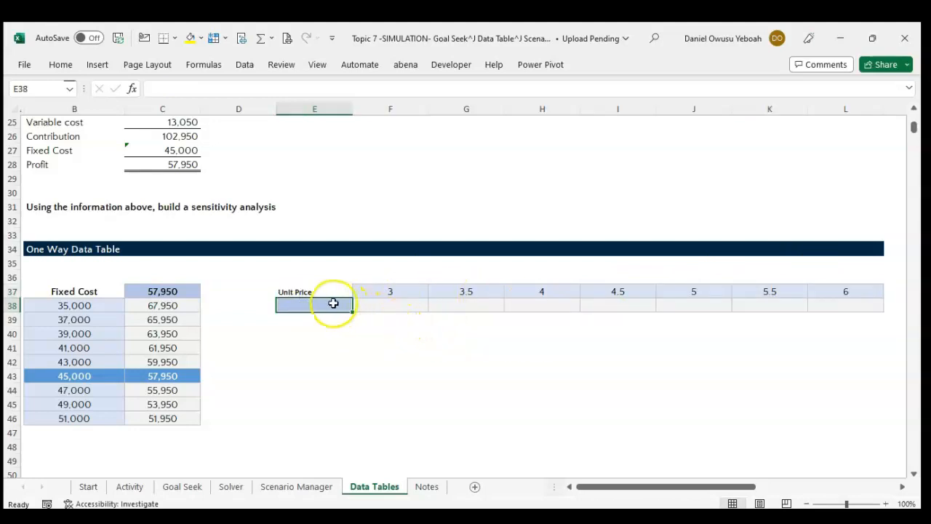
pyautogui.write('=')
pyautogui.scroll(2, 301, 354)
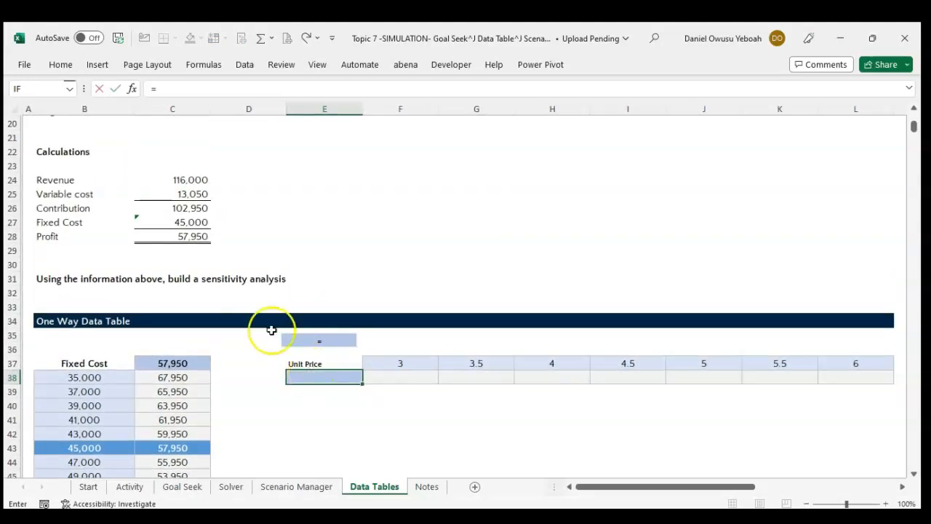
pyautogui.click(183, 238)
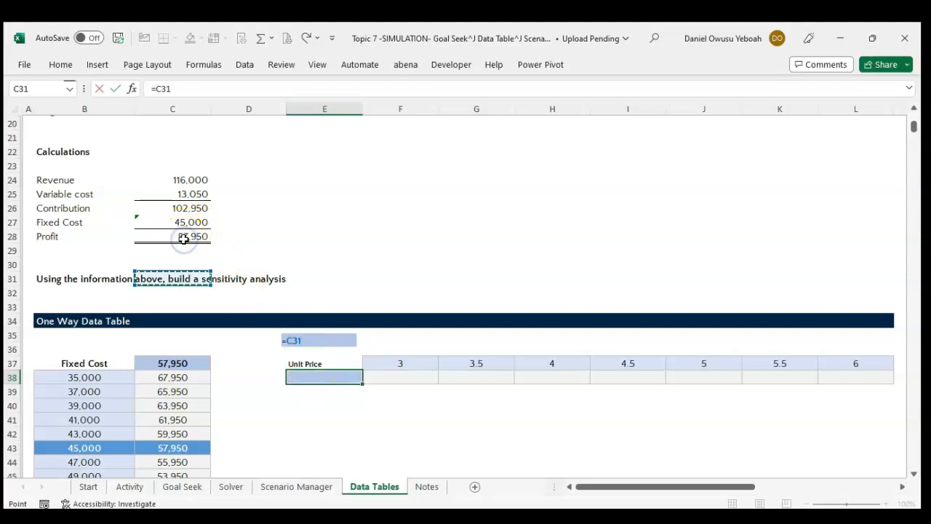
pyautogui.click(183, 237)
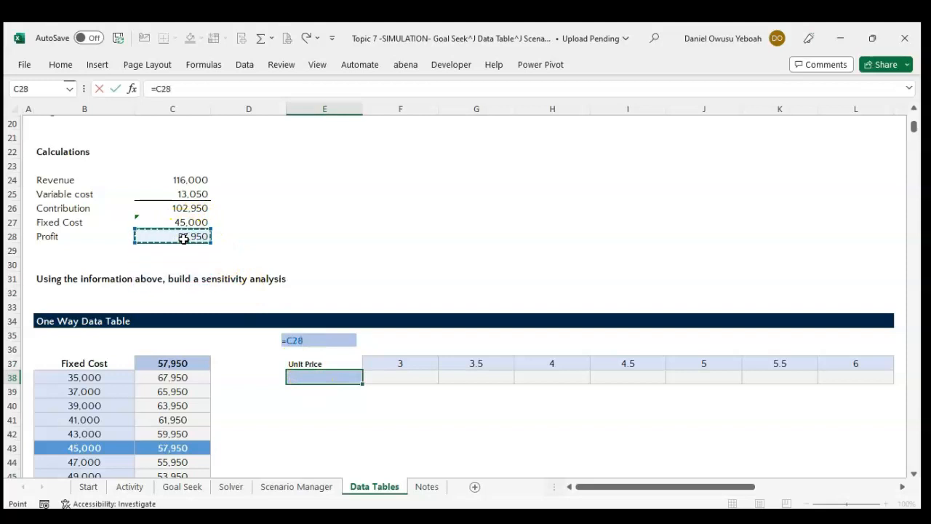
pyautogui.press('Return')
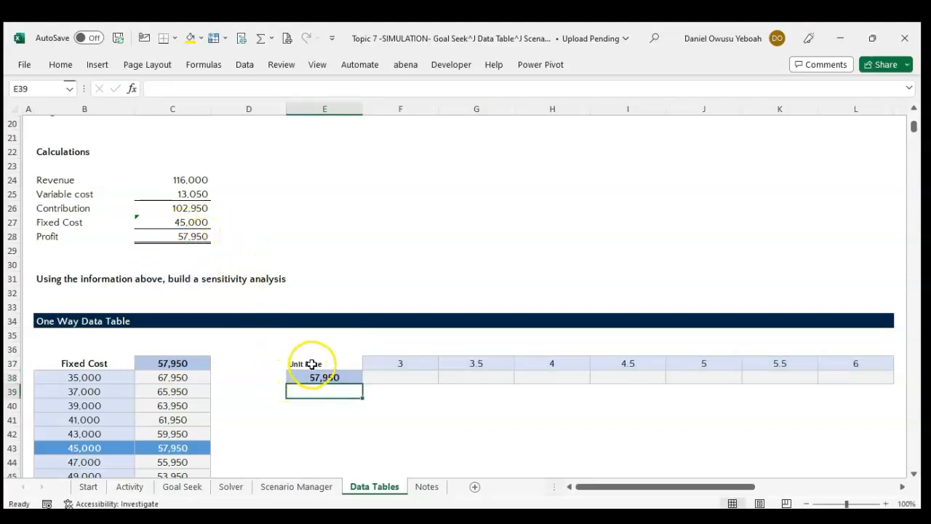
pyautogui.press('Down')
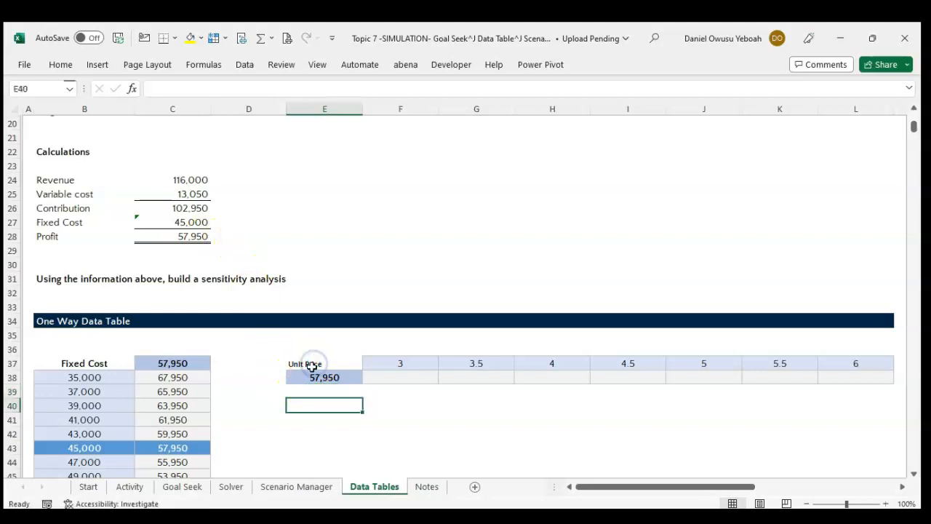
# Open the Data Table what-if tool for the Unit Price table E37:L38.
pyautogui.click(306, 364)
pyautogui.hotkey('shift', 'Right')
pyautogui.hotkey('shift', 'Right')
pyautogui.hotkey('shift', 'Right')
pyautogui.hotkey('shift', 'Right')
pyautogui.hotkey('shift', 'Right')
pyautogui.hotkey('shift', 'Right')
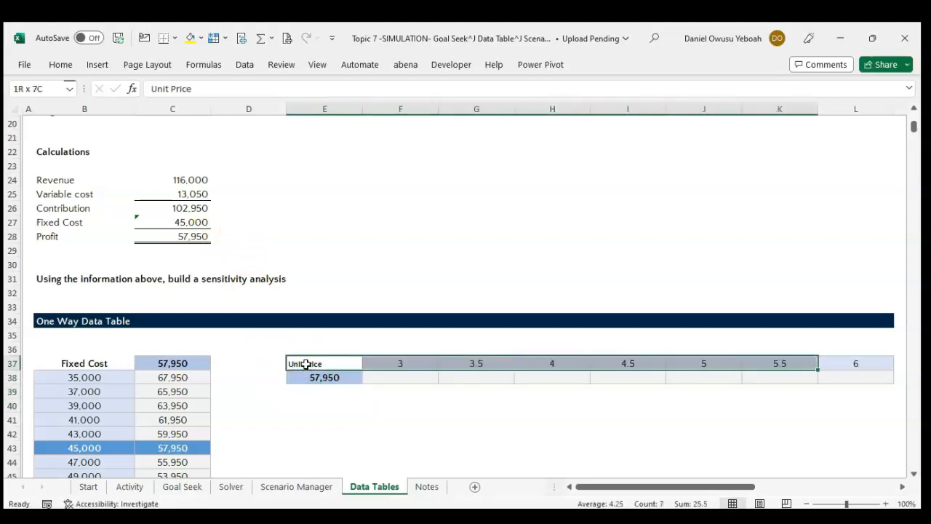
pyautogui.hotkey('shift', 'Right')
pyautogui.hotkey('shift', 'Down')
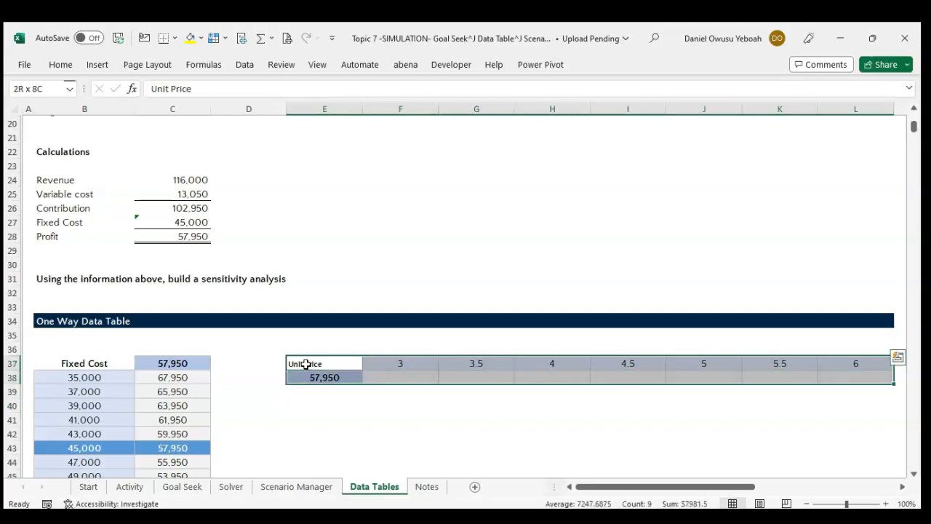
pyautogui.click(243, 65)
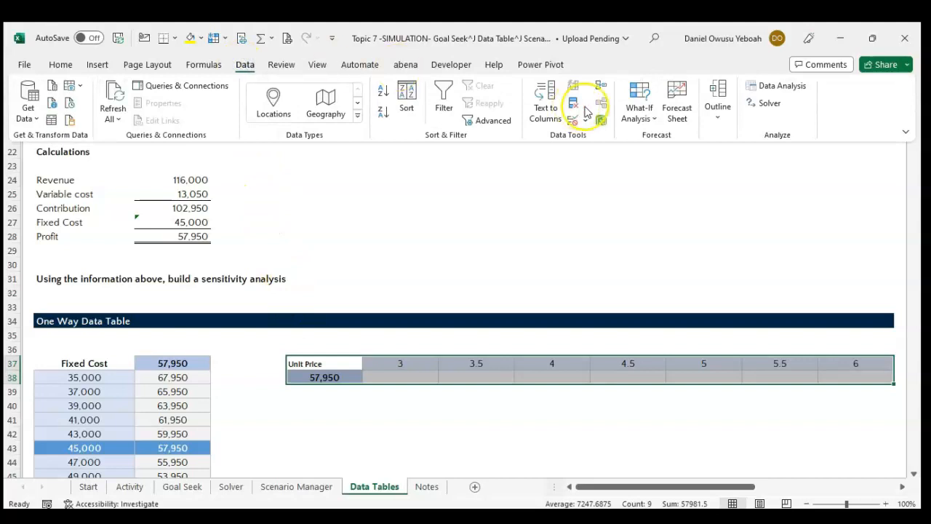
pyautogui.click(636, 117)
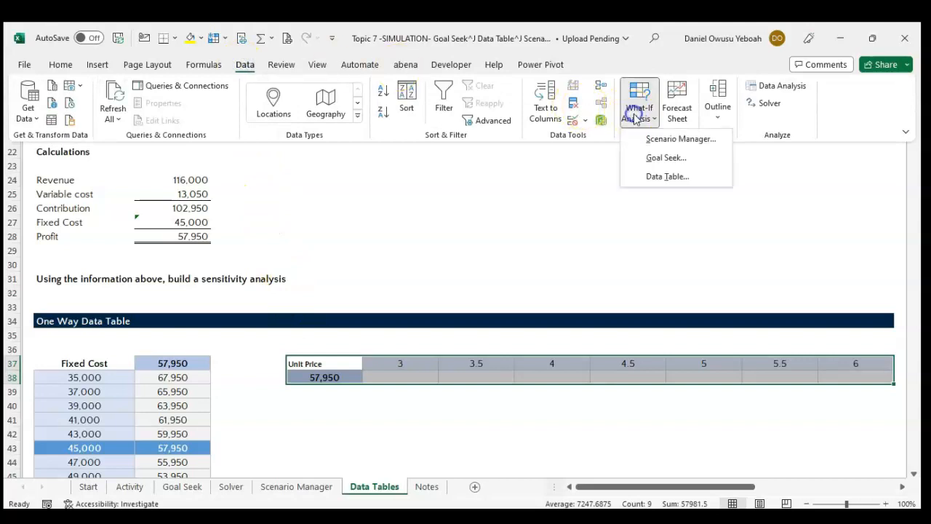
pyautogui.click(657, 178)
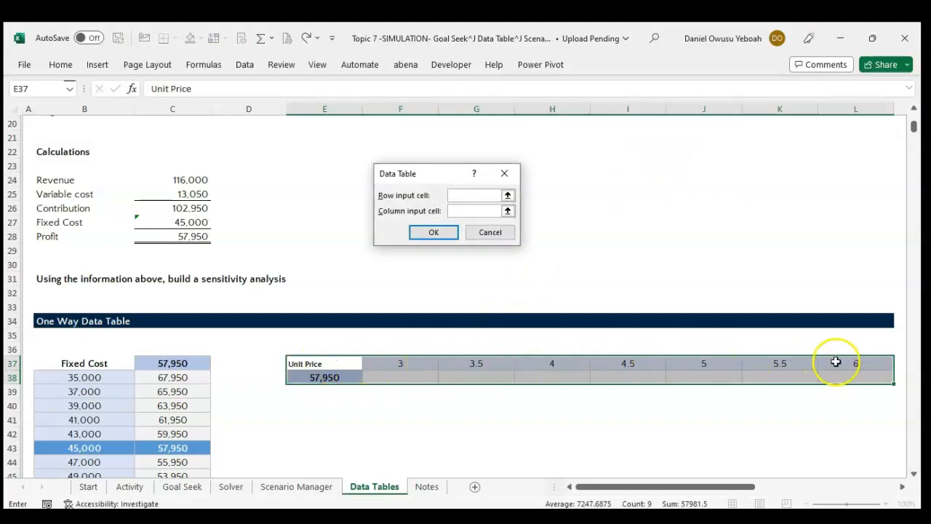
# Set the row input cell to the Price assumption $C$14 and generate the one-way Unit Price data table.
pyautogui.scroll(4, 442, 247)
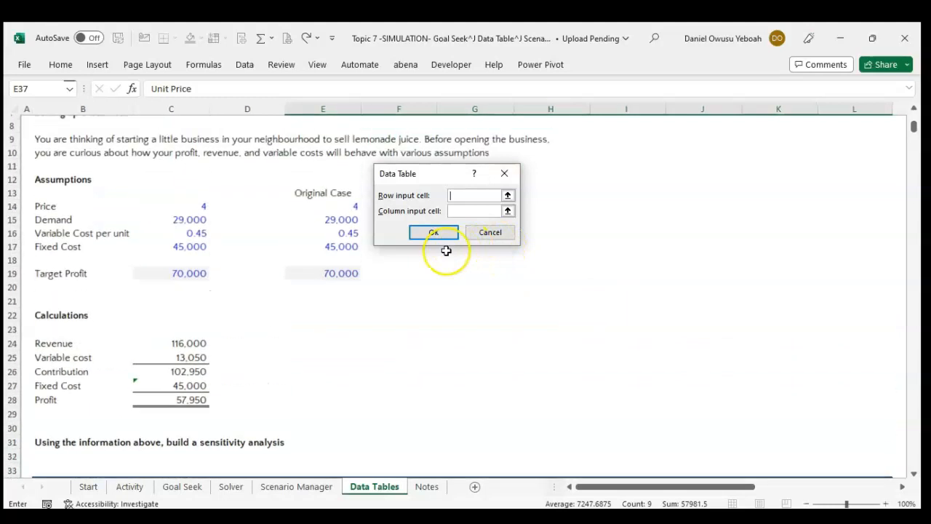
pyautogui.click(507, 195)
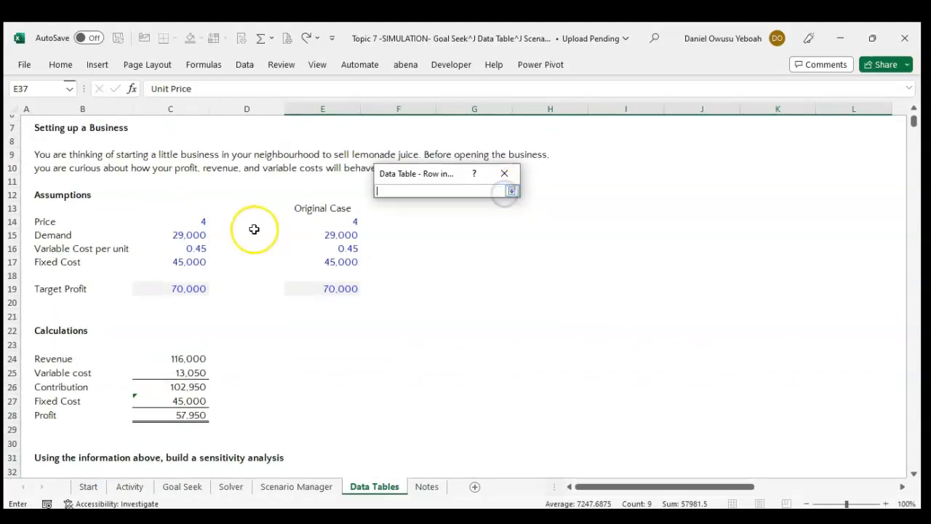
pyautogui.click(183, 221)
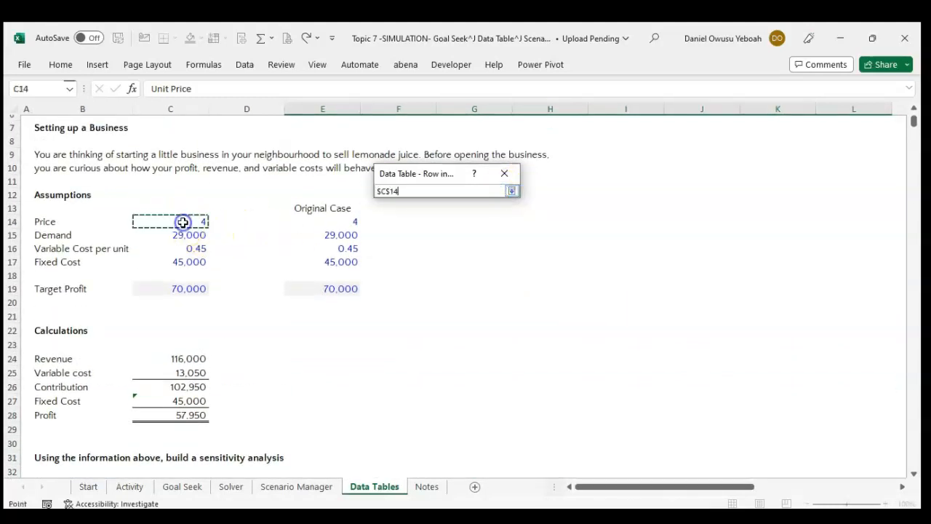
pyautogui.click(512, 191)
pyautogui.click(449, 232)
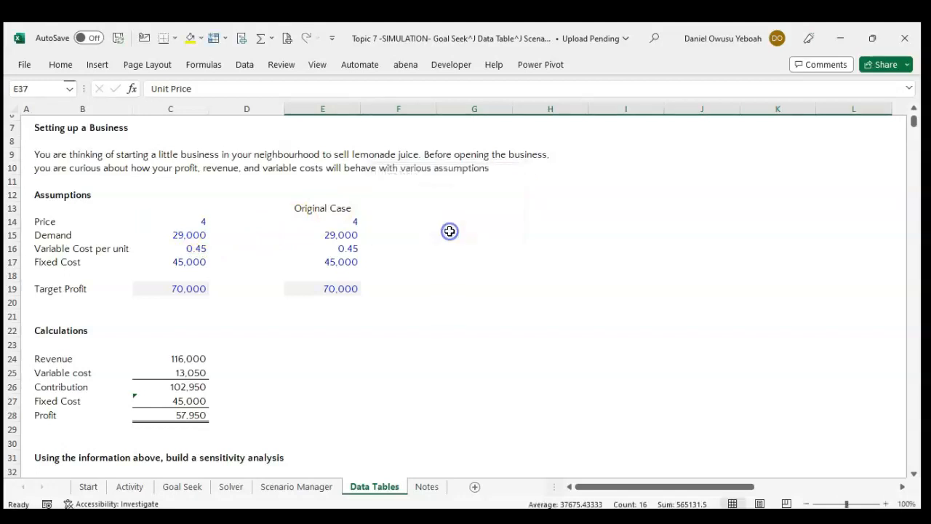
pyautogui.scroll(-7, 440, 280)
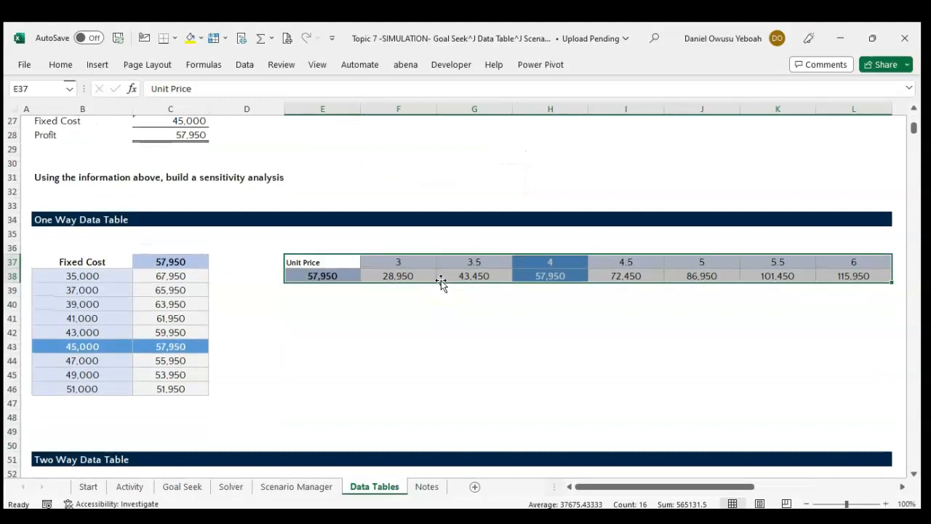
pyautogui.click(333, 295)
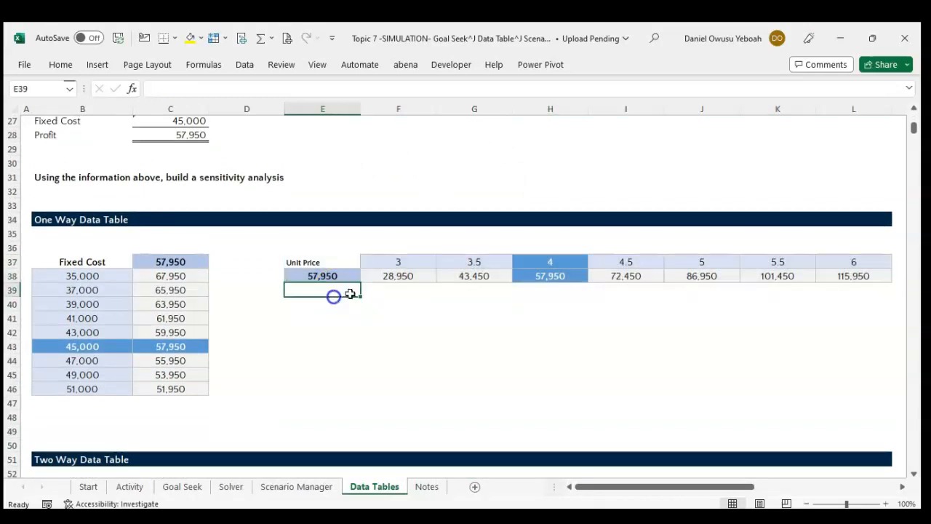
# Examine the Unit Price table's profit results and the fixed cost and price inputs of the Two Way Data Table.
pyautogui.click(393, 257)
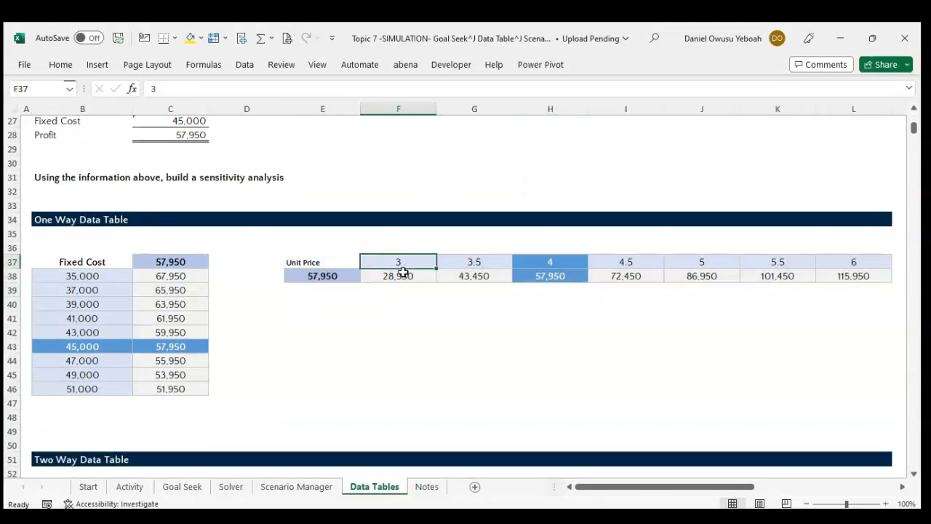
pyautogui.click(402, 273)
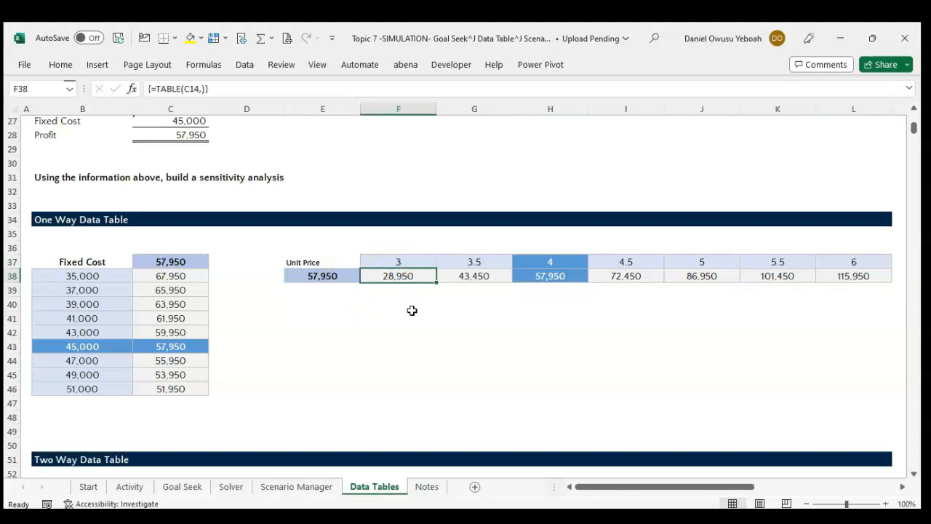
pyautogui.click(478, 277)
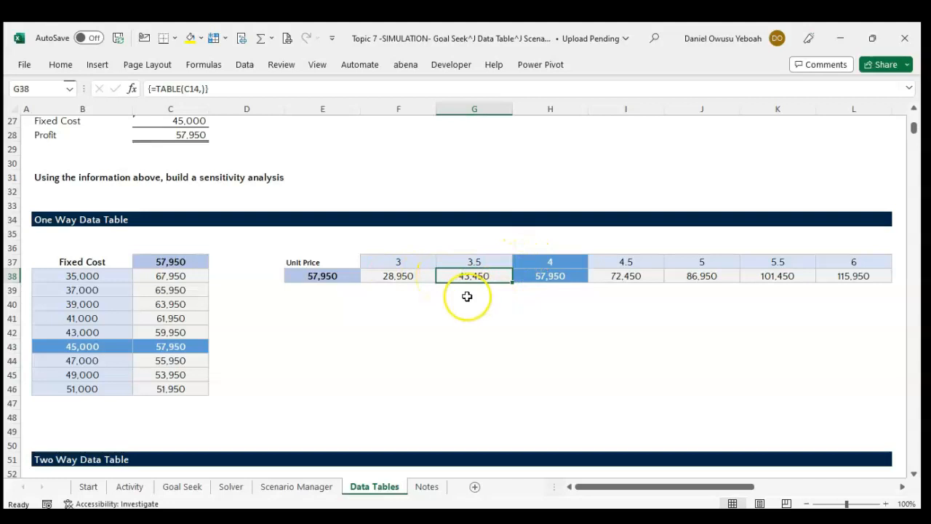
pyautogui.scroll(-3, 466, 296)
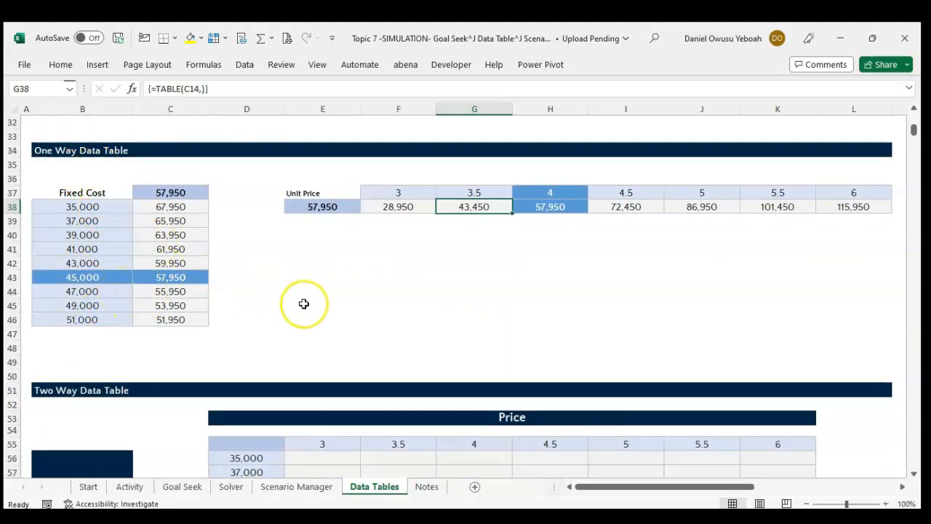
pyautogui.scroll(-4, 303, 303)
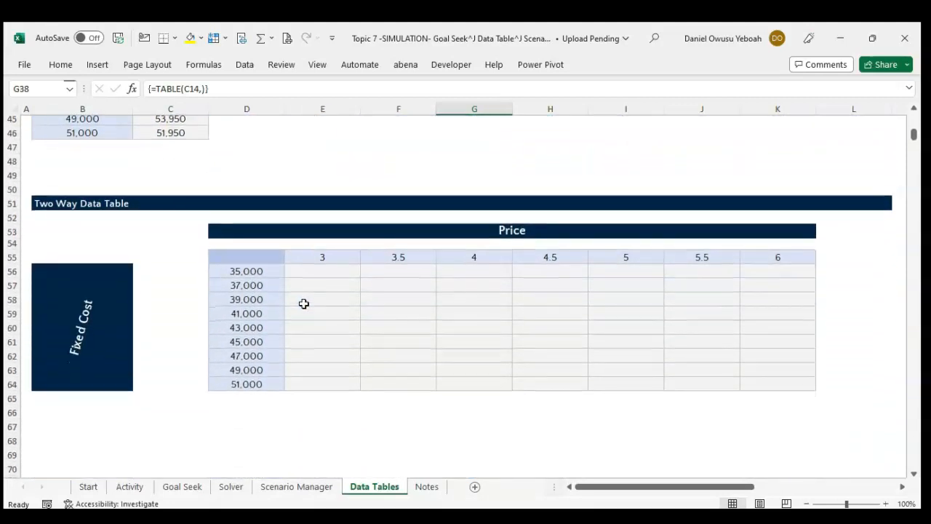
pyautogui.click(240, 258)
pyautogui.moveTo(245, 267); pyautogui.dragTo(250, 390)
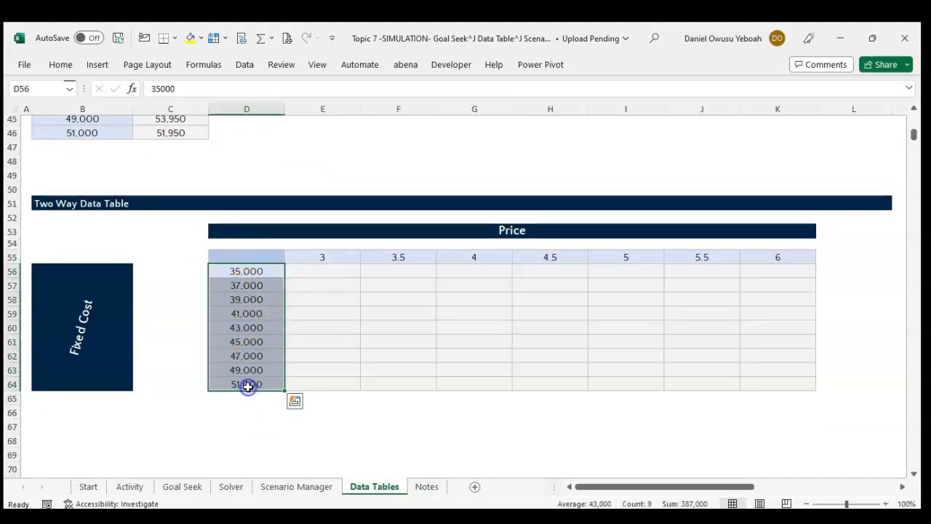
pyautogui.moveTo(307, 257); pyautogui.dragTo(782, 258)
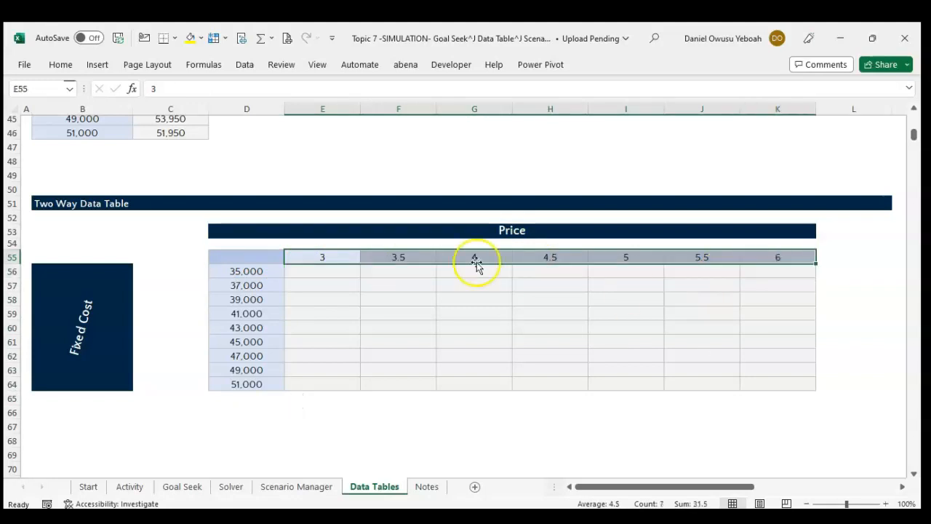
# Link corner cell D55 of the Two Way Data Table to the calculated profit with the formula =C28.
pyautogui.click(264, 264)
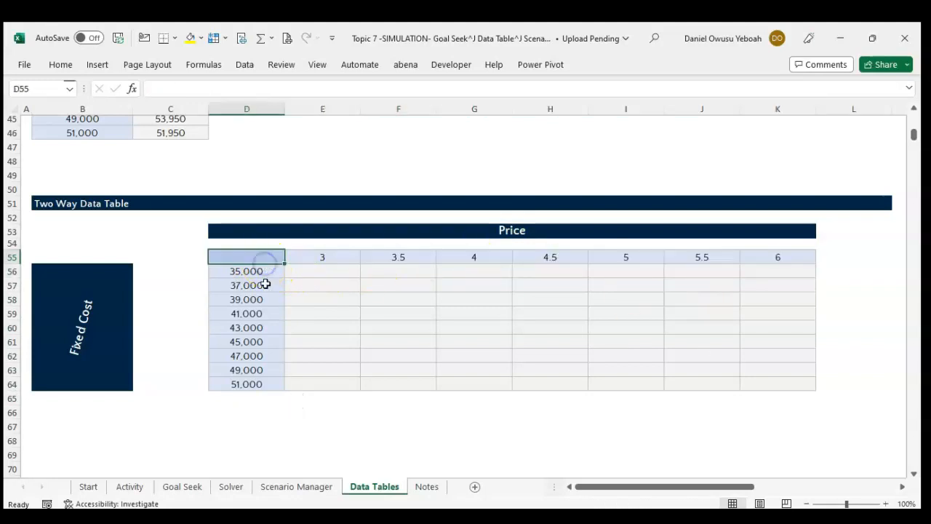
pyautogui.scroll(1, 295, 256)
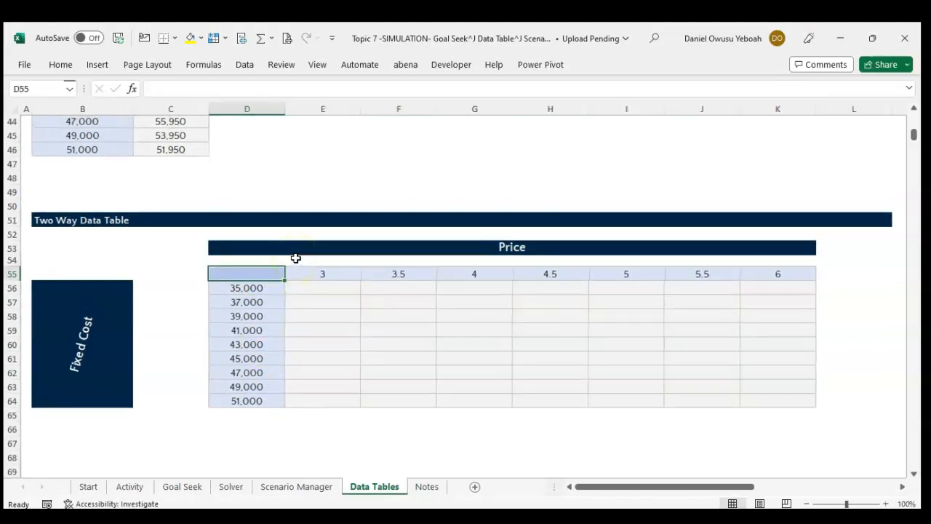
pyautogui.write('=')
pyautogui.scroll(6, 272, 303)
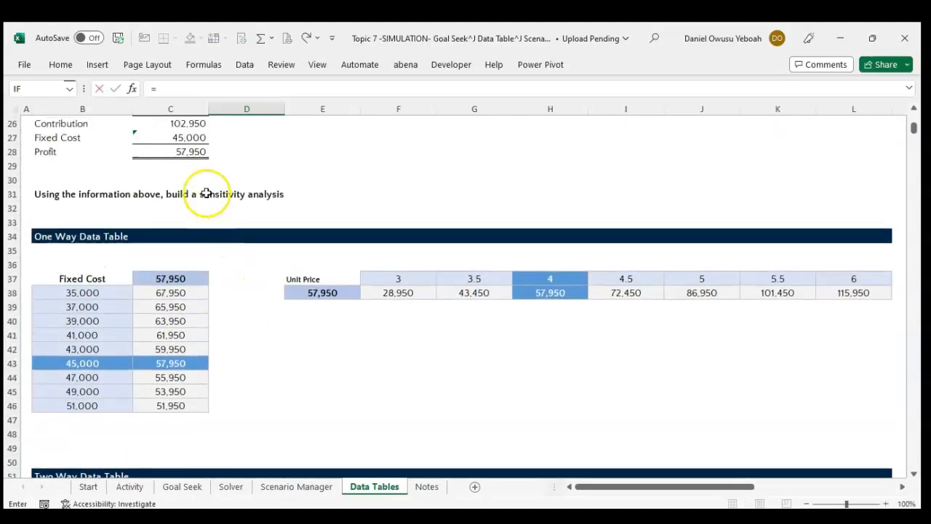
pyautogui.click(184, 151)
pyautogui.press('Return')
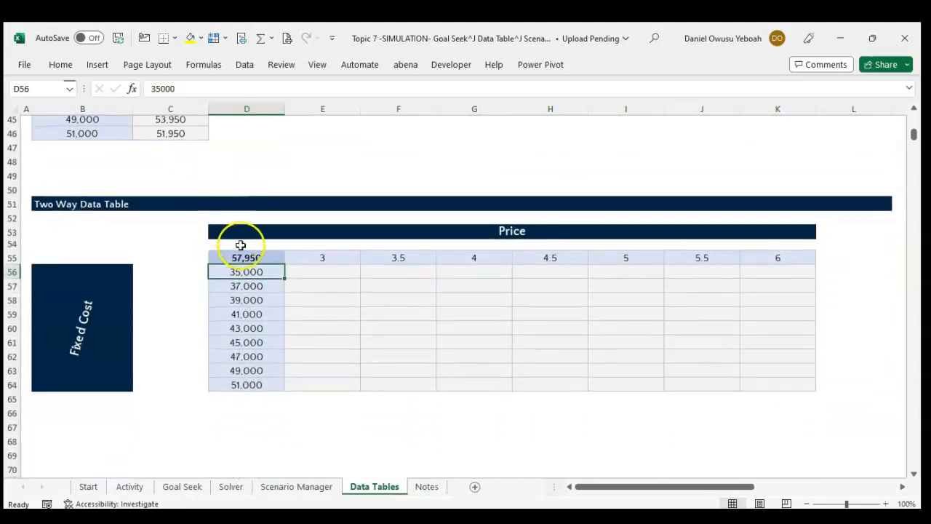
# Open the Data Table what-if tool for the two-way table range D55:K64.
pyautogui.moveTo(245, 256); pyautogui.dragTo(816, 388)
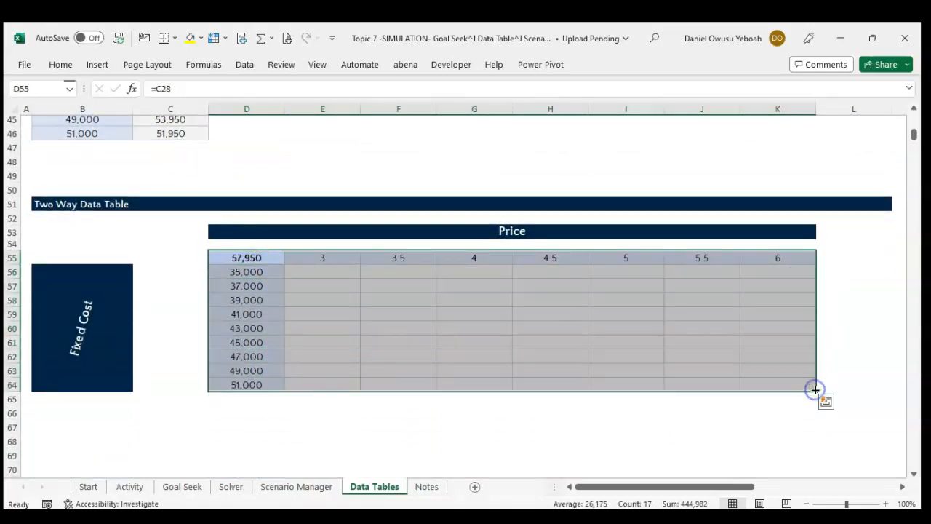
pyautogui.click(243, 65)
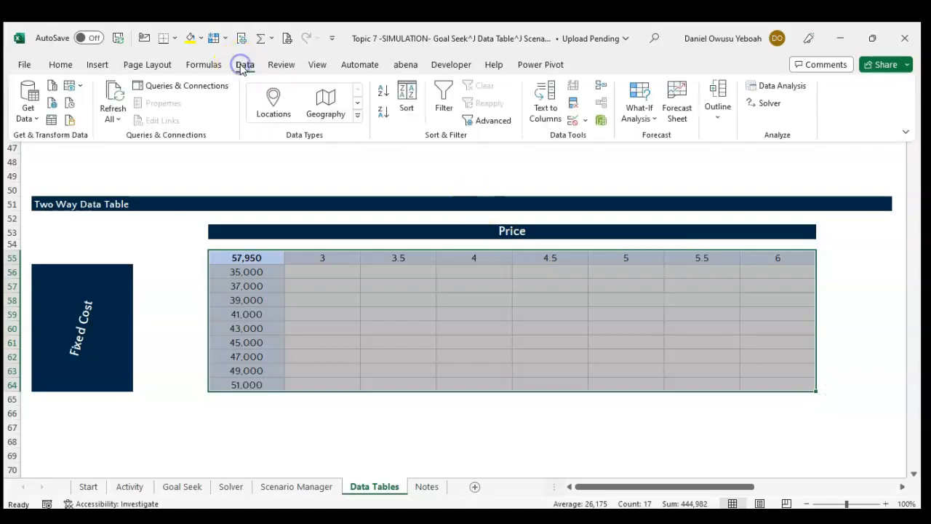
pyautogui.click(640, 111)
pyautogui.click(661, 176)
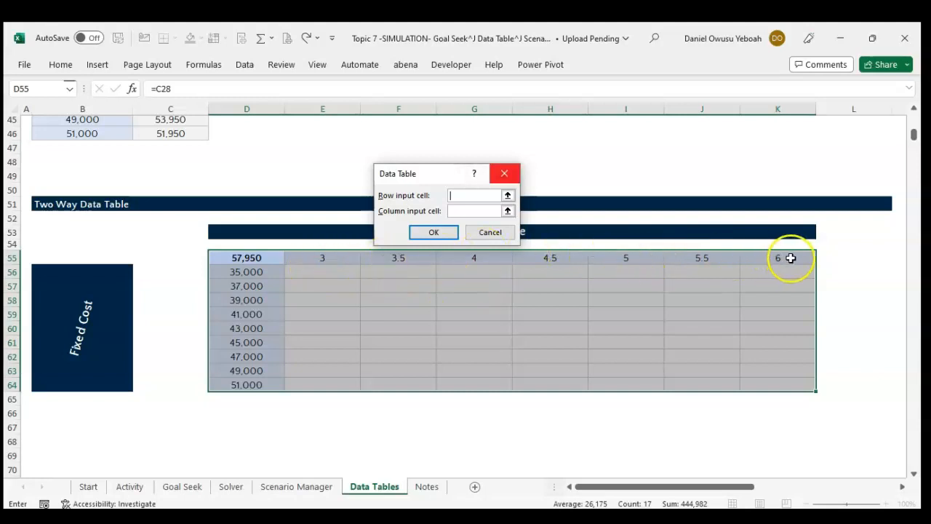
# Set the two-way table's row input cell to the Price assumption =$C$14.
pyautogui.scroll(7, 405, 320)
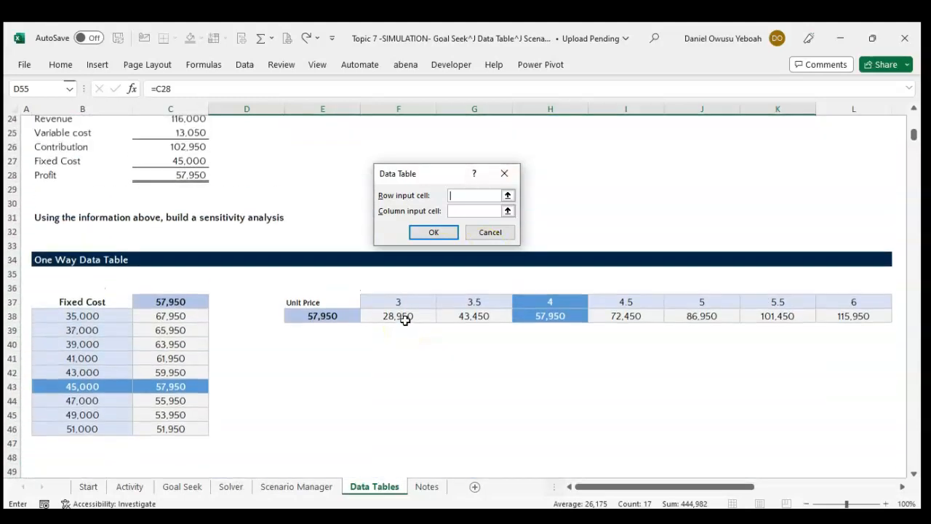
pyautogui.scroll(4, 405, 319)
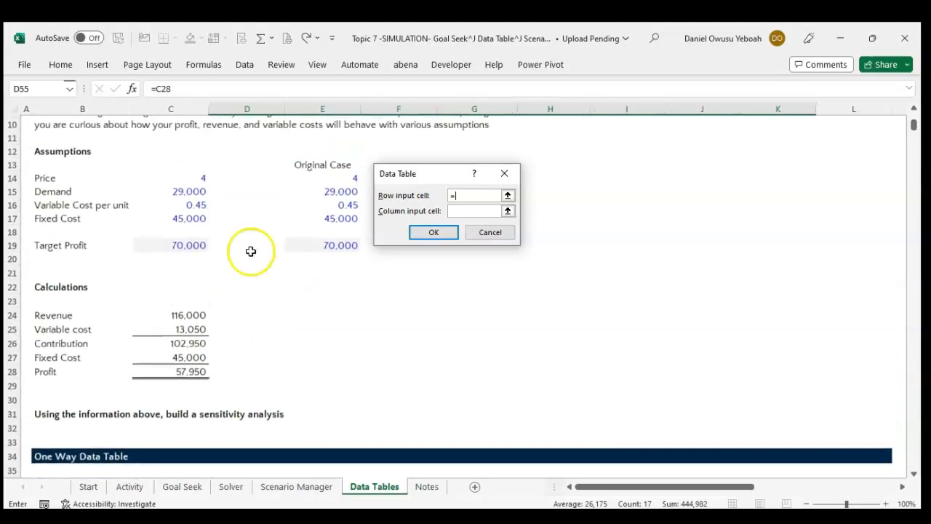
pyautogui.click(194, 177)
pyautogui.scroll(-4, 312, 309)
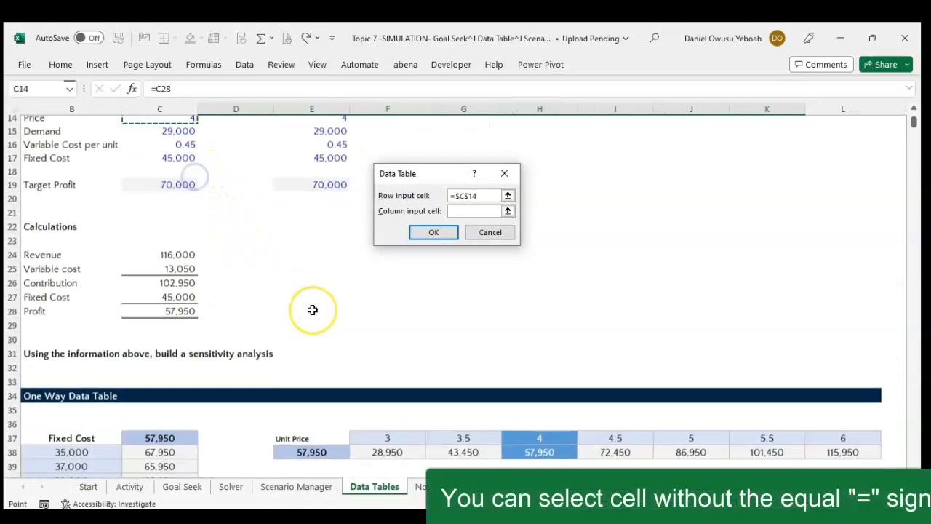
pyautogui.scroll(-9, 312, 309)
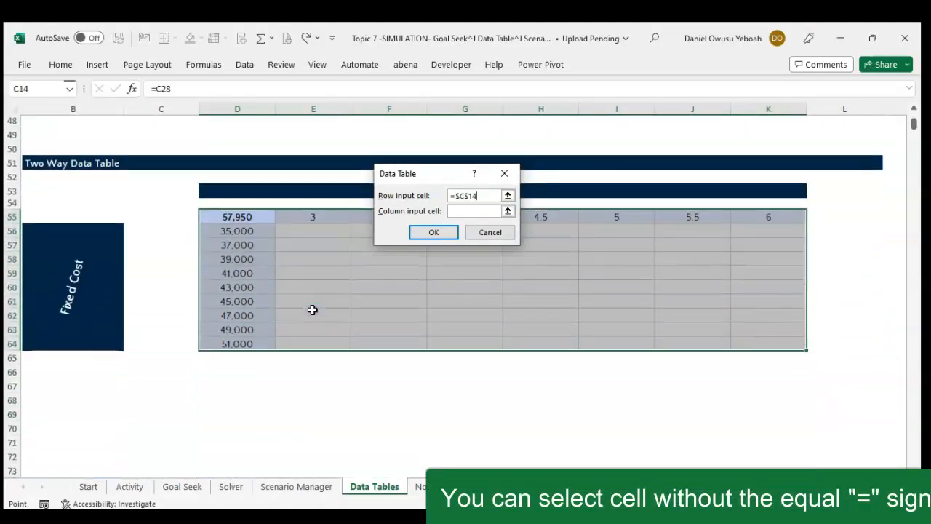
# Set the column input cell to the Fixed Cost assumption =$C$17 and generate the two-way data table.
pyautogui.click(468, 210)
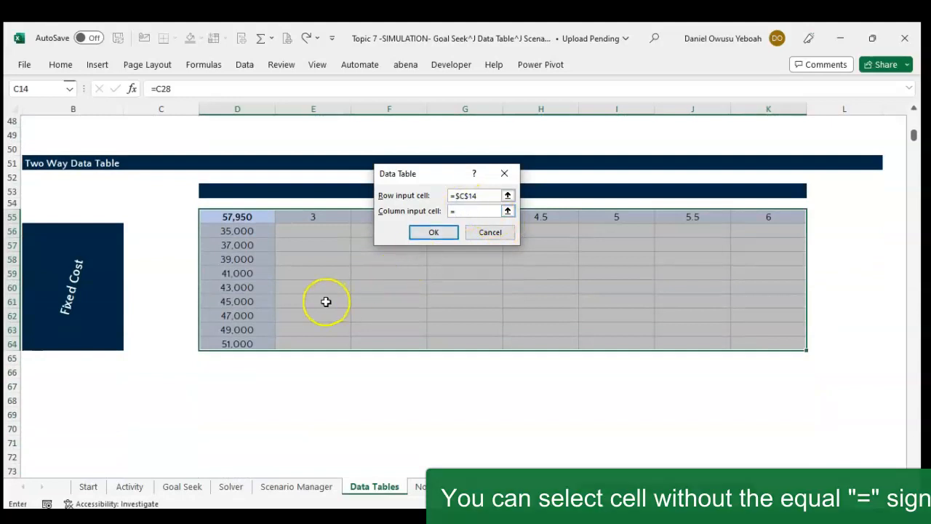
pyautogui.scroll(15, 324, 301)
pyautogui.scroll(-1, 325, 301)
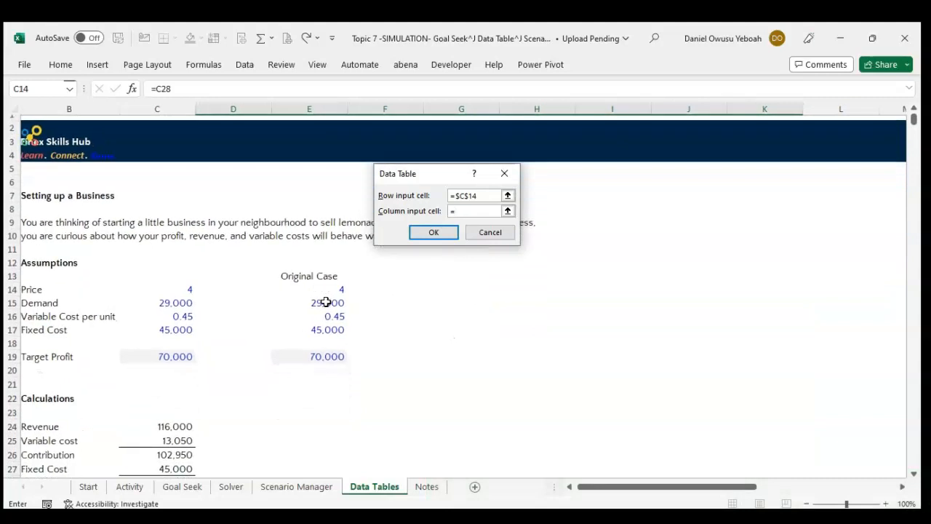
pyautogui.hscroll(-1, 260, 310)
pyautogui.hscroll(1, 261, 309)
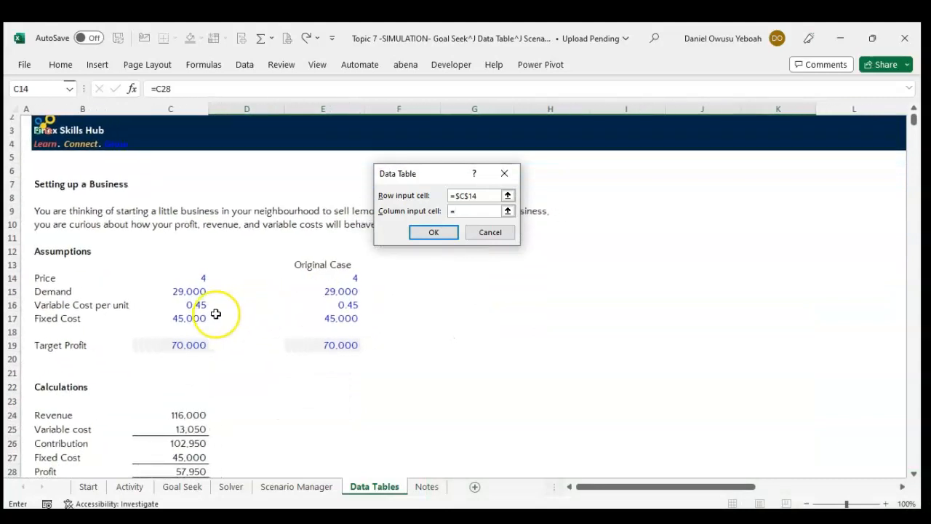
pyautogui.click(191, 318)
pyautogui.press('Return')
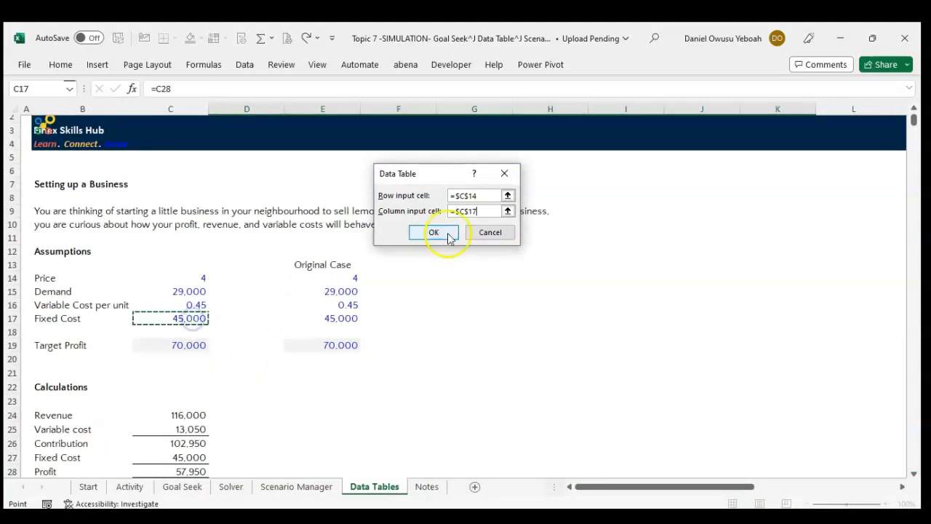
pyautogui.click(437, 232)
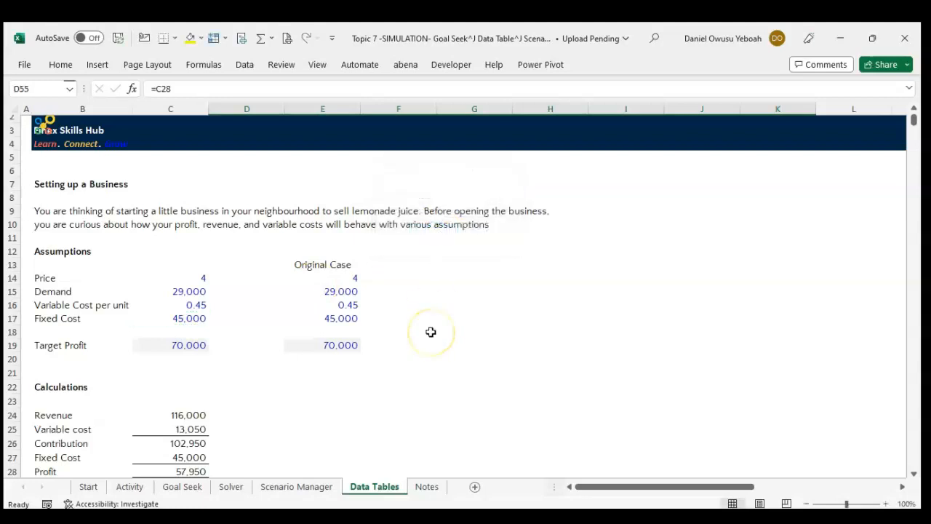
pyautogui.scroll(-15, 431, 331)
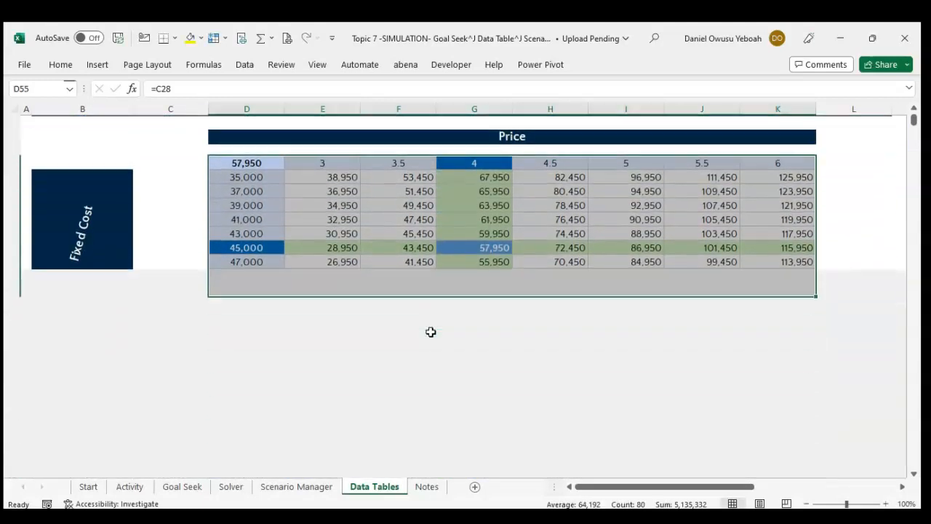
pyautogui.click(411, 347)
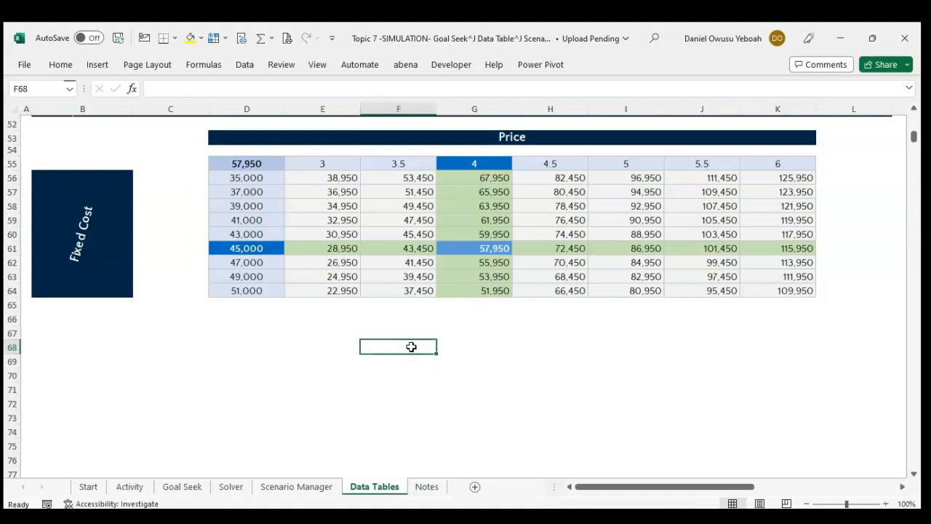
# Review the completed two-way and one-way data tables against the assumptions and profit calculations on the Data Tables sheet.
pyautogui.scroll(1, 411, 347)
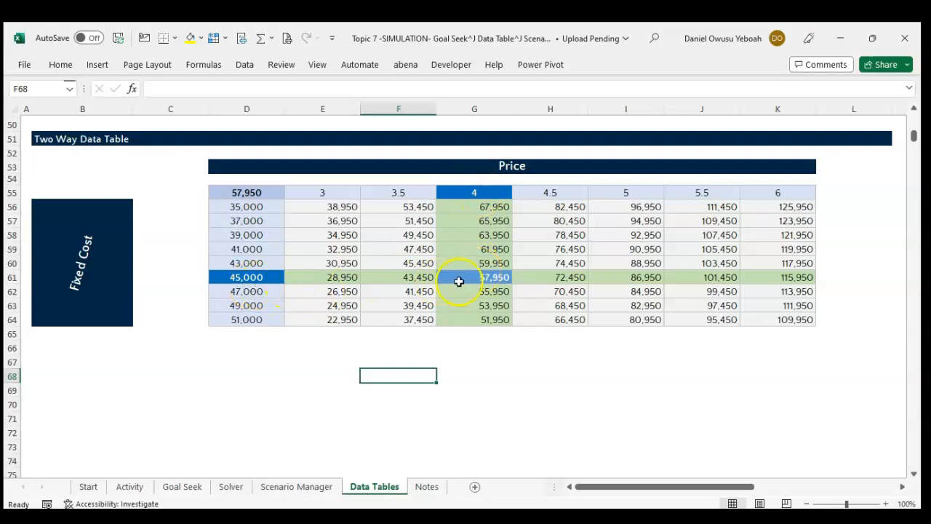
pyautogui.scroll(6, 461, 282)
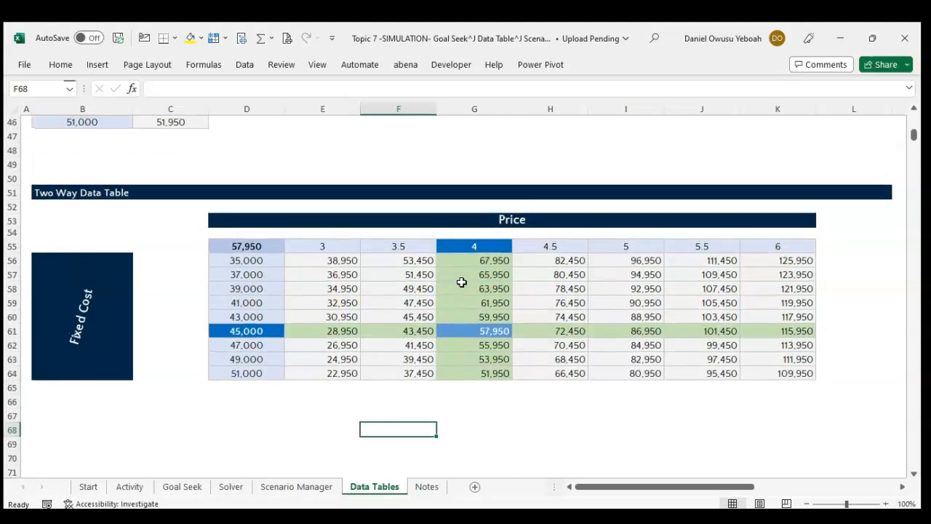
pyautogui.scroll(3, 177, 224)
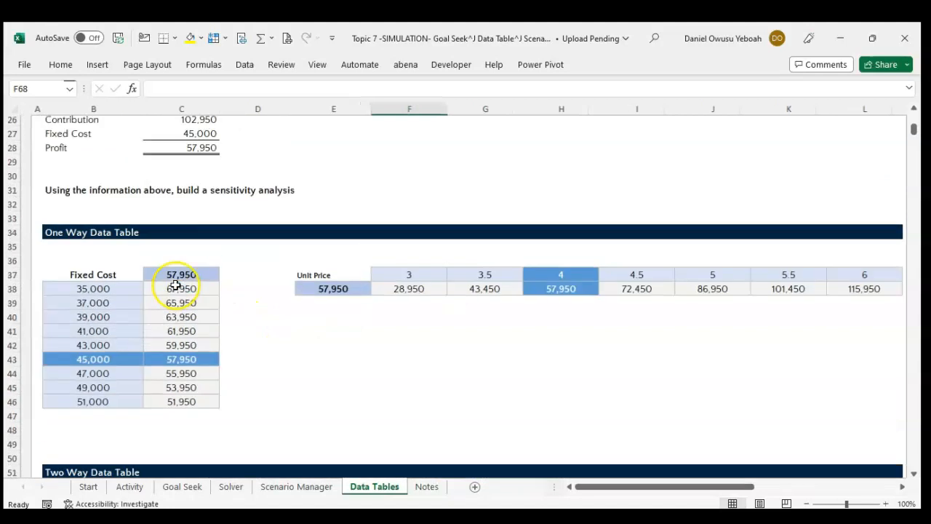
pyautogui.scroll(-6, 243, 323)
pyautogui.scroll(-3, 243, 323)
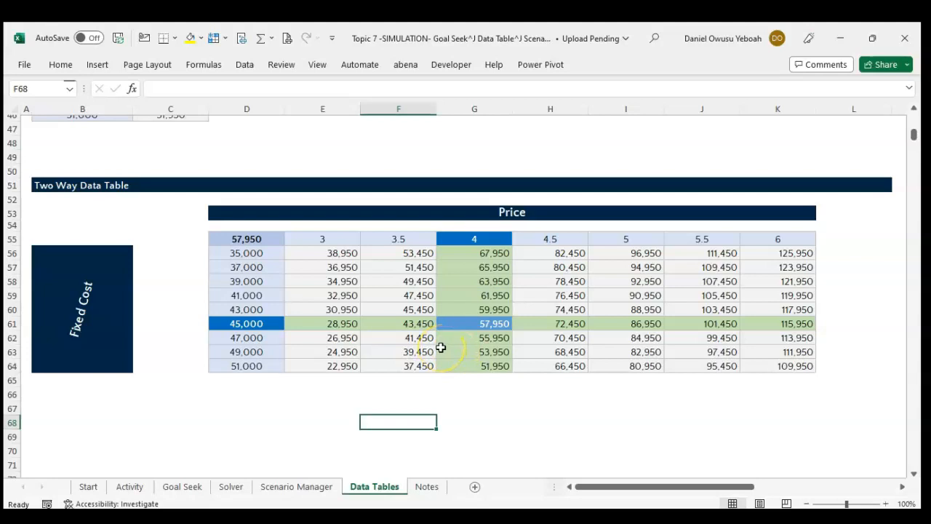
pyautogui.scroll(1, 441, 348)
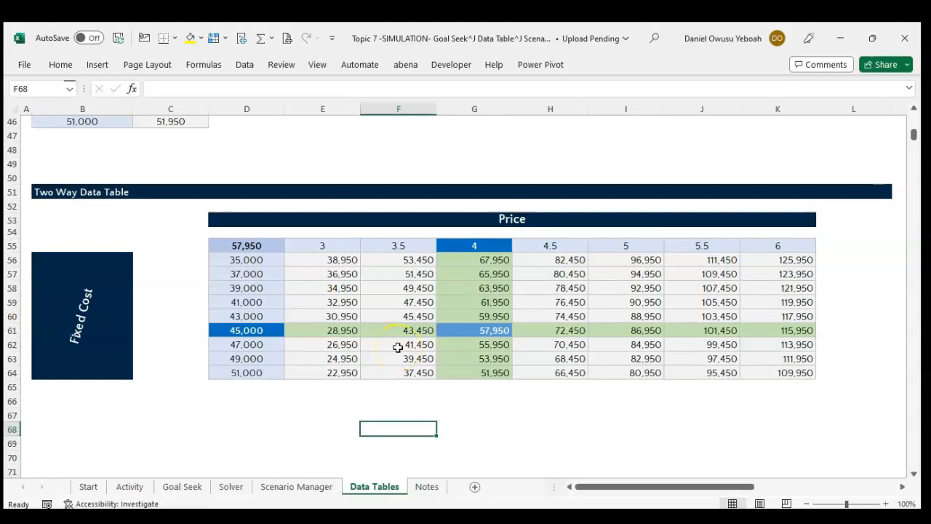
pyautogui.scroll(5, 398, 347)
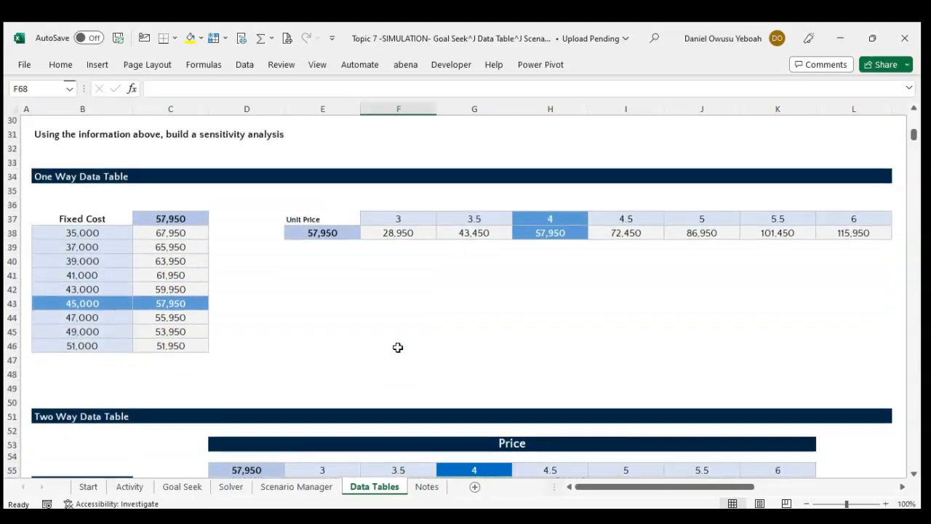
pyautogui.scroll(6, 397, 348)
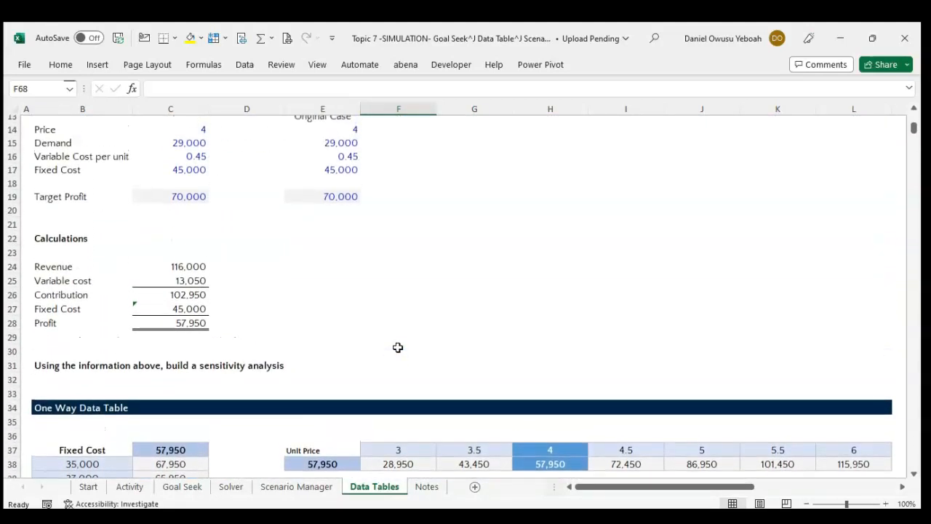
pyautogui.scroll(1, 398, 347)
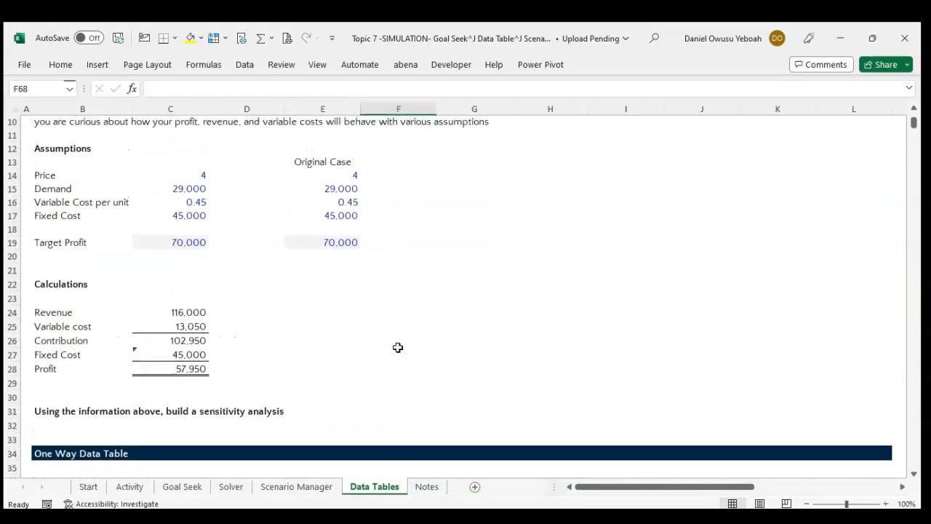